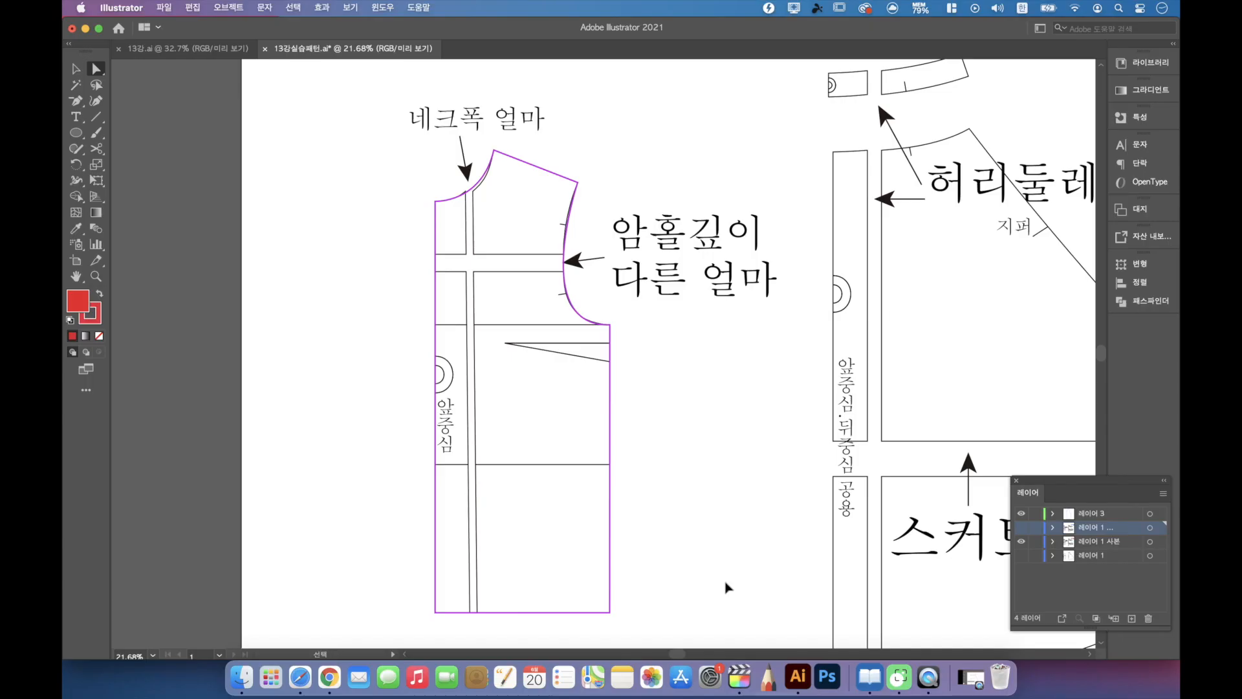
Step: Fit the whole artboard in view and switch the display to a different pattern layer only
key("super+0")
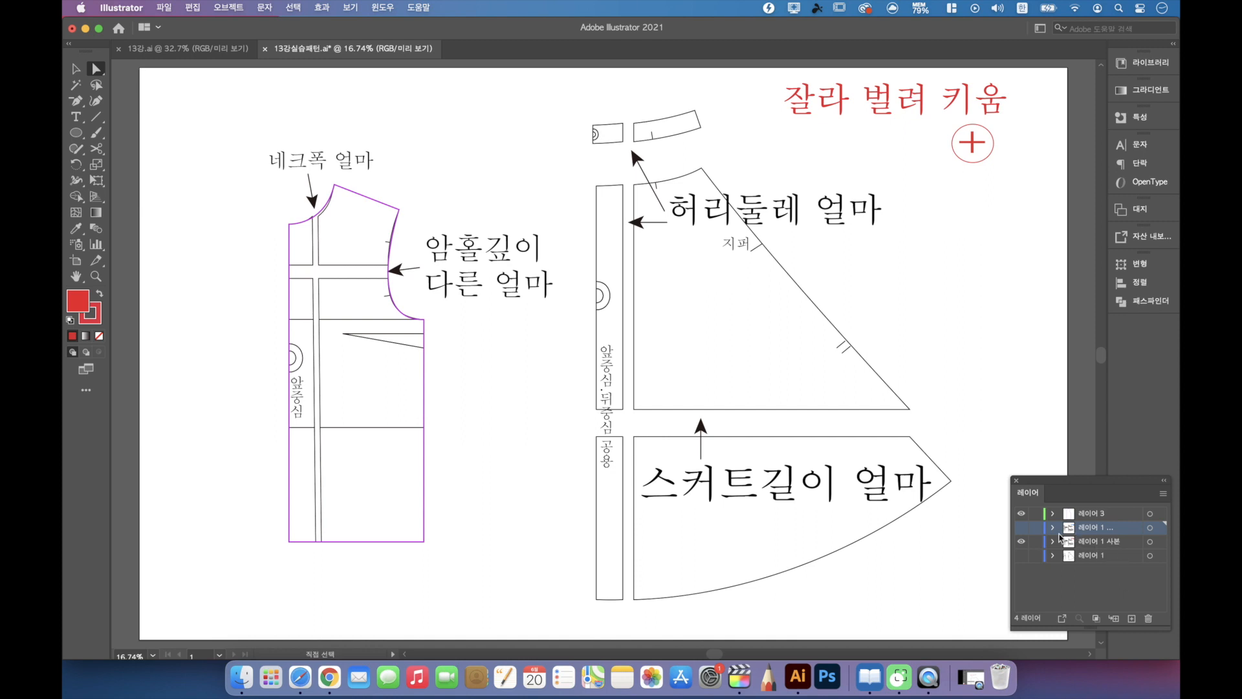
left_click(1022, 527, "alt")
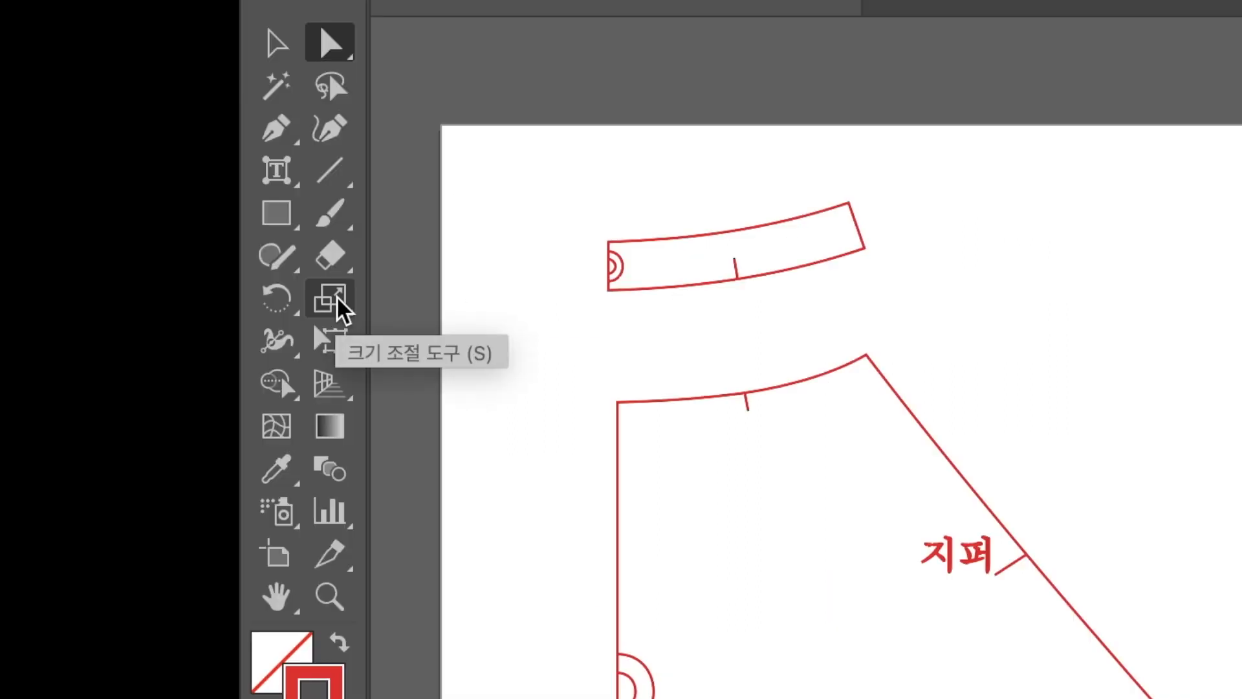
Step: Scale the selected front bodice pattern uniformly to 105%
left_click(96, 164)
double_click(313, 314)
left_click(583, 253)
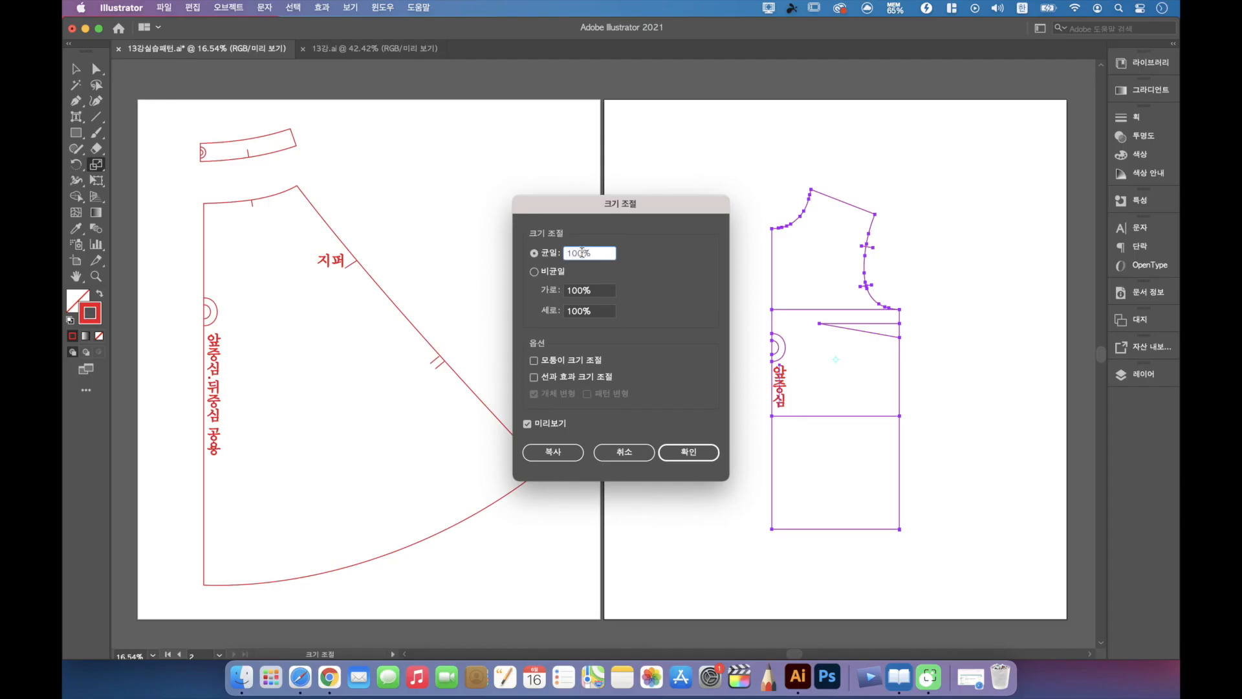
key("BackSpace")
type("5")
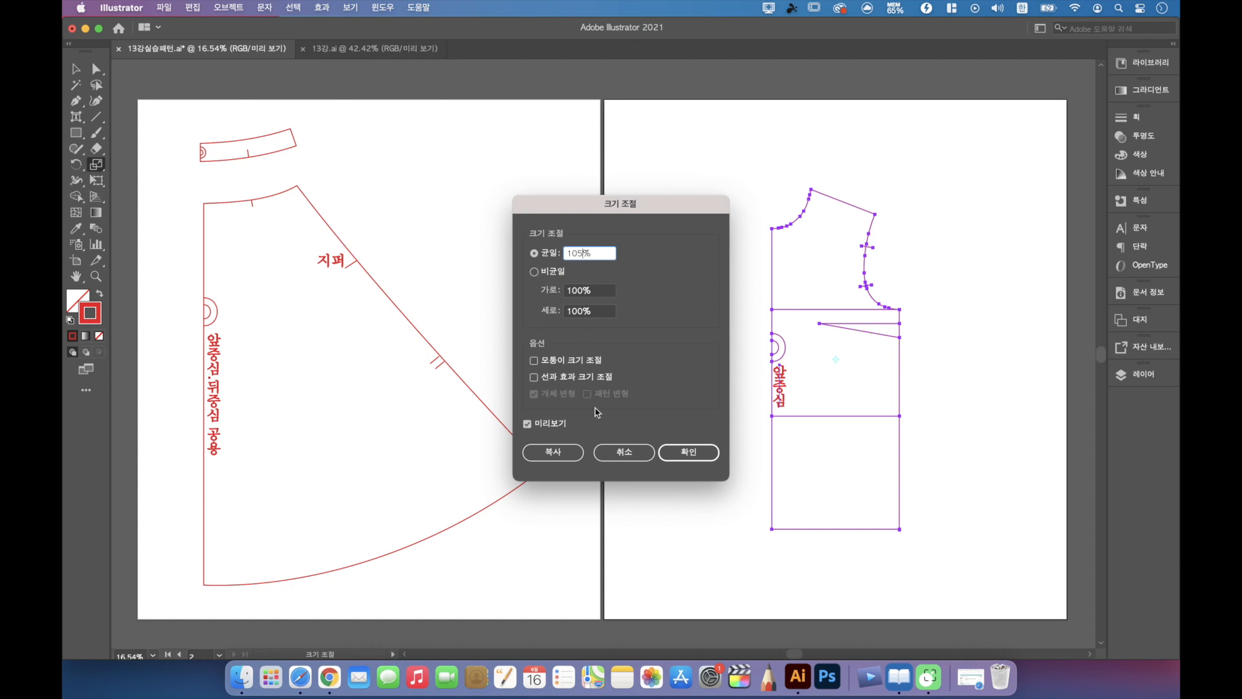
left_click(688, 452)
Step: Align the enlarged bodice with the original outline at the centre front and the bust line
key("a")
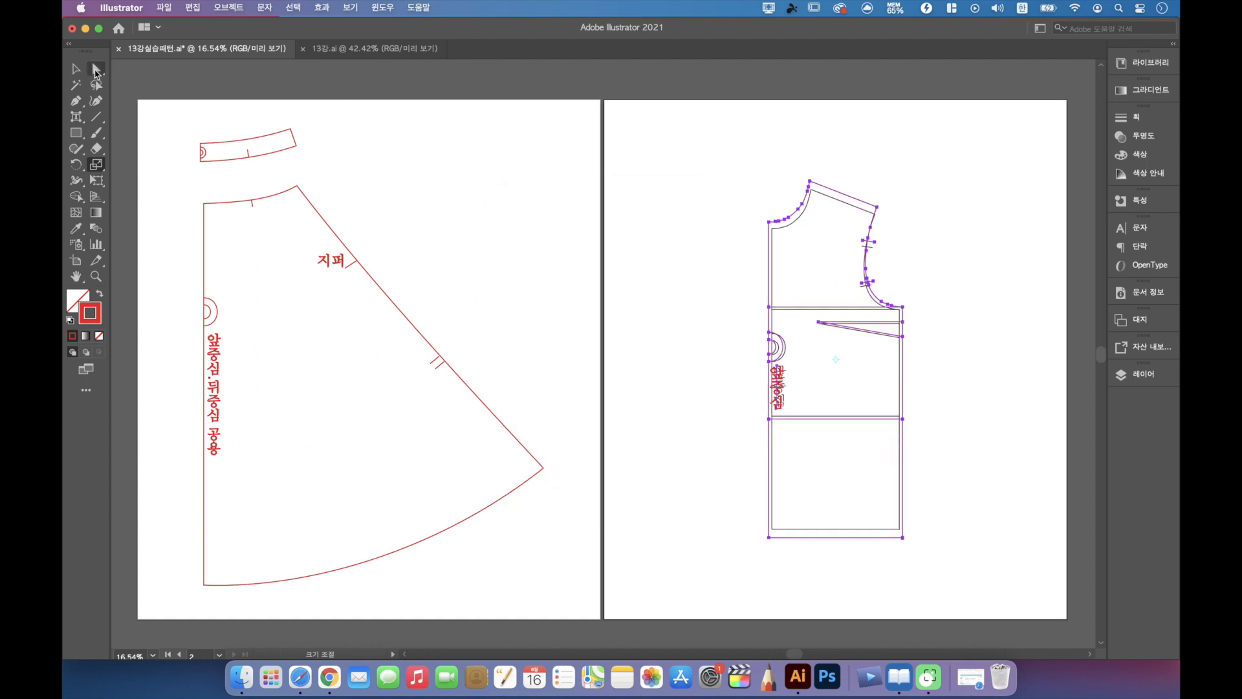
scroll(919, 252, "up", 3)
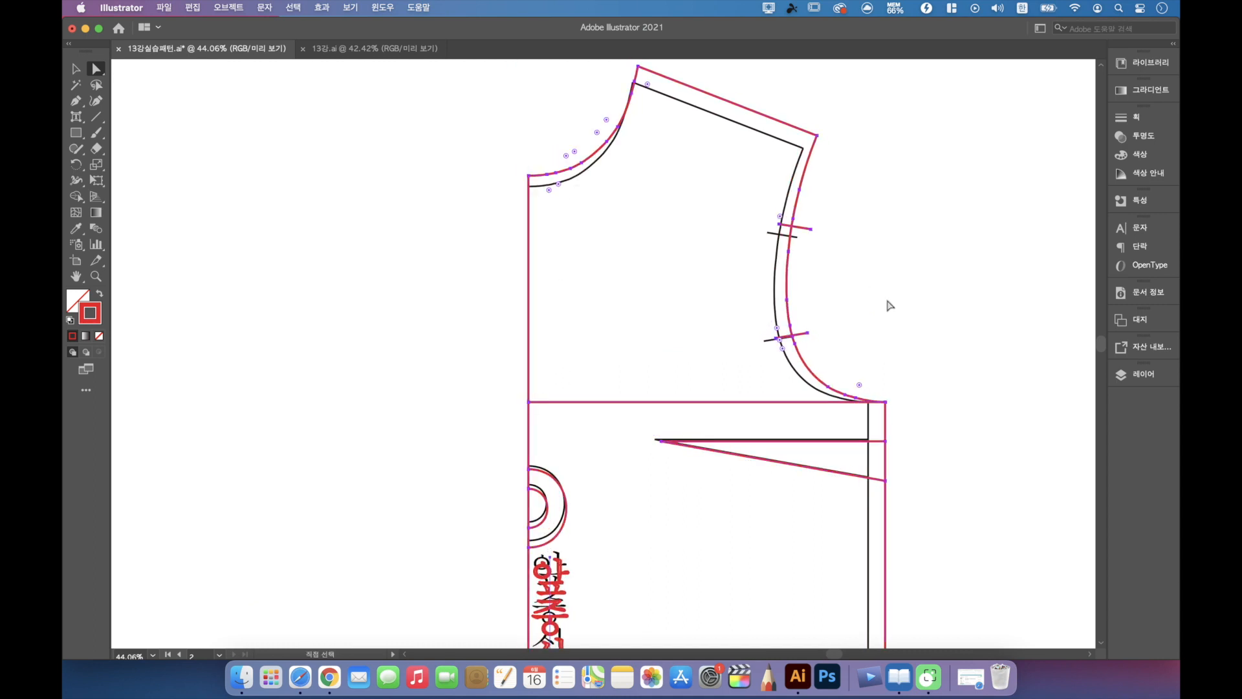
left_click(879, 282)
scroll(878, 282, "down", 3)
scroll(859, 287, "down", 3)
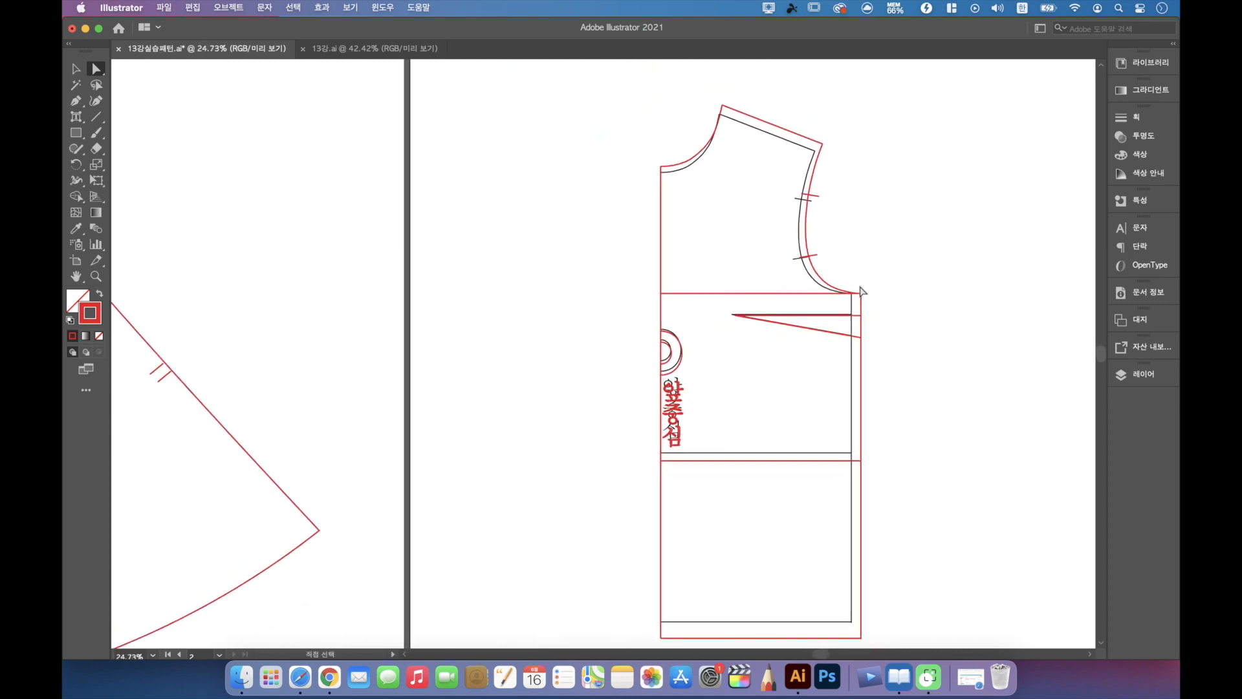
Step: Select the skirt and waistband patterns and open the Scale options for them
scroll(863, 291, "down", 3)
left_click_drag(750, 99, 355, 555)
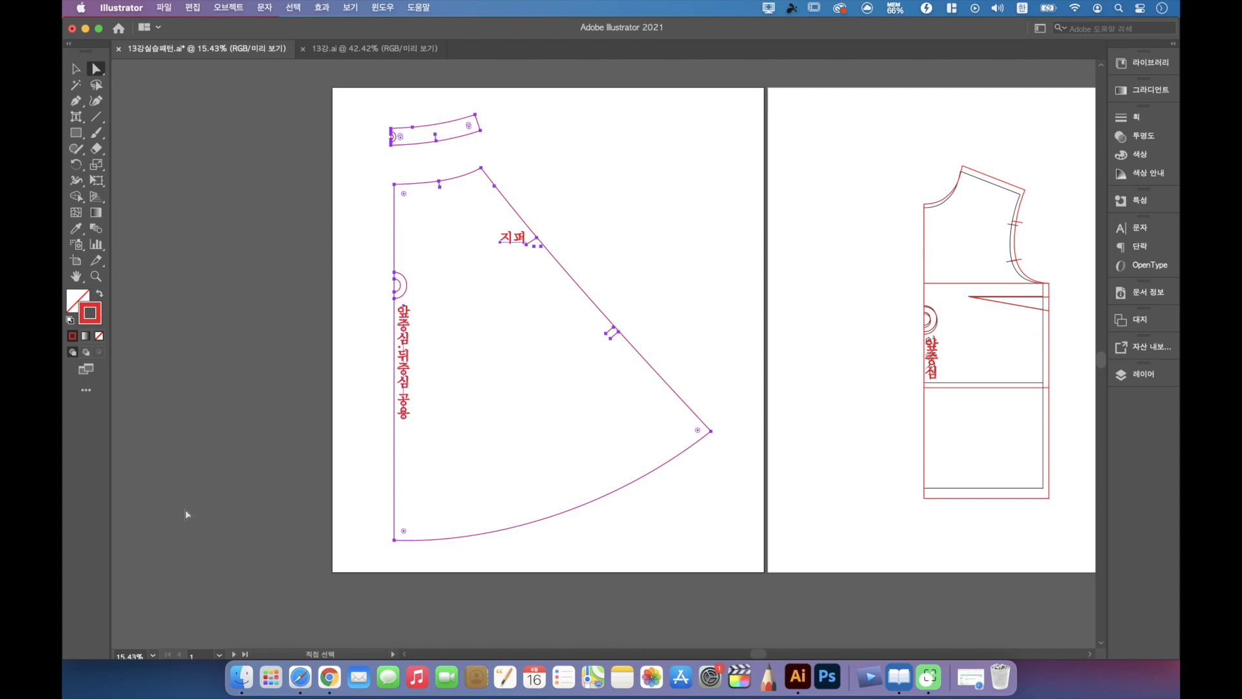
double_click(96, 165)
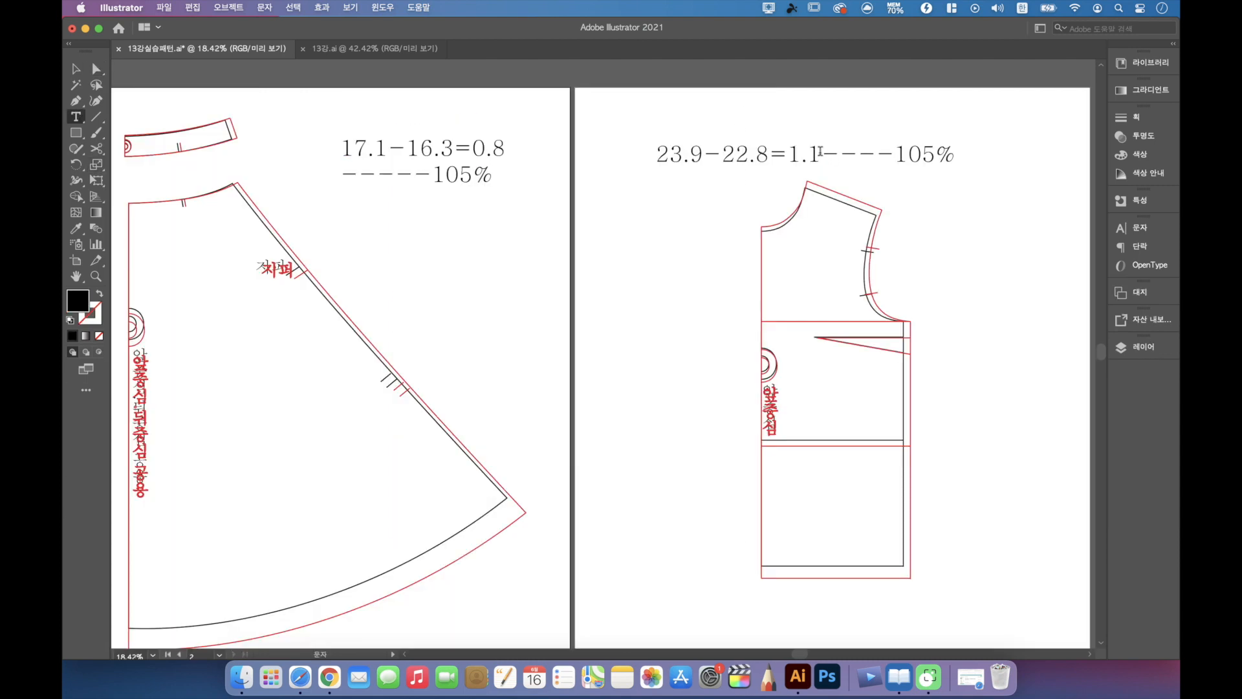
Step: Highlight the differences 1.1 and 0.8 in the notes above the bodice and skirt
left_click_drag(820, 154, 790, 153)
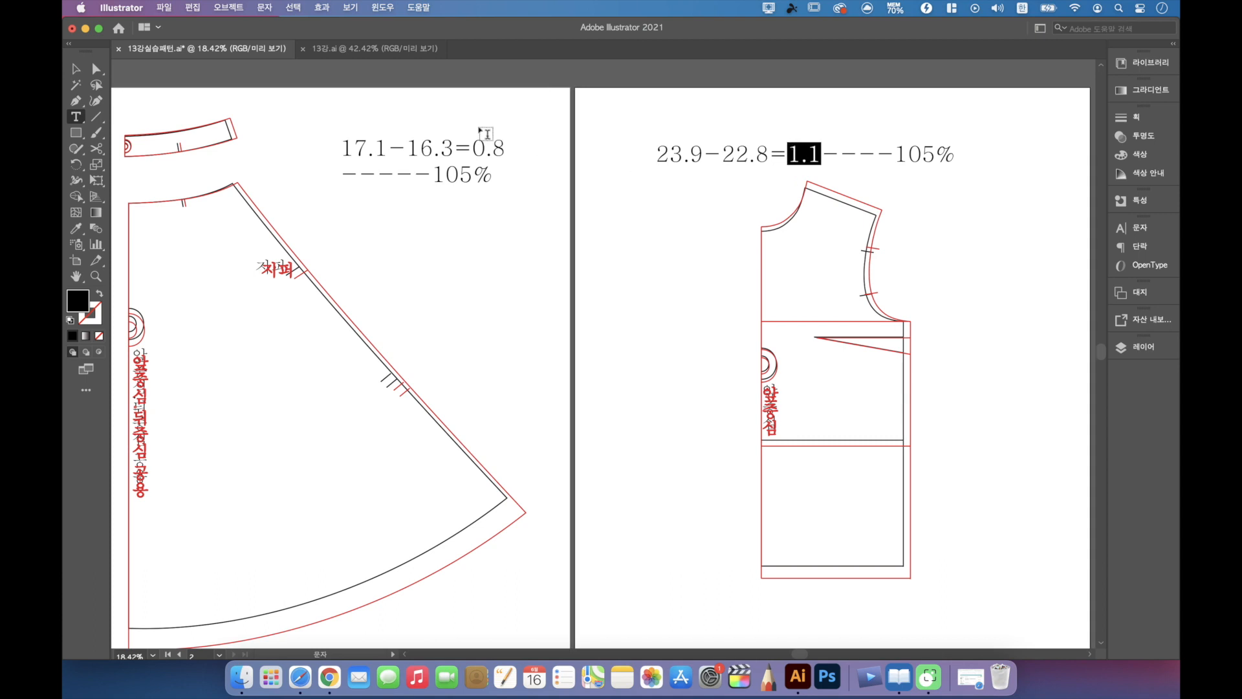
left_click_drag(474, 148, 518, 146)
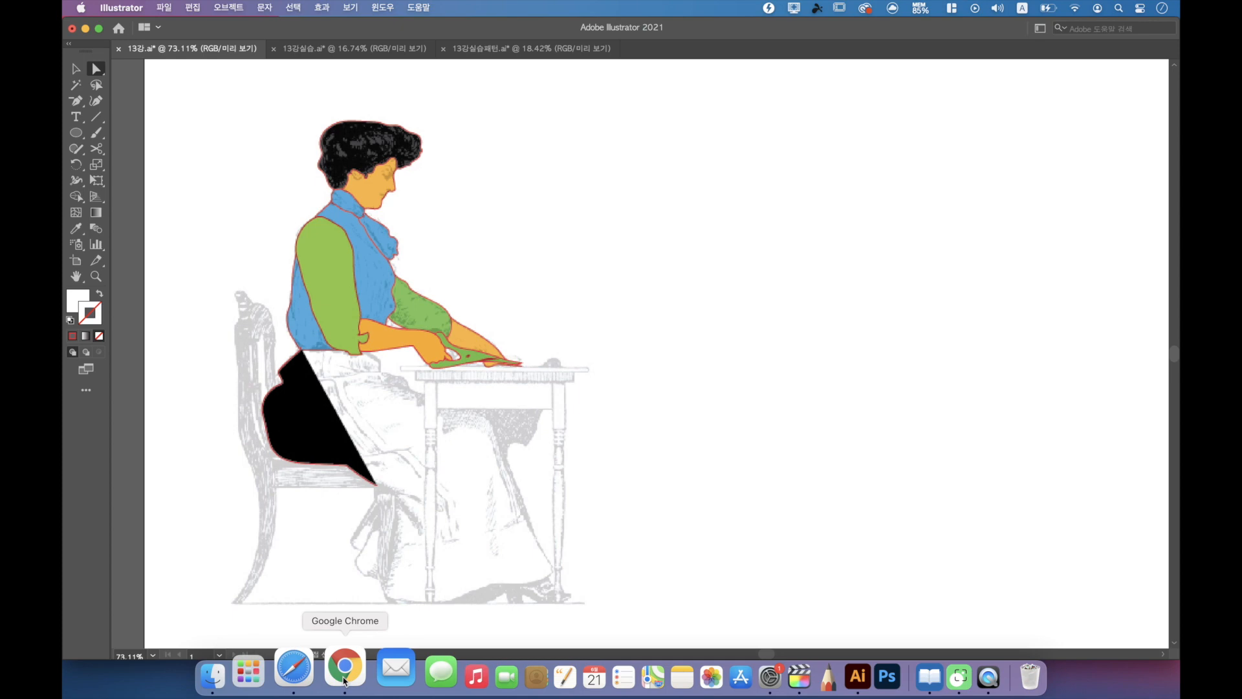
left_click(345, 673)
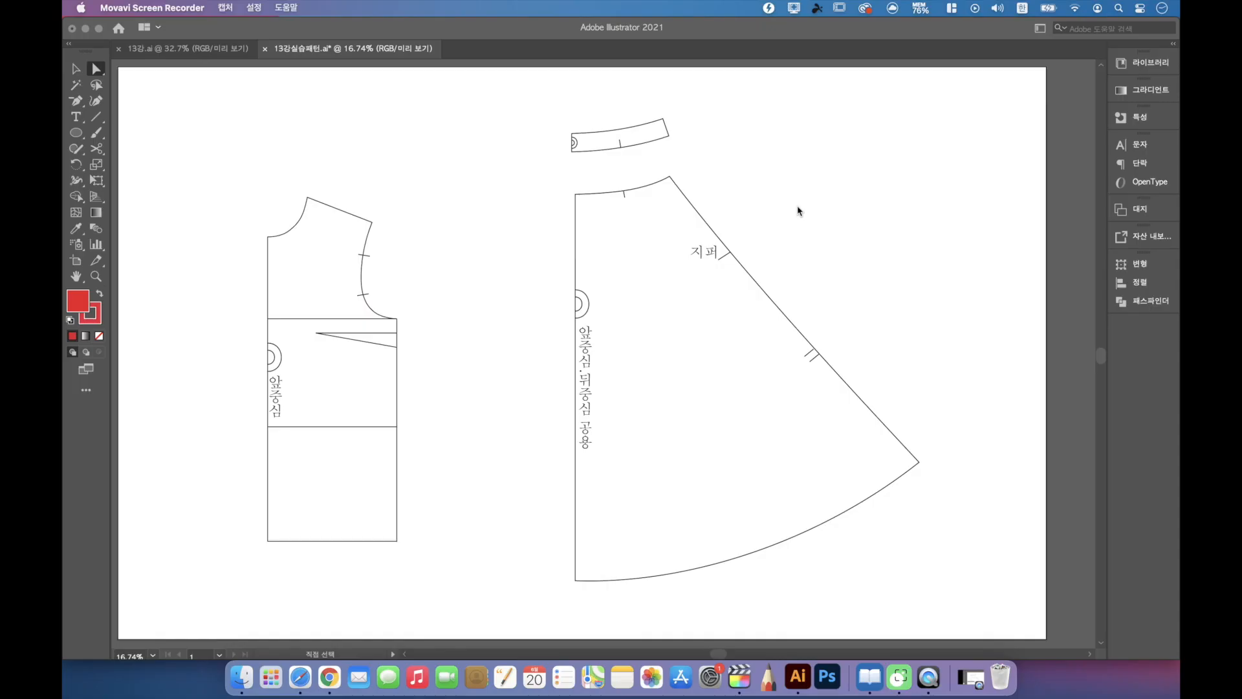
left_click(976, 375)
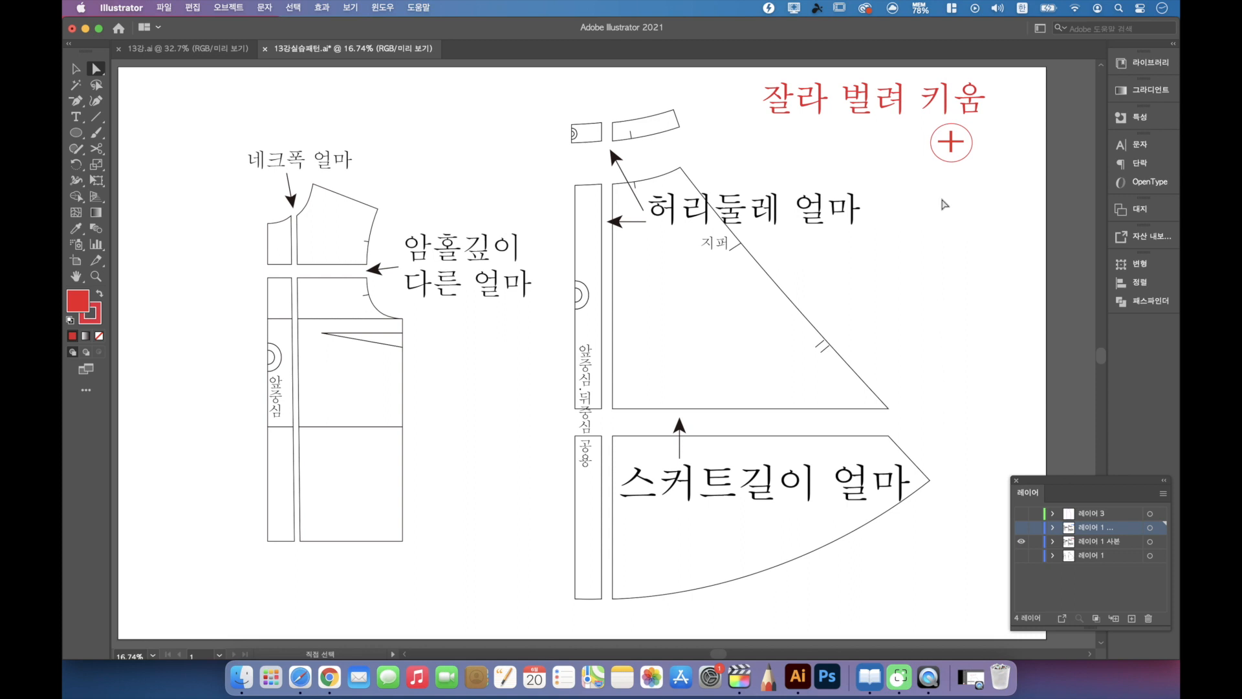
Step: Show 레이어 3 to overlay the bodice outline on the spread pieces, with the whole artboard in view
left_click(1020, 515)
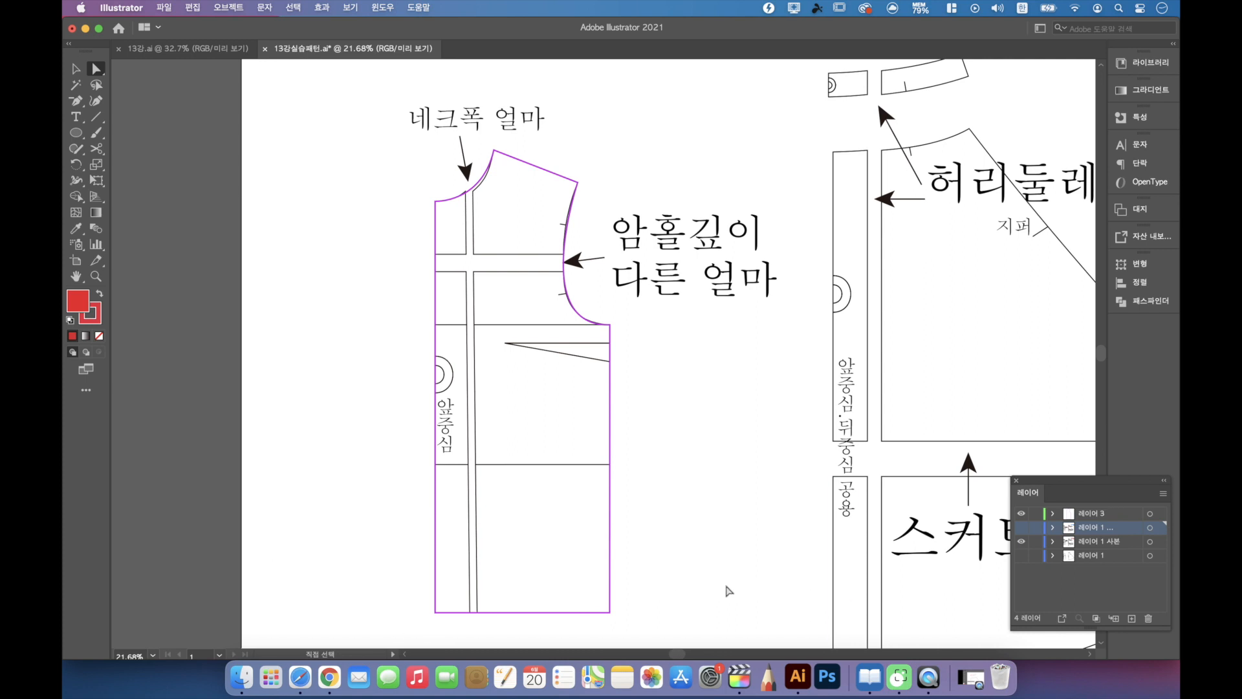
key("super+0")
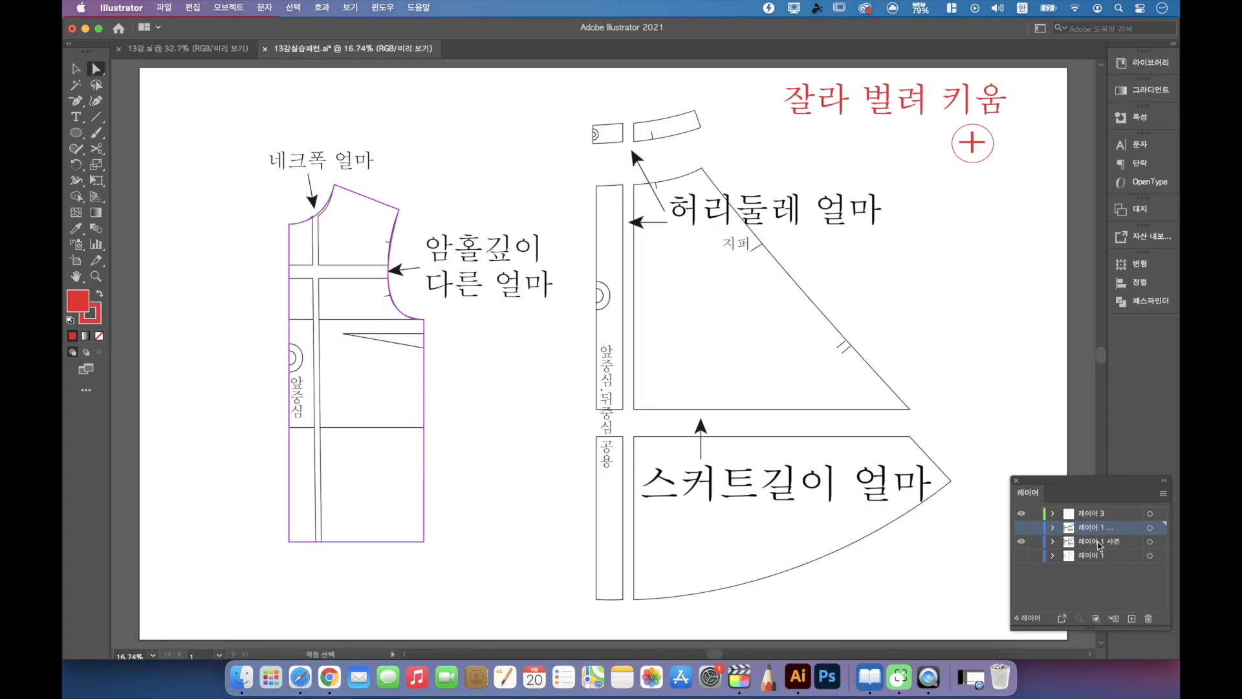
Step: Compare the original pattern in 레이어 1 with the spread pieces in 레이어 1 사본, then leave only 레이어 1 사본 shown
left_click(1022, 527, "alt")
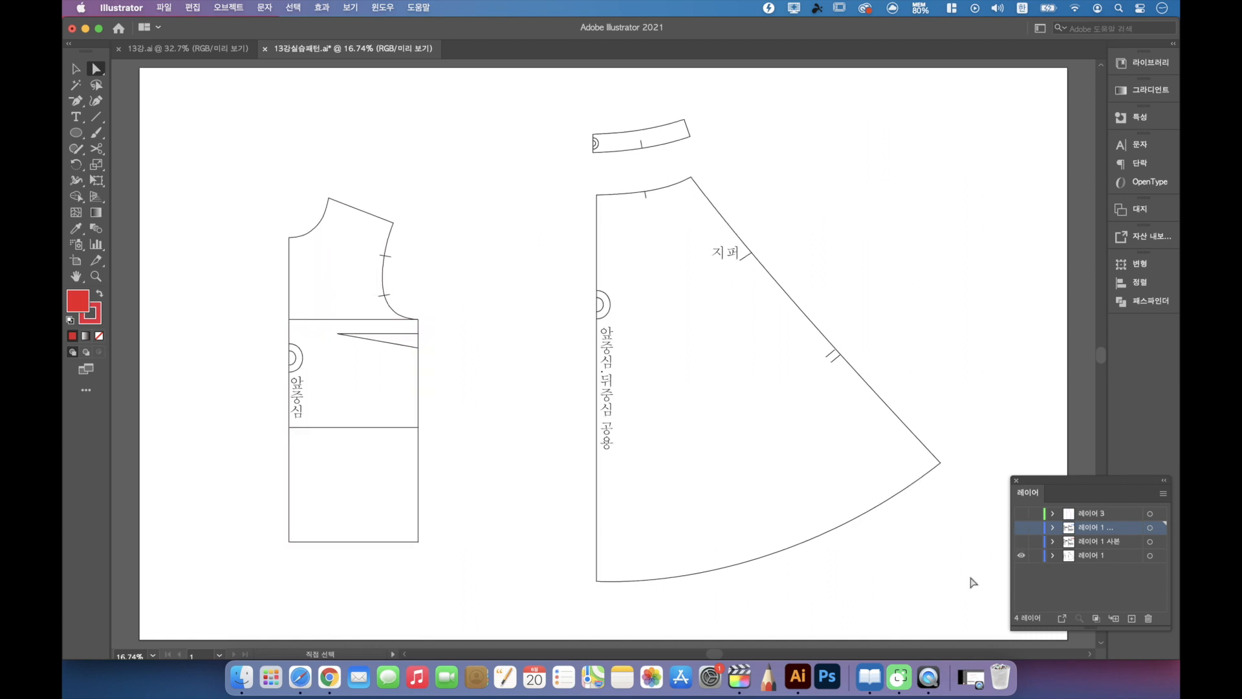
left_click(1022, 541)
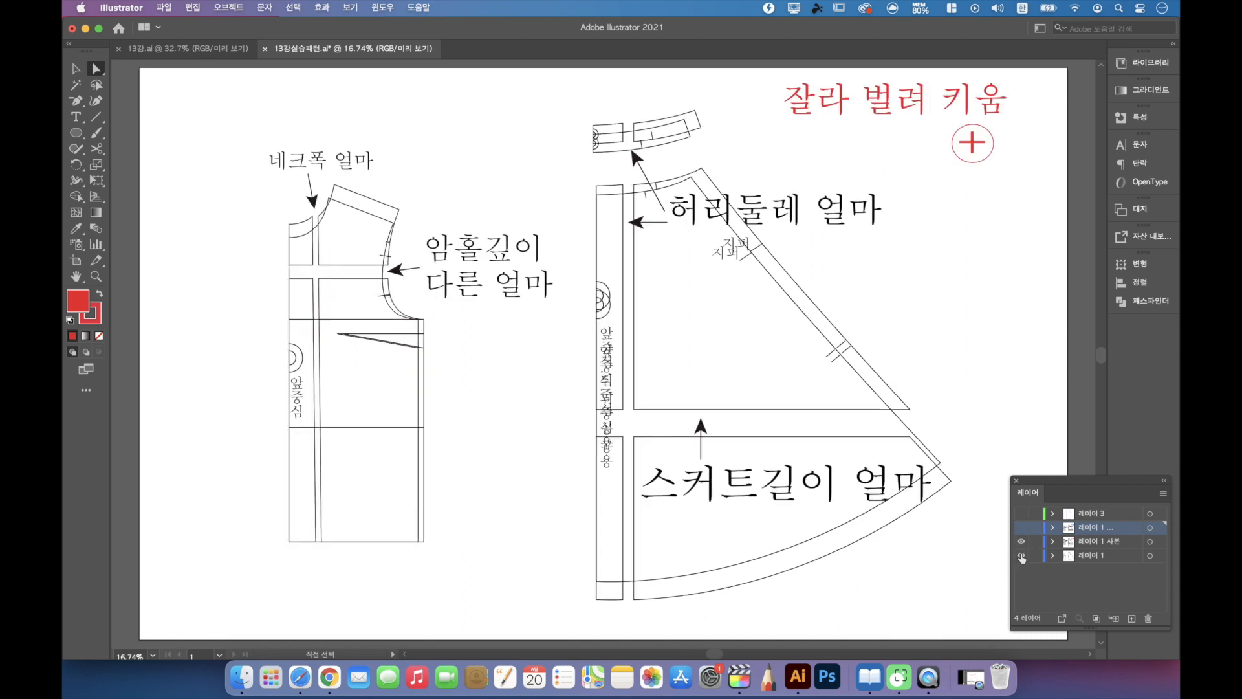
left_click(1022, 556)
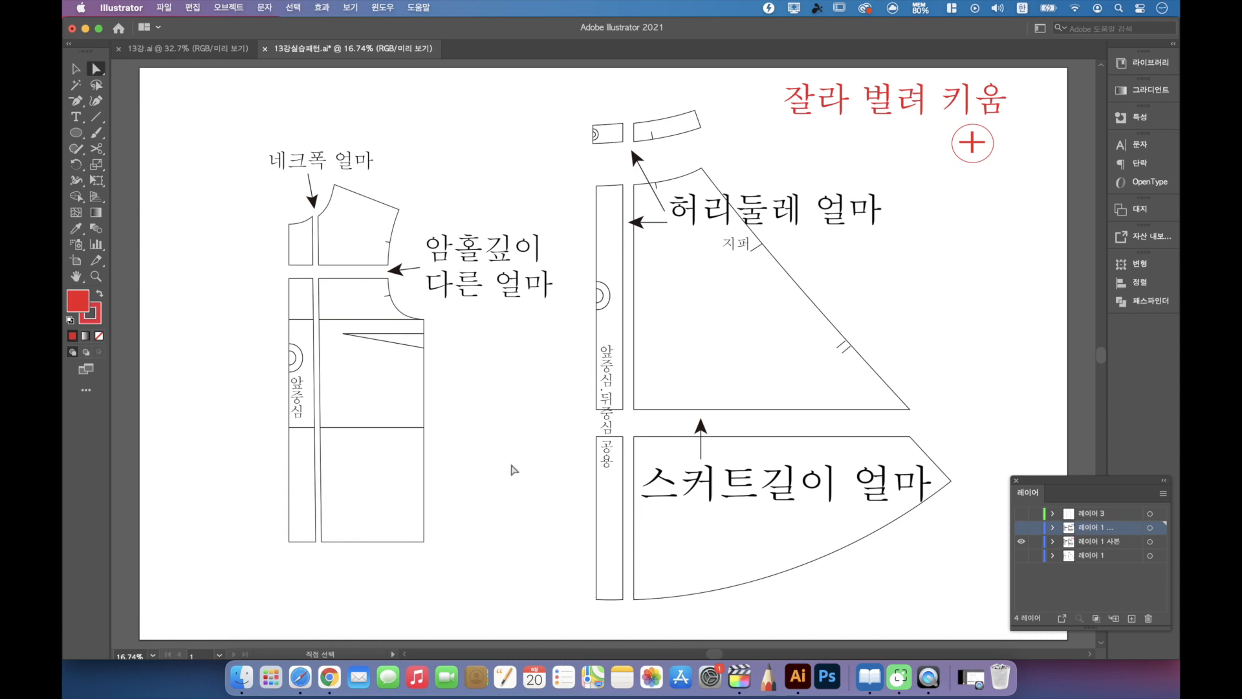
Step: Switch to Safari to find the practice file 13강실습패턴.ai in the blog post, and return to Illustrator
key("super+Tab")
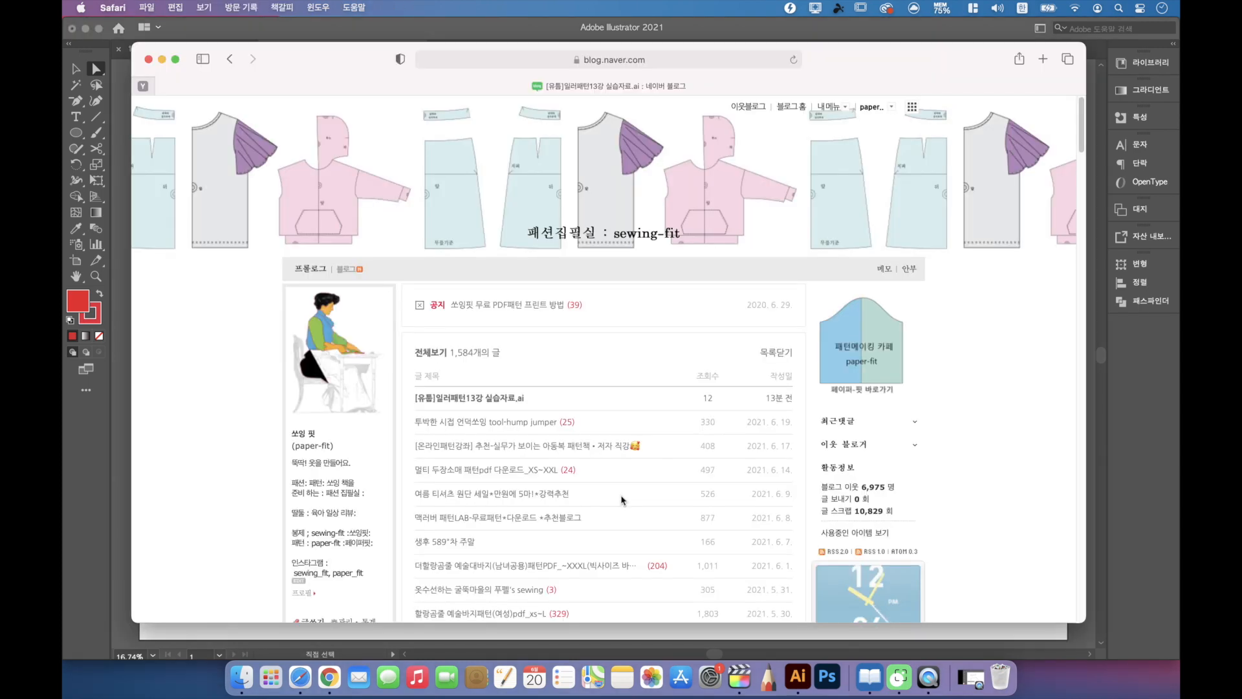
scroll(621, 500, "down", 15)
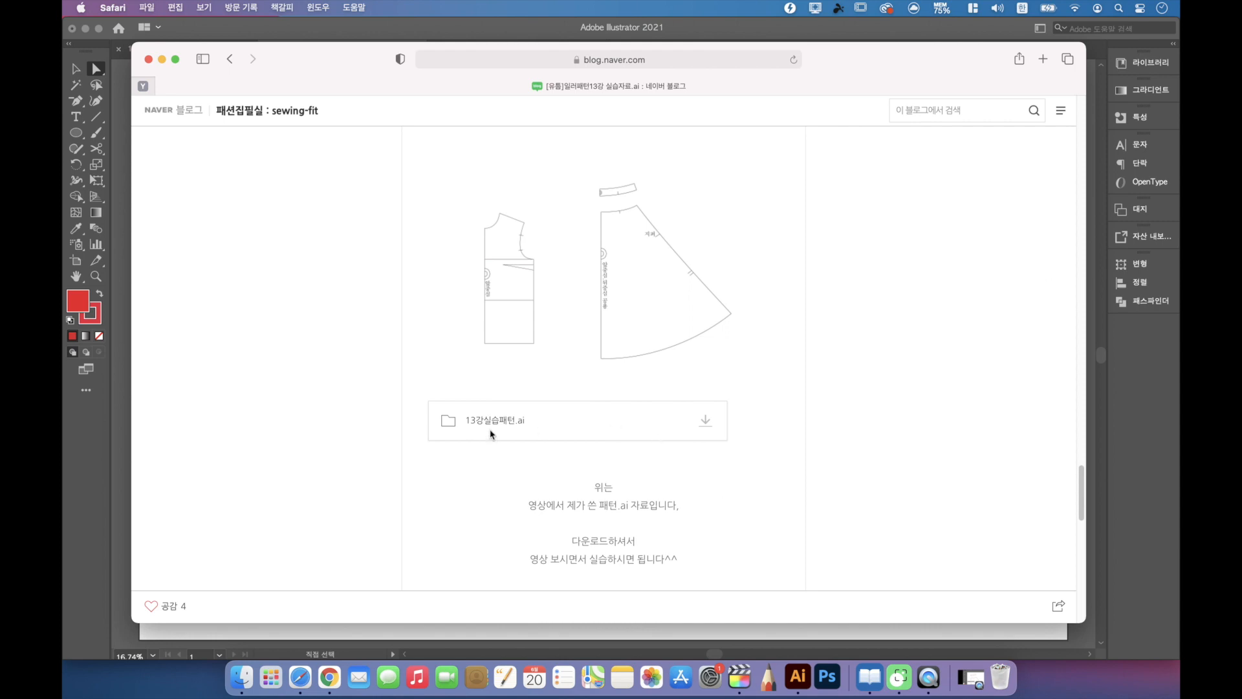
key("super+Tab")
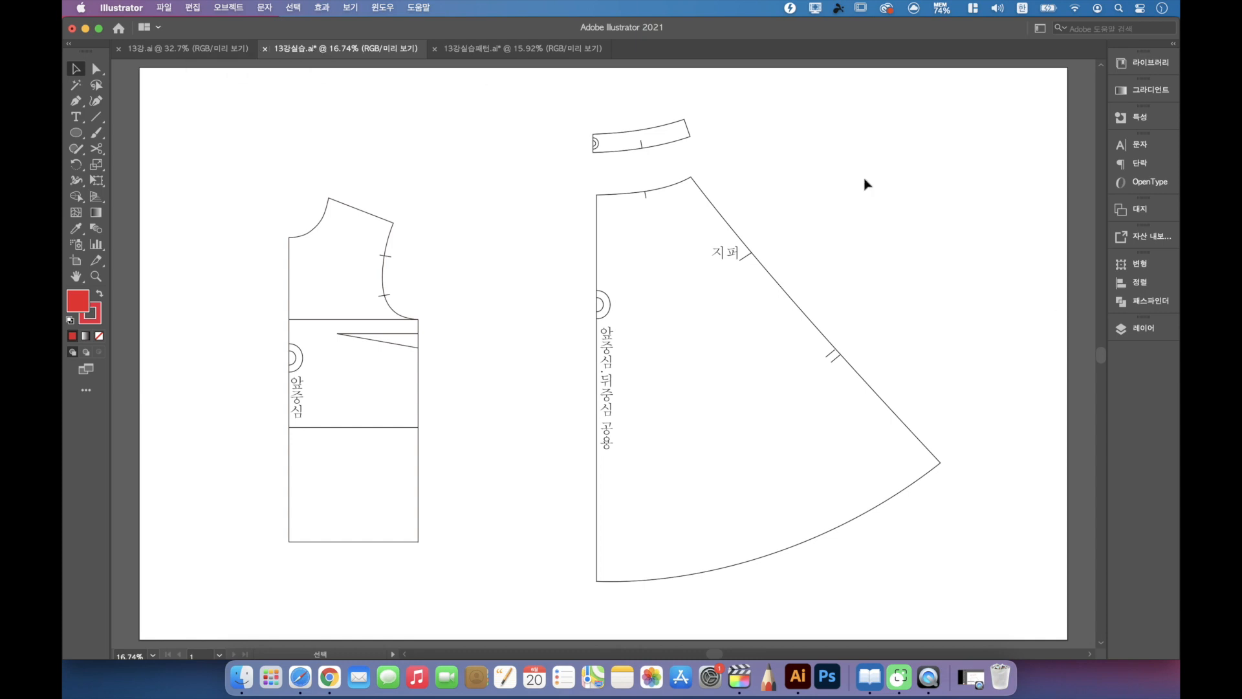
left_click(1114, 327)
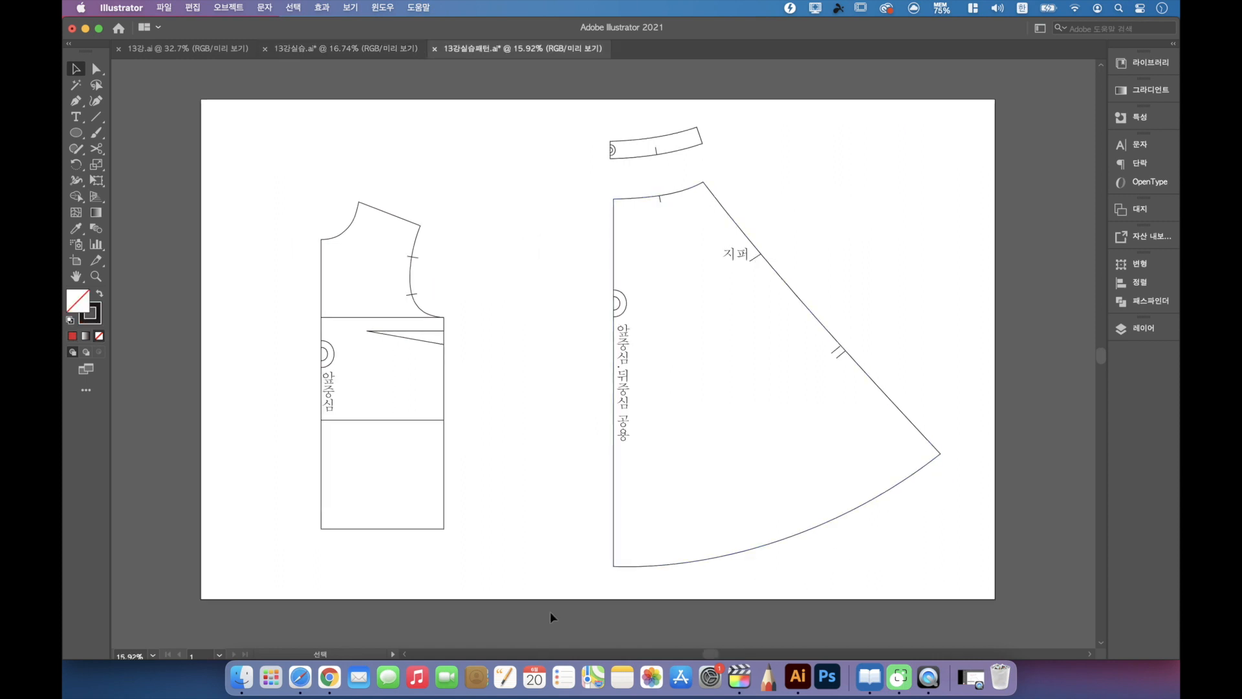
Step: Move the skirt and waistband off the artboard and place the bodice near the artboard's centre
mouse_move(550, 612)
left_mouse_down()
mouse_move(960, 170)
mouse_move(932, 301)
left_mouse_up()
left_click_drag(615, 388, 1046, 385)
left_click_drag(270, 568, 498, 145)
left_click_drag(446, 322, 673, 299)
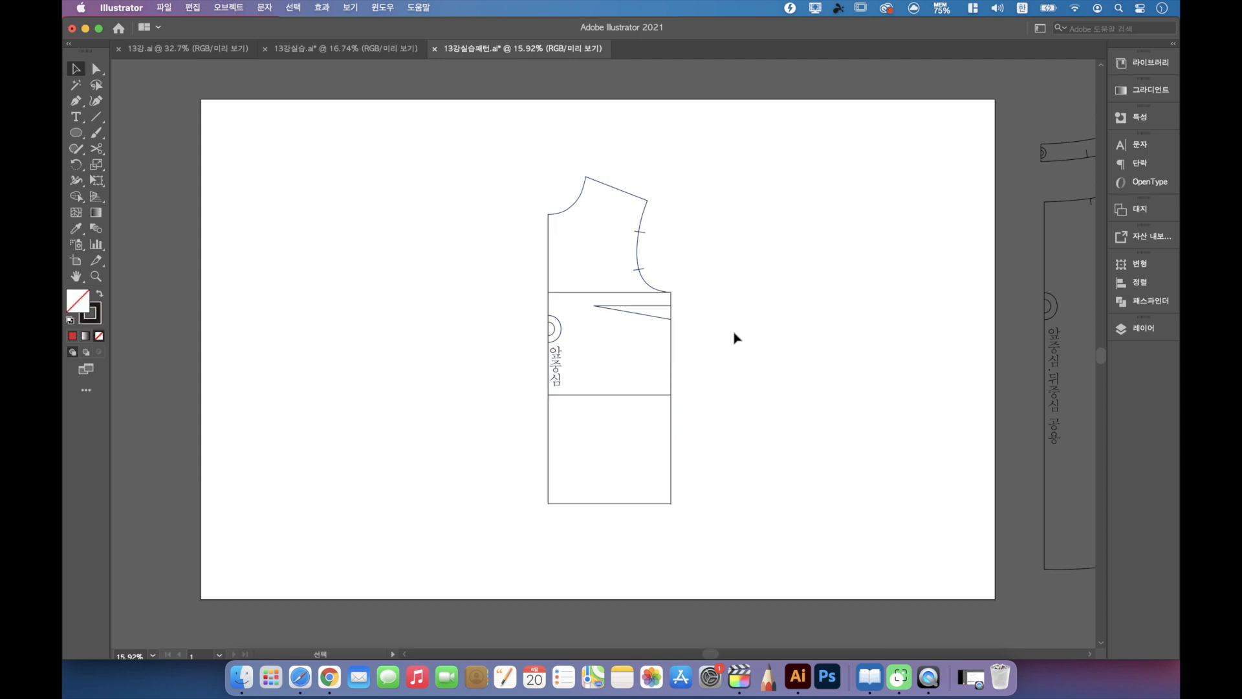
Step: Draw a straight vertical line with the Pen tool through the neckline near the centre front, extending beyond the bodice at both ends
left_click(75, 105)
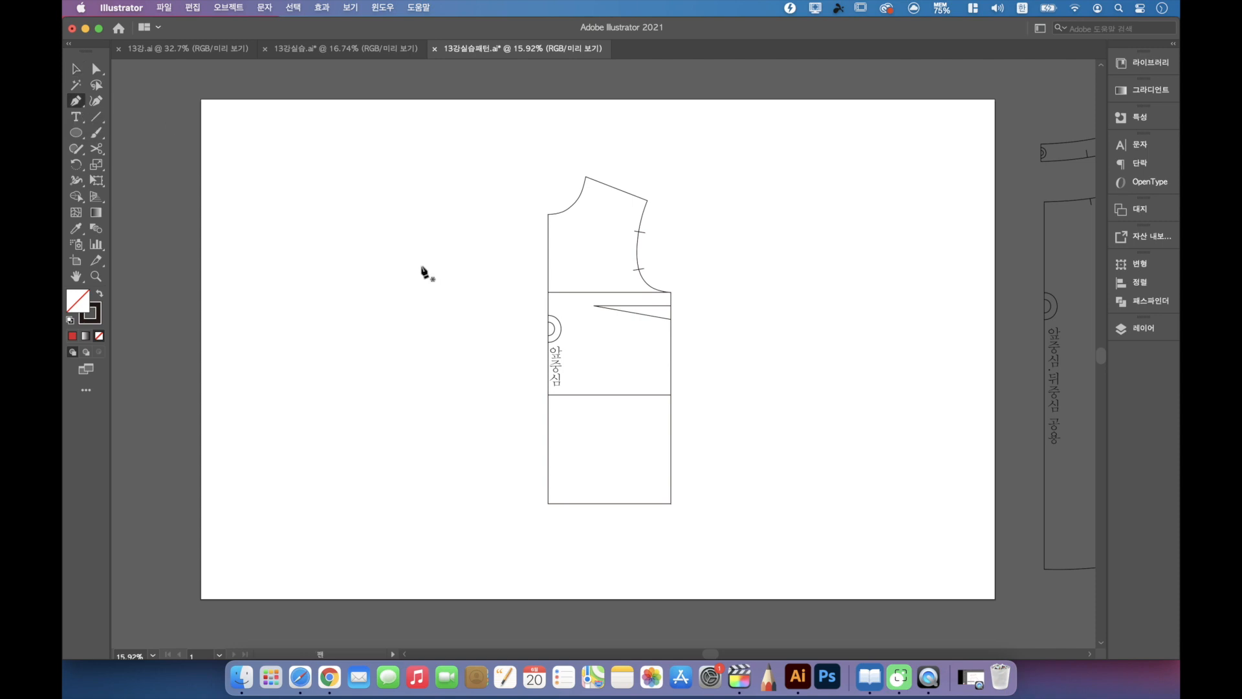
left_click(565, 148)
left_click(581, 535, "shift")
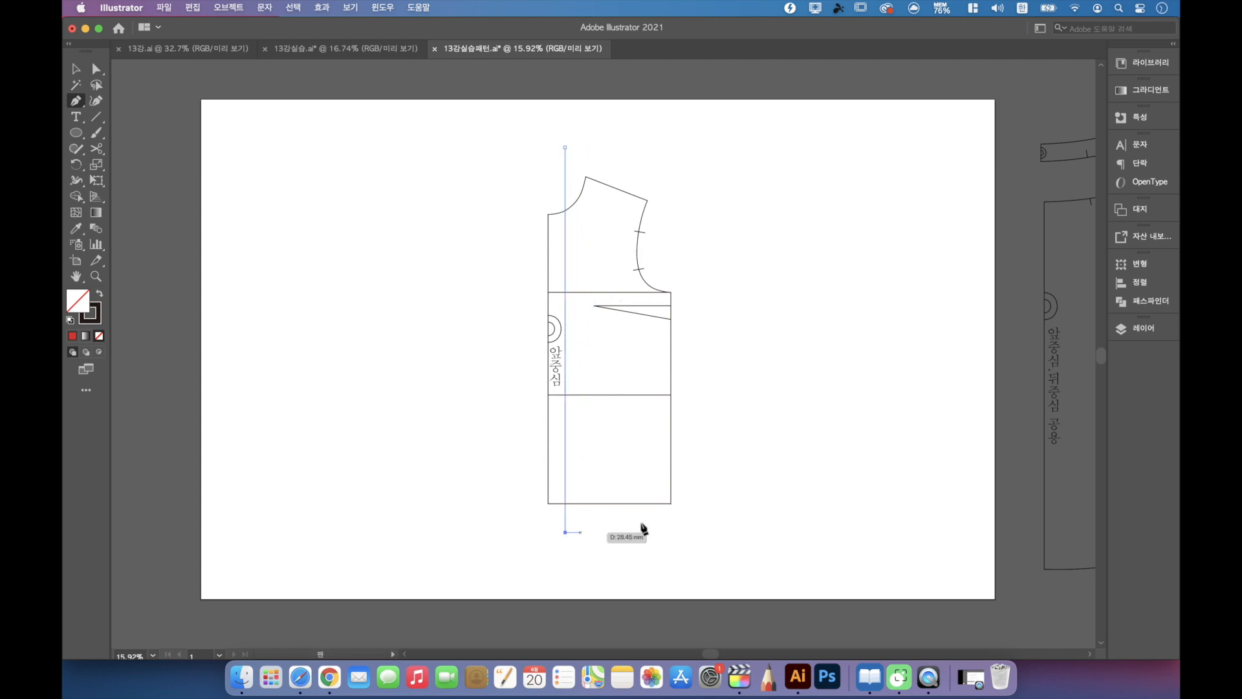
left_click(683, 522, "super")
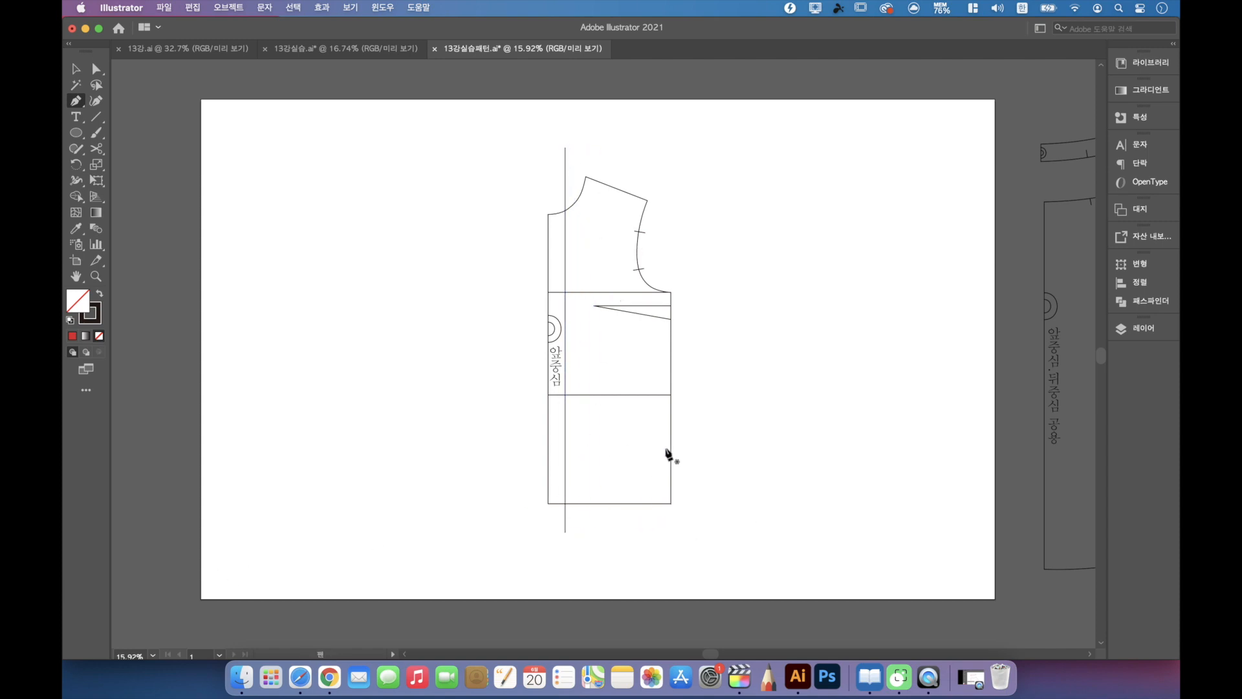
Step: Draw a straight horizontal line across the bodice at mid-armhole height, extending beyond both sides
left_click(472, 251)
left_click(752, 252)
left_click(801, 339, "super")
key("a")
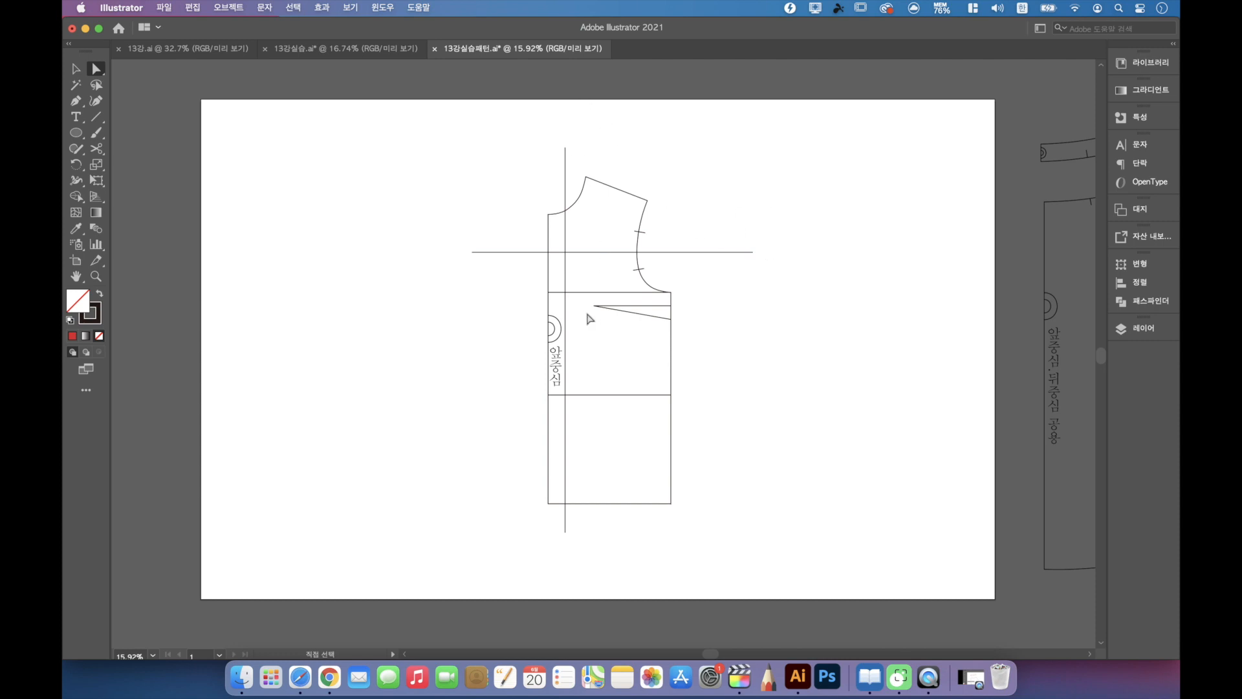
Step: Move the vertical cutting line to the middle of the bodice and the horizontal one down between the waist line and the hem
left_click_drag(622, 120, 610, 171)
left_click(817, 185)
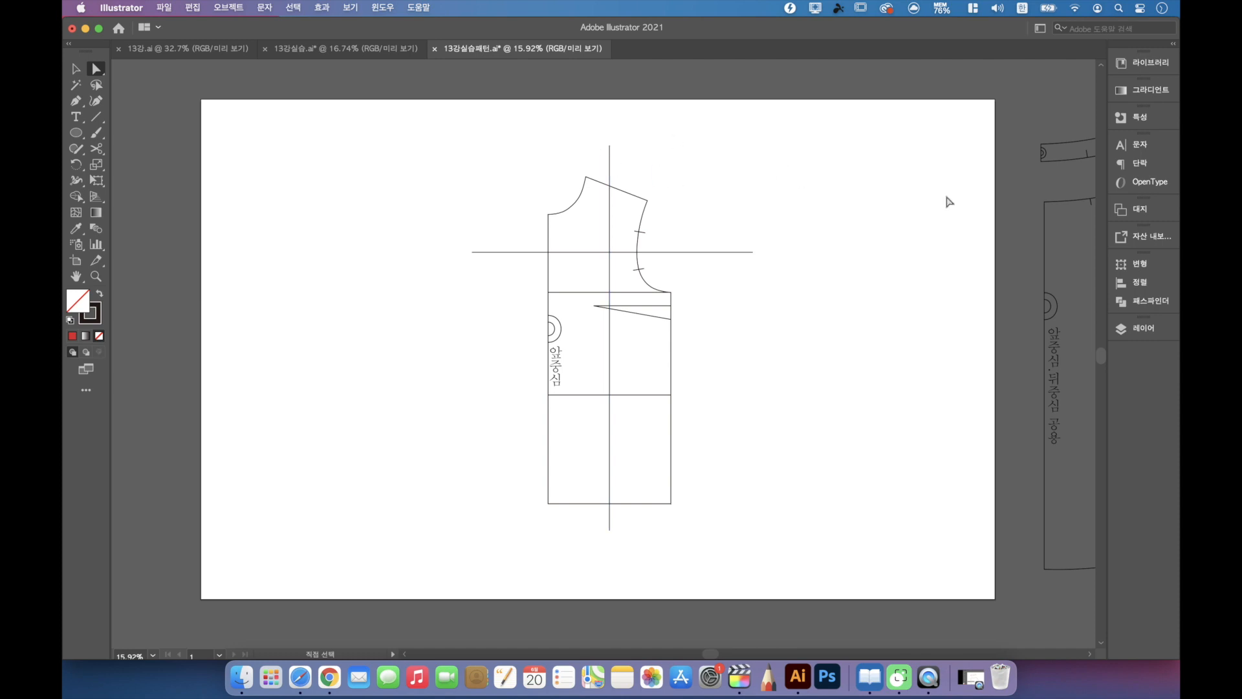
left_click_drag(783, 190, 742, 298)
left_click_drag(714, 258, 722, 450)
left_click(796, 440)
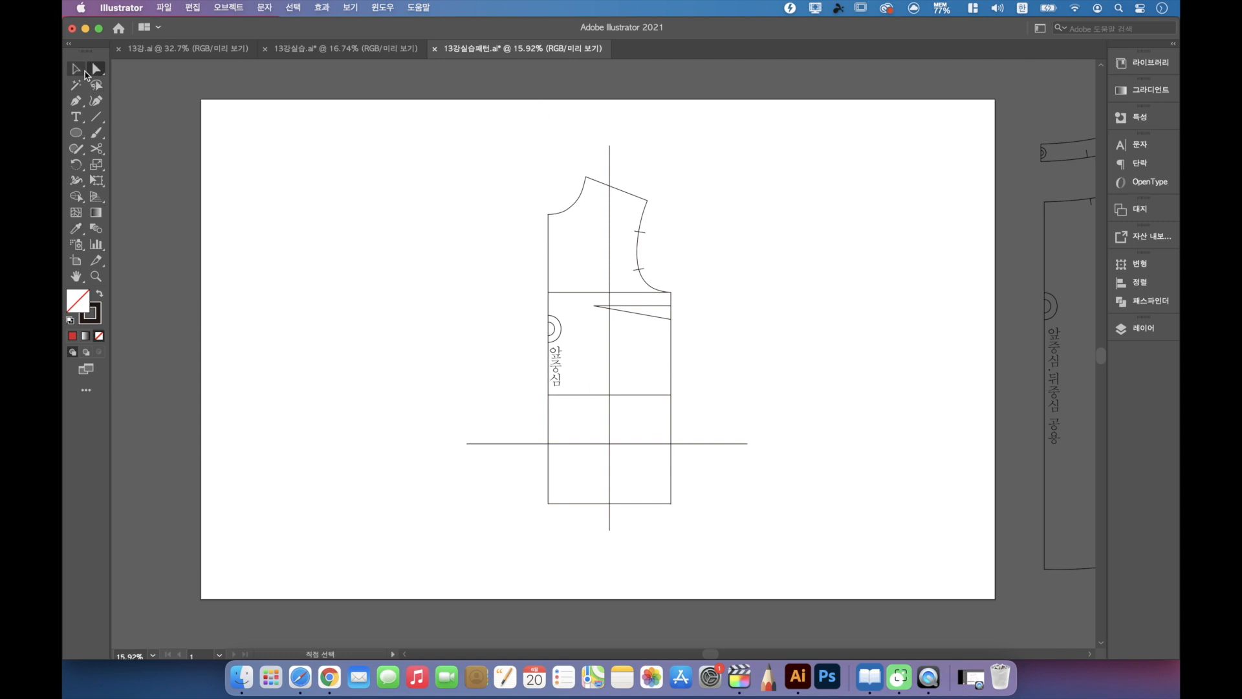
Step: Select the whole bodice together with both cutting lines and open the Pathfinder
left_click_drag(433, 570, 801, 123)
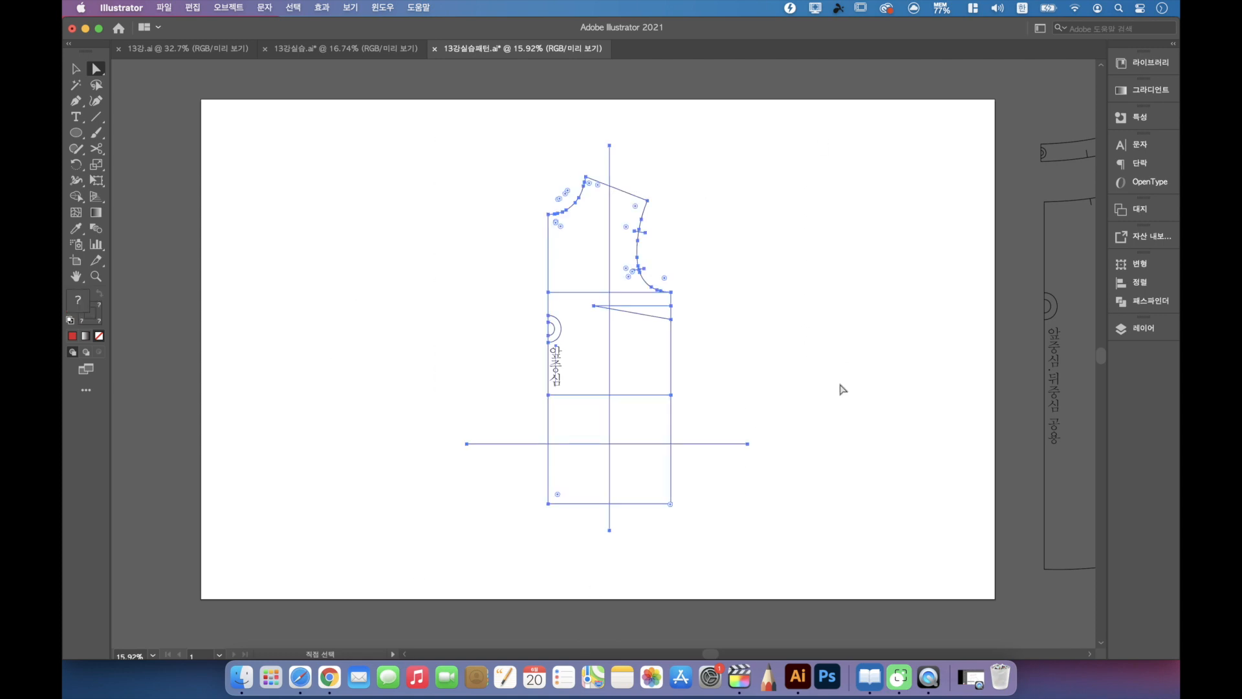
left_click(393, 7)
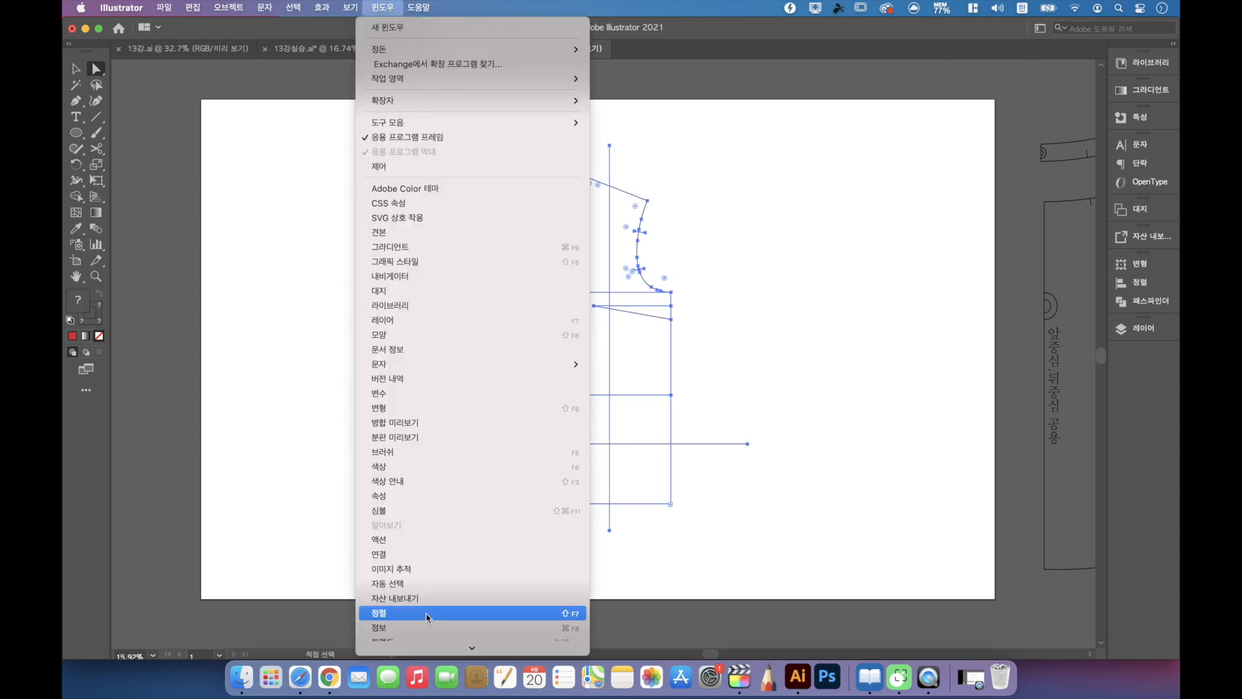
scroll(427, 590, "down", 3)
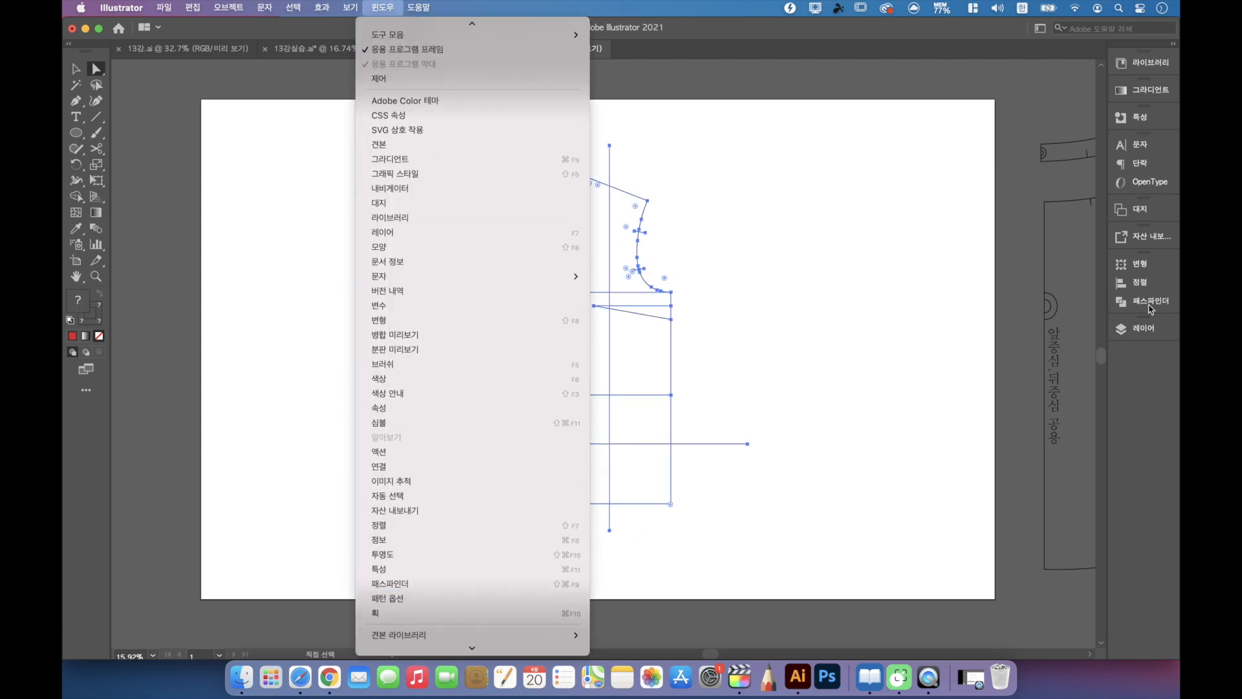
left_click(418, 583)
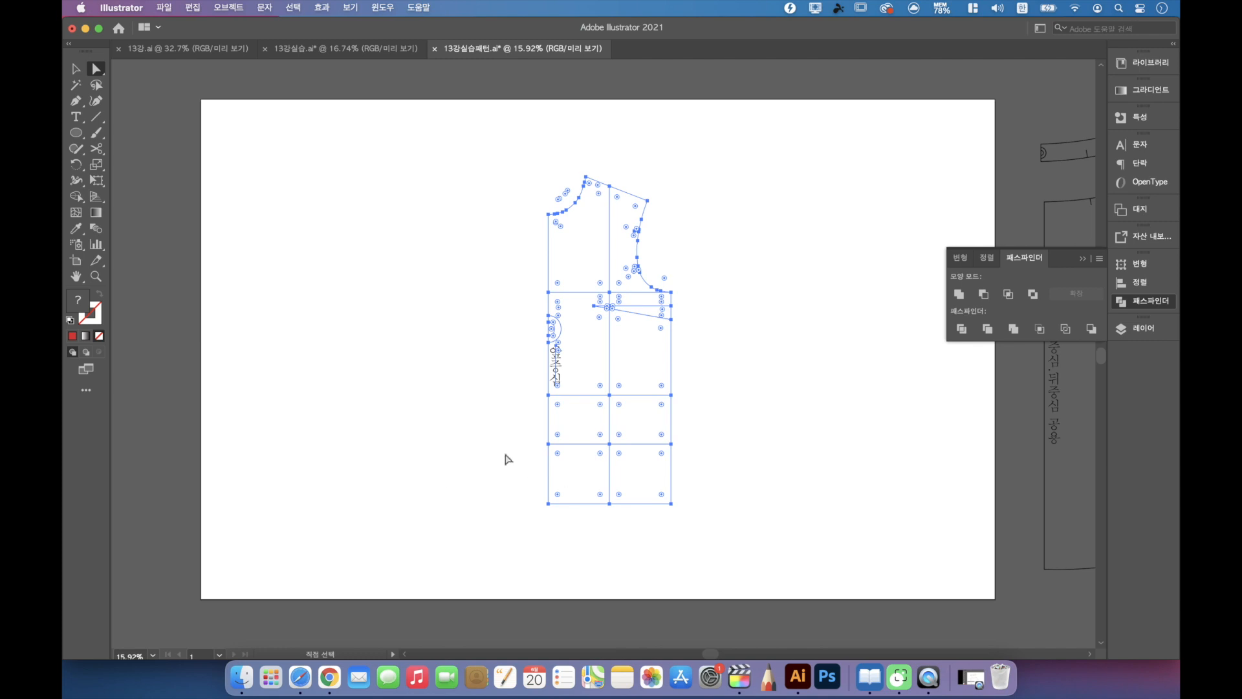
Step: Try splitting the bodice along both cutting lines with the Pathfinder, and undo the split
left_click(857, 460)
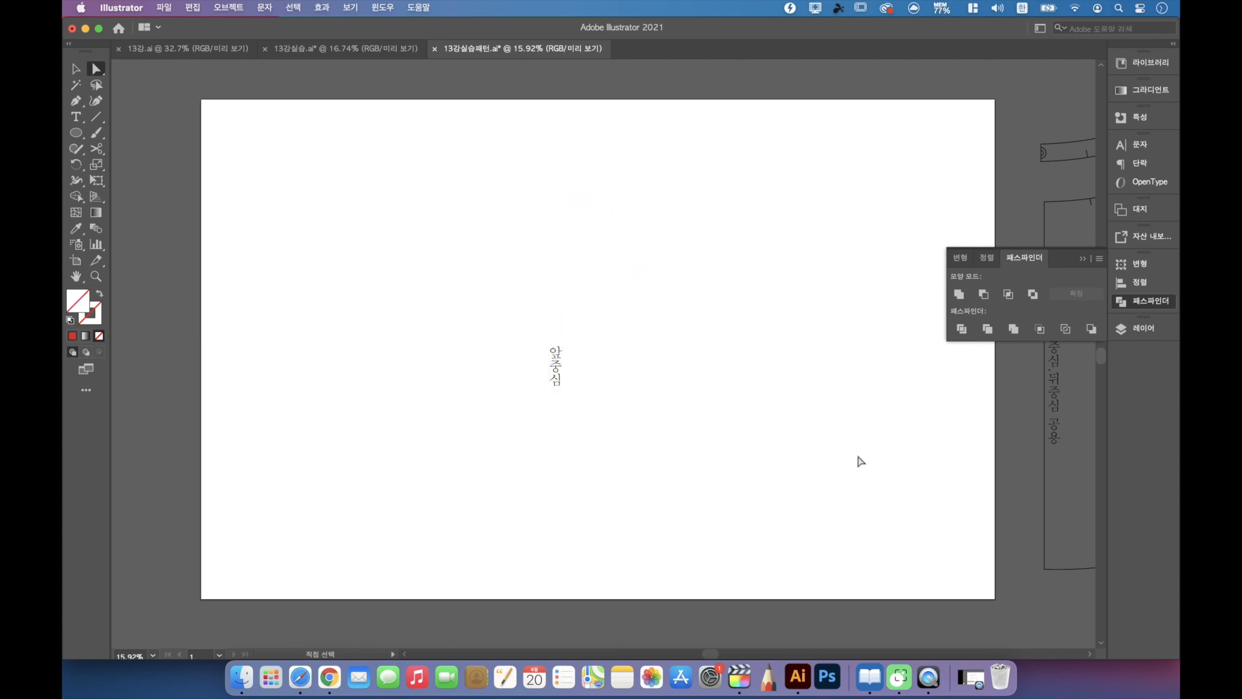
key("super+a")
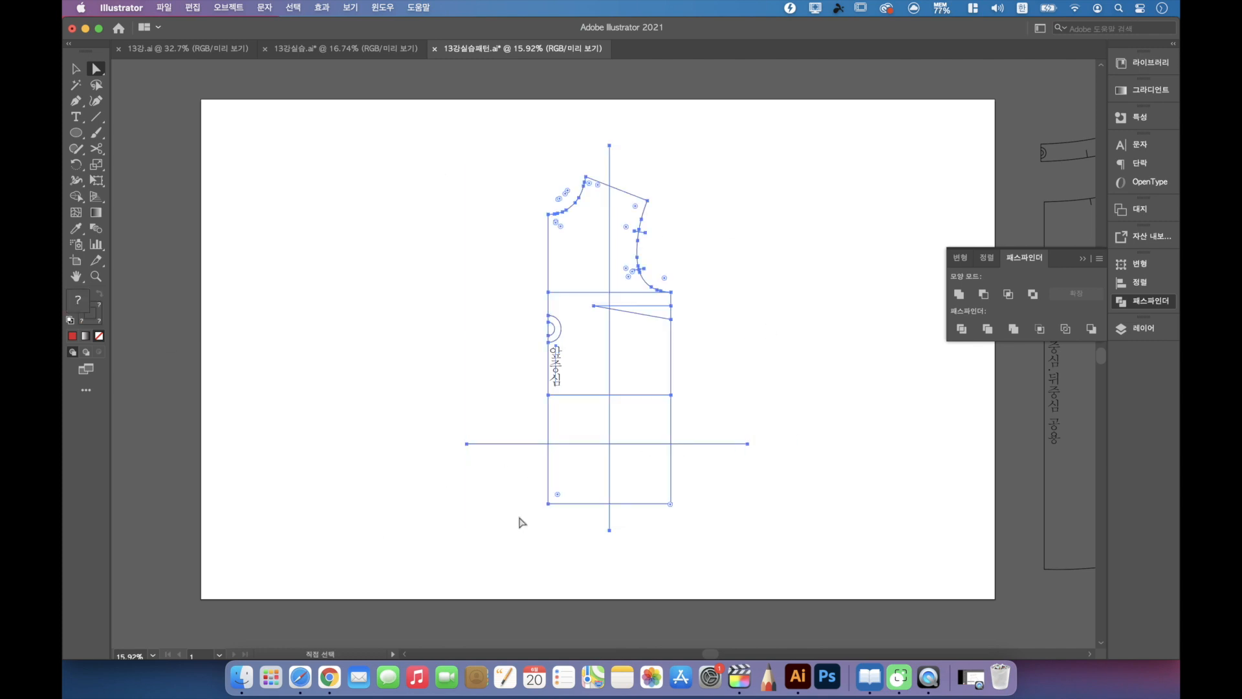
Step: Give the bodice and both cutting lines a black stroke with no fill, and divide them along the lines with the Pathfinder
left_click(71, 320)
left_click(101, 337)
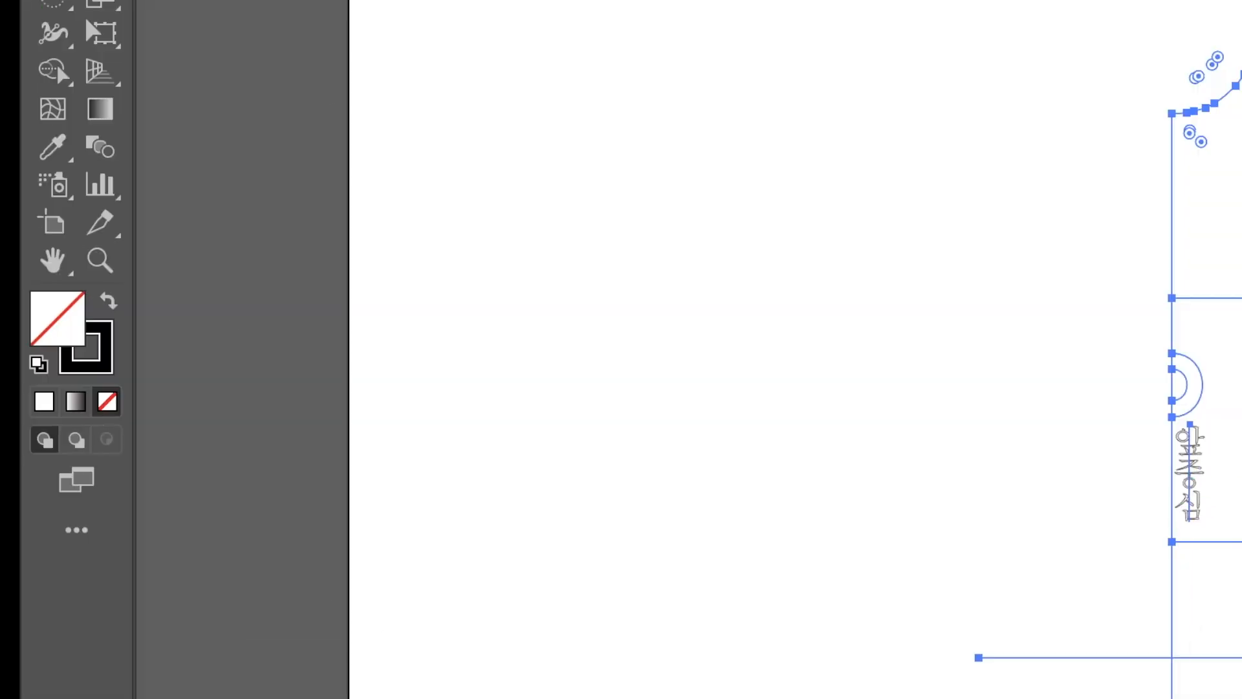
key("ctrl+a")
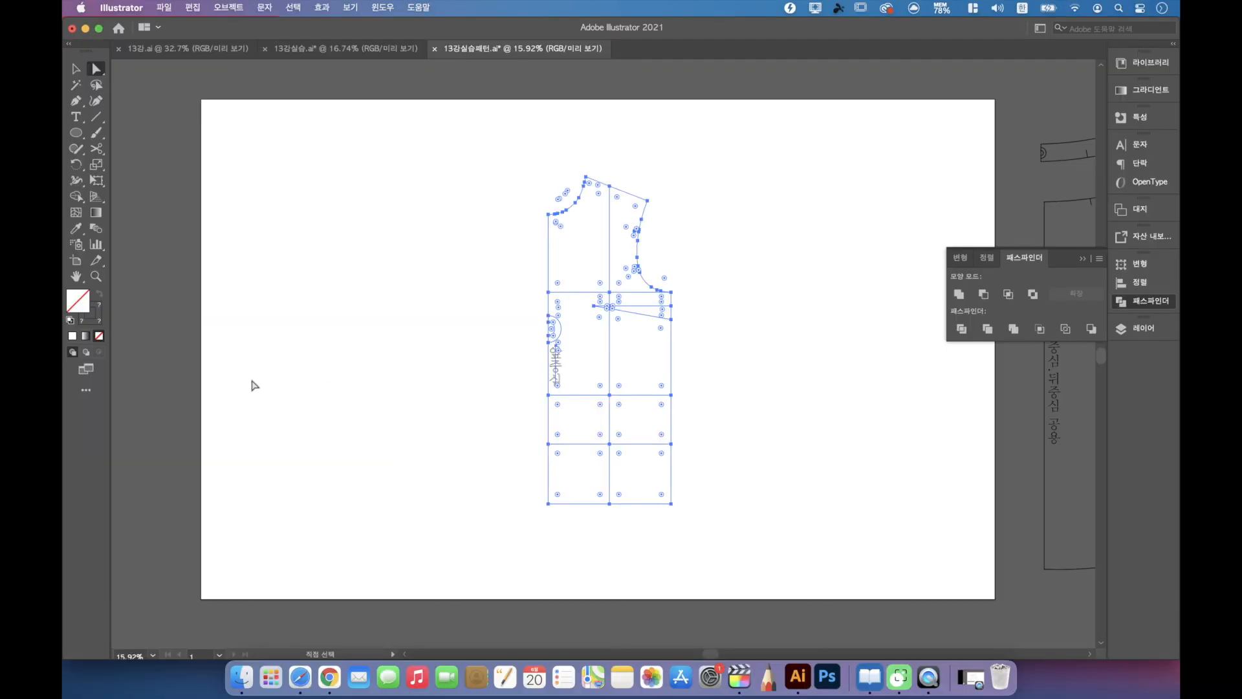
Step: Restore the black stroke on all the divided bodice pieces and set its weight to 4 pt
left_click(70, 320)
key("super+c")
left_click(839, 220)
left_click_drag(475, 564, 780, 126)
left_click(382, 7)
left_click(414, 423)
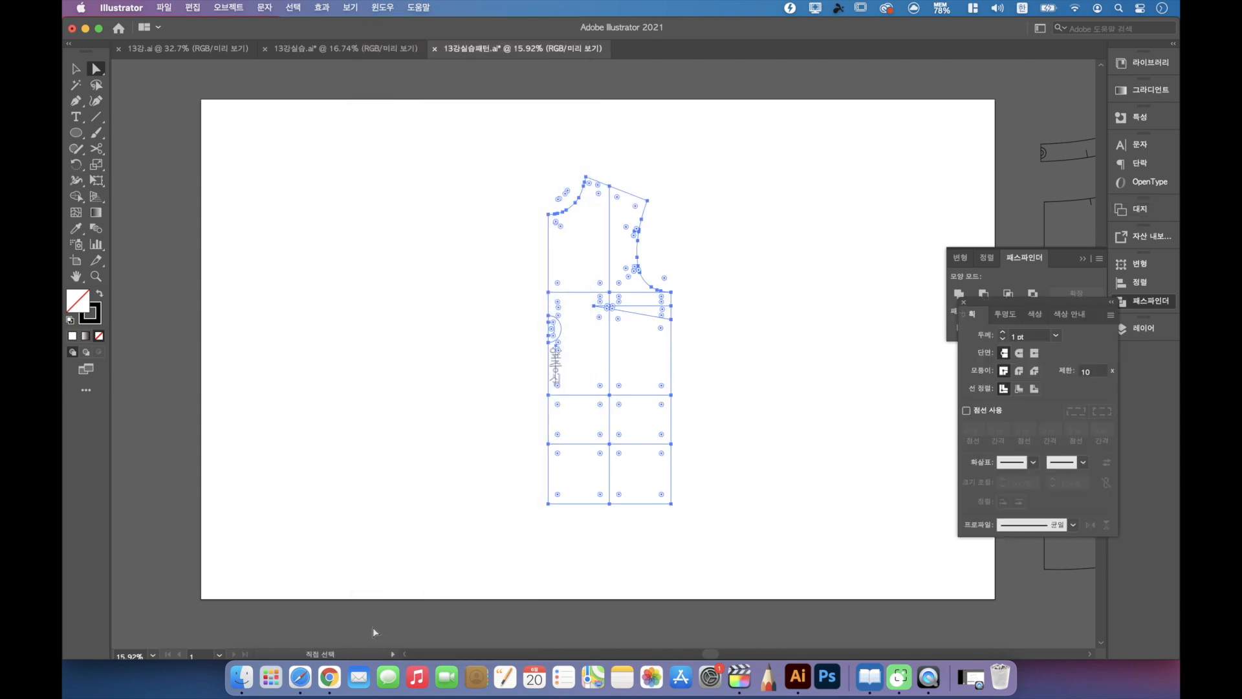
left_click(1057, 338)
left_click(1071, 424)
left_click(846, 444)
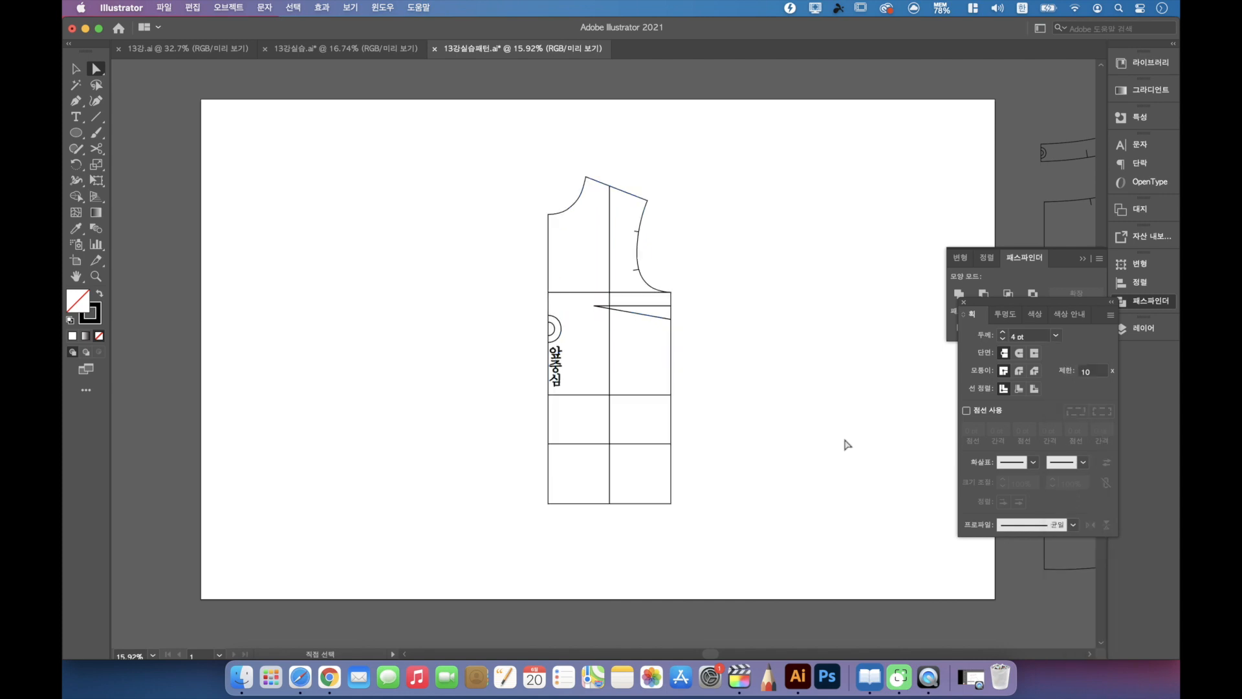
Step: Give the 앞중심 label a black 020202 fill and no stroke
left_click(562, 371)
left_click(70, 320)
left_click(99, 335)
double_click(76, 300)
left_click(758, 261)
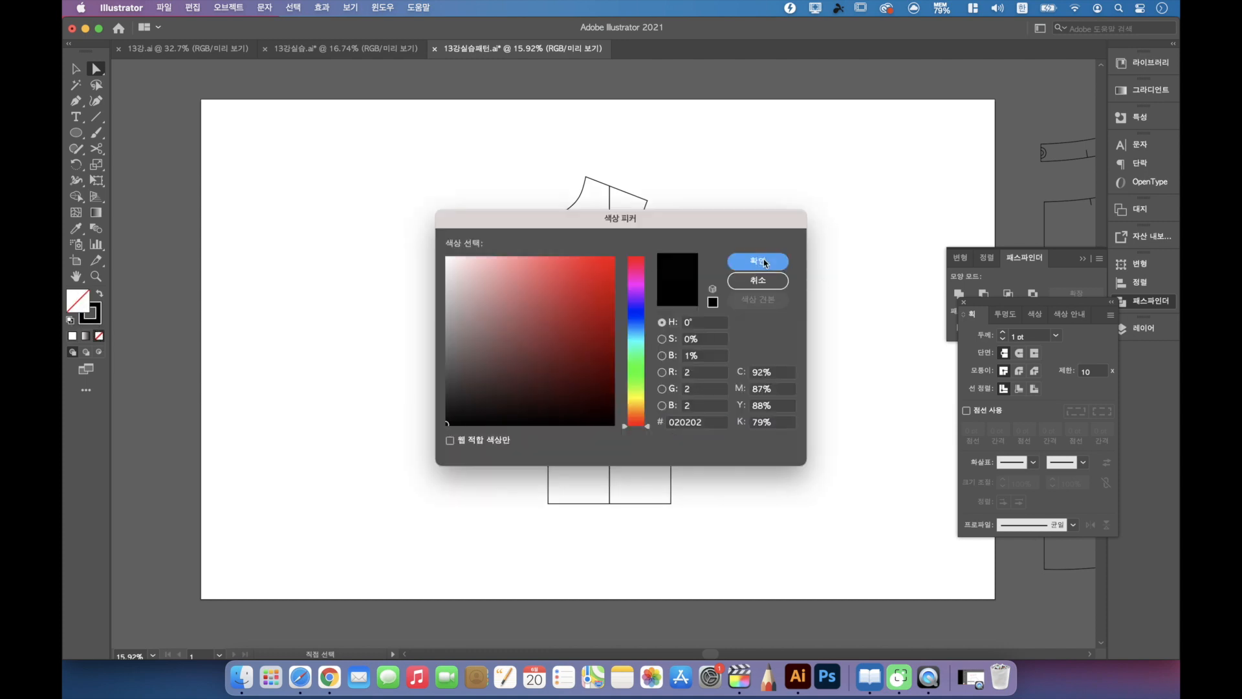
left_click(98, 335)
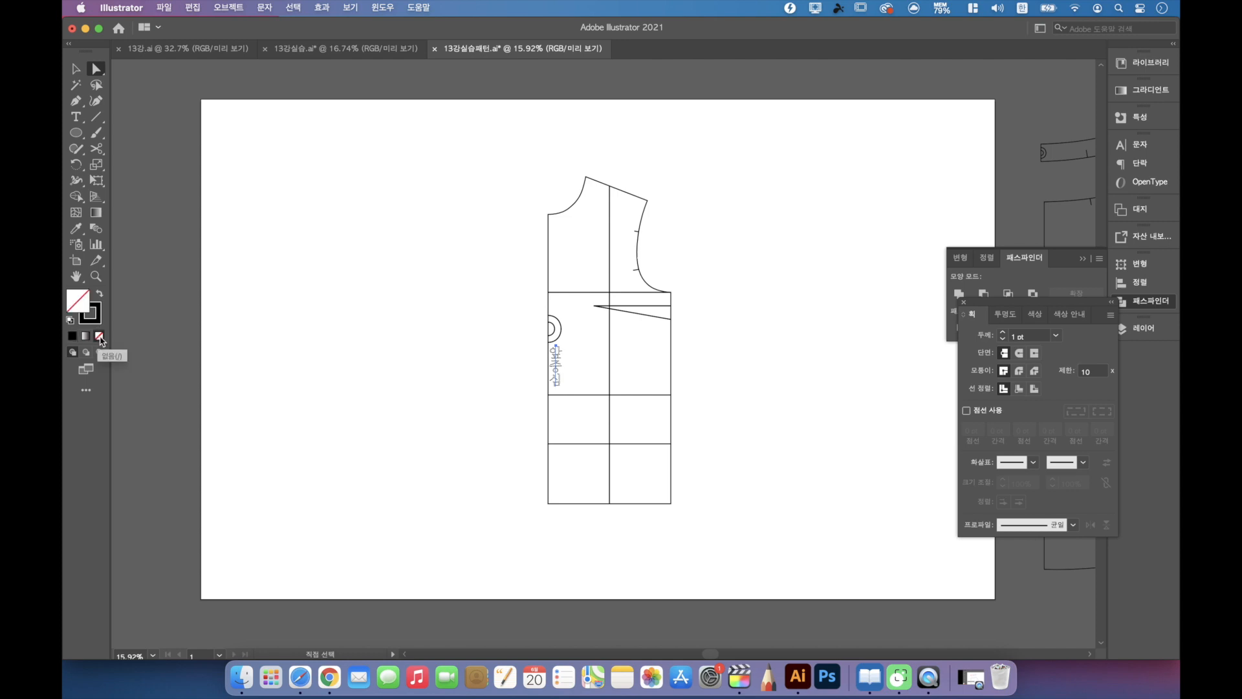
left_click(74, 338)
left_click(96, 320)
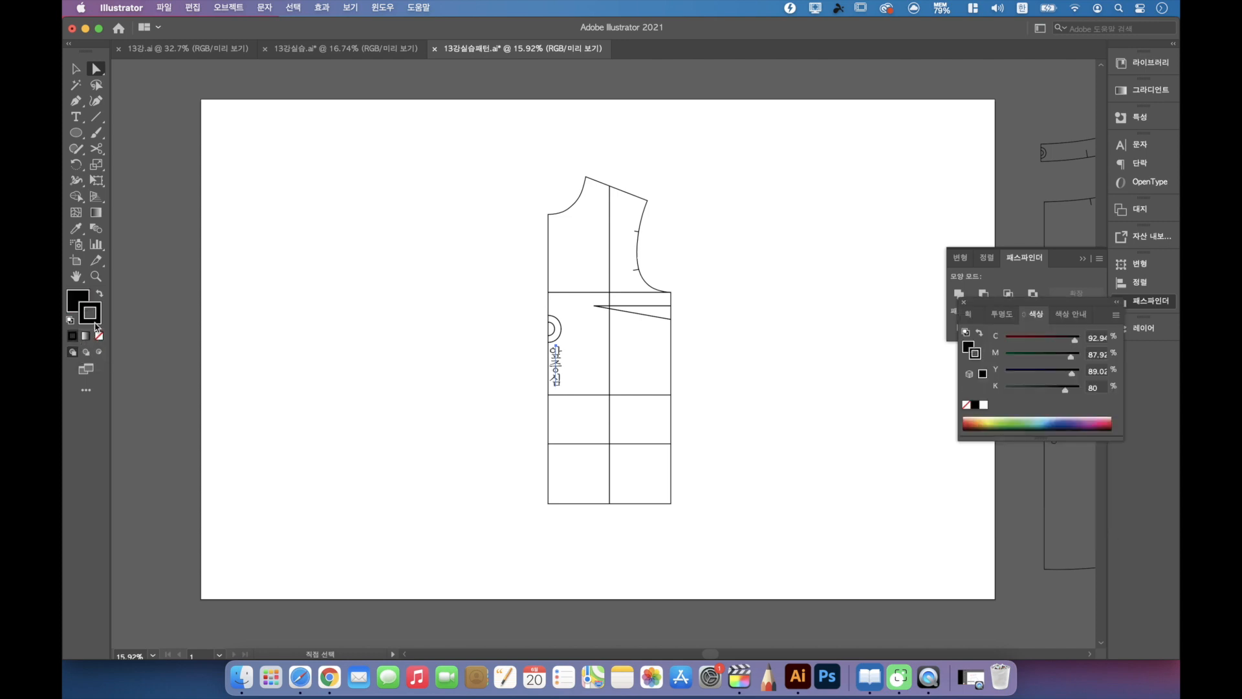
left_click(99, 335)
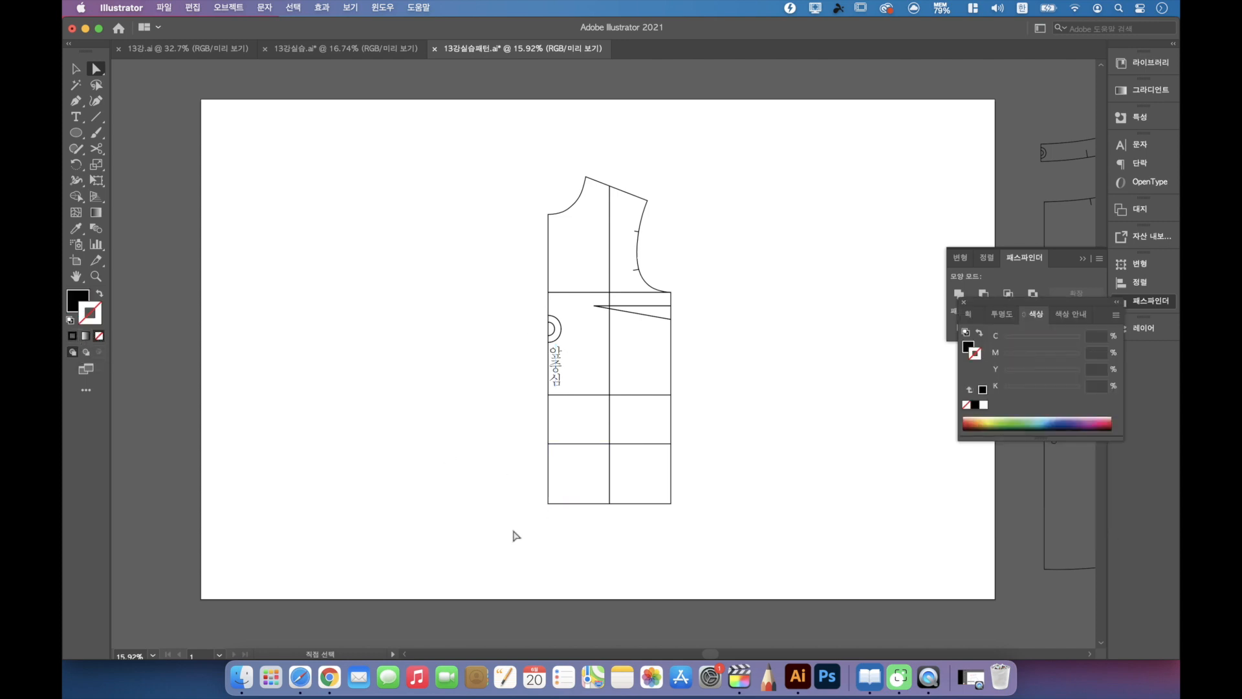
left_click_drag(457, 580, 603, 153)
left_click(498, 602)
left_click_drag(412, 568, 754, 457)
left_click(753, 457)
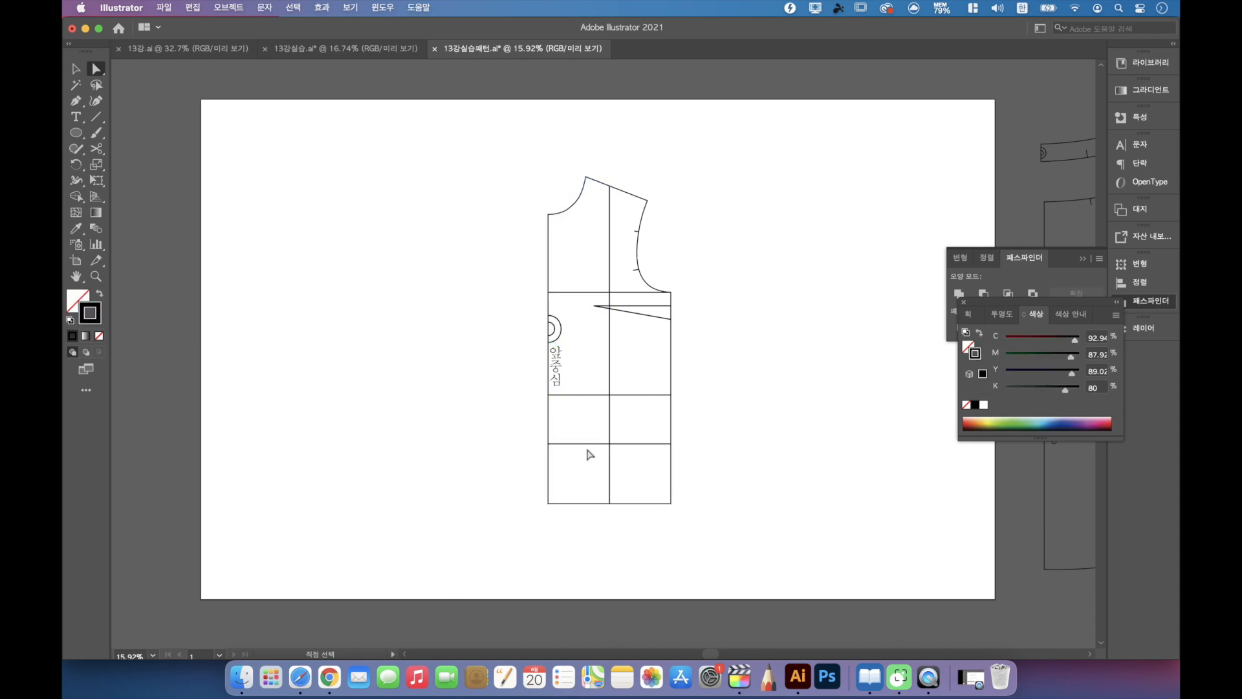
Step: Select the armhole-side half of the bodice and set its move angle to 360° in the Move dialog
left_click_drag(633, 571, 698, 147)
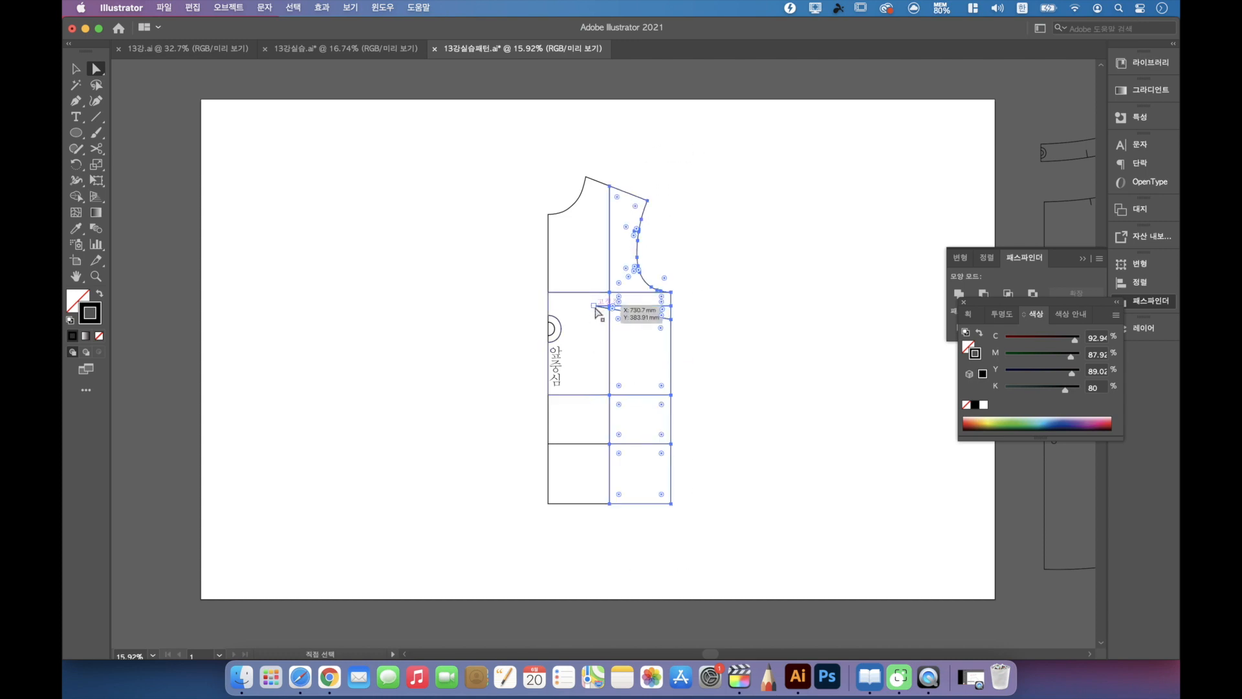
scroll(676, 341, "up", 5)
scroll(696, 270, "up", 1)
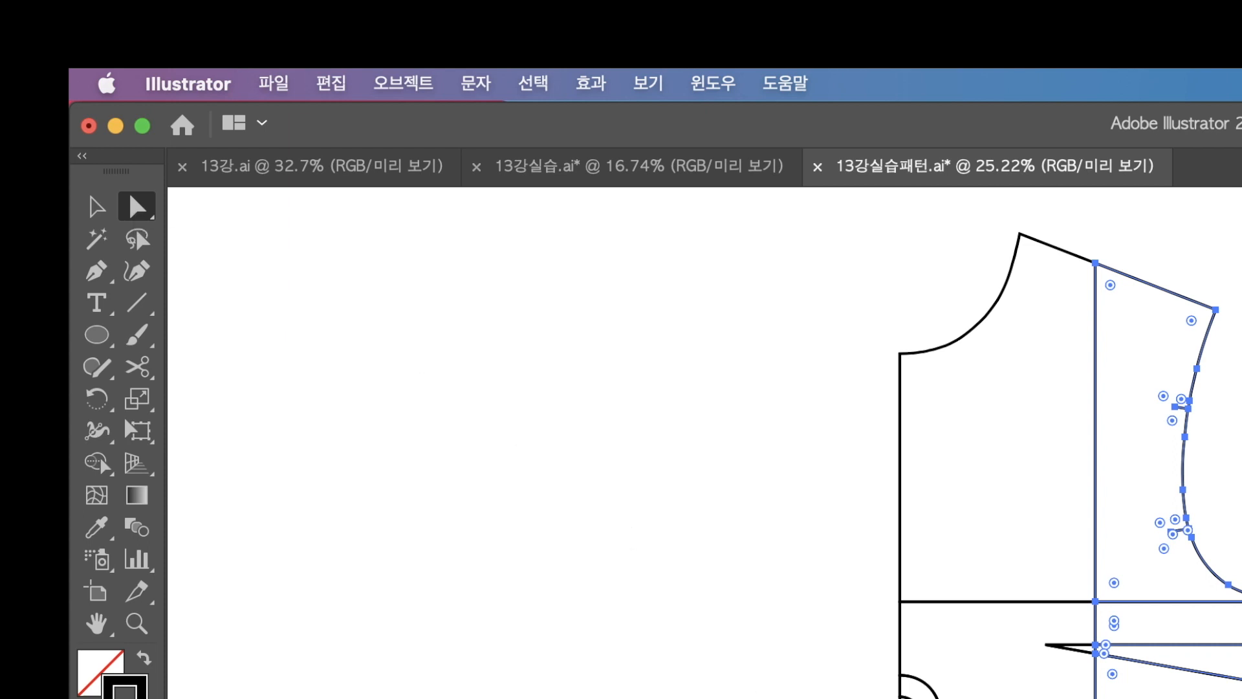
key("Return")
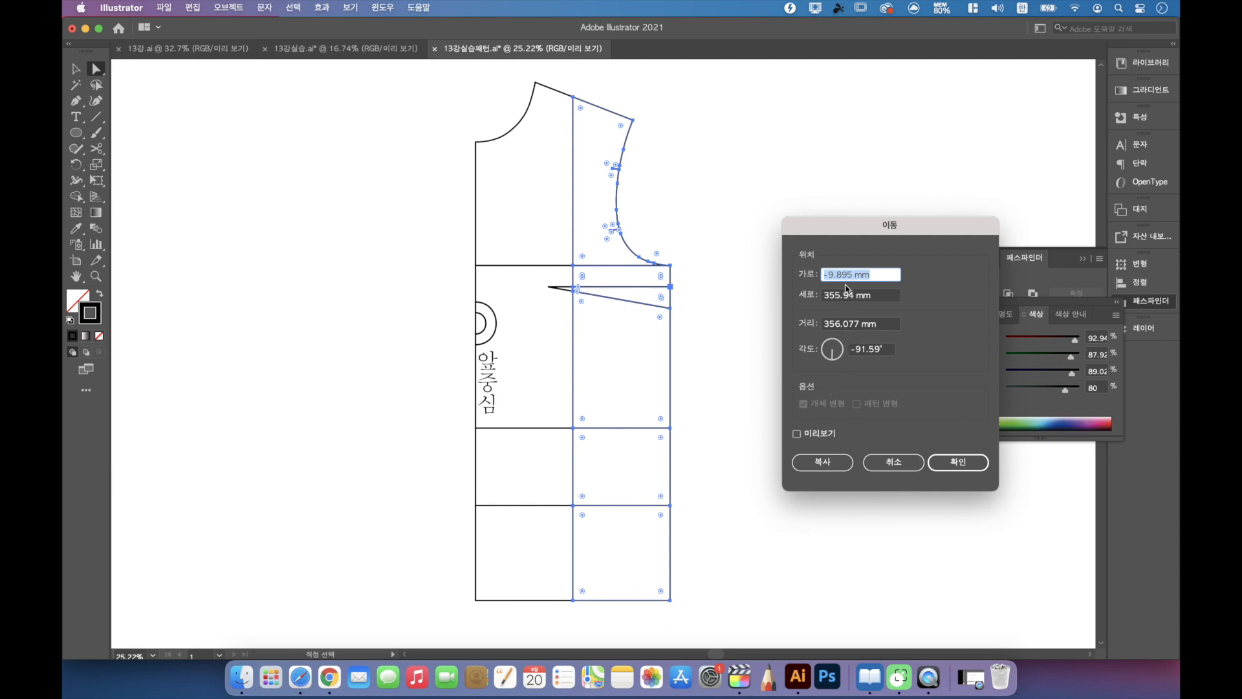
left_click_drag(834, 366, 843, 350)
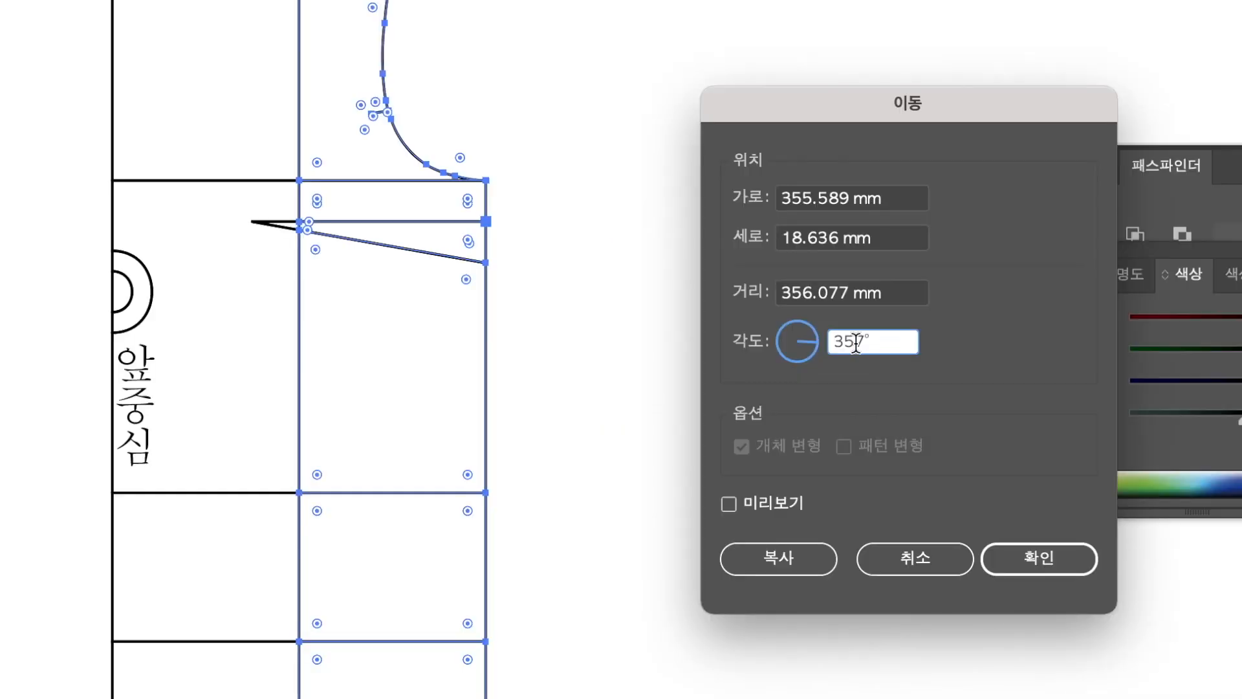
double_click(856, 343)
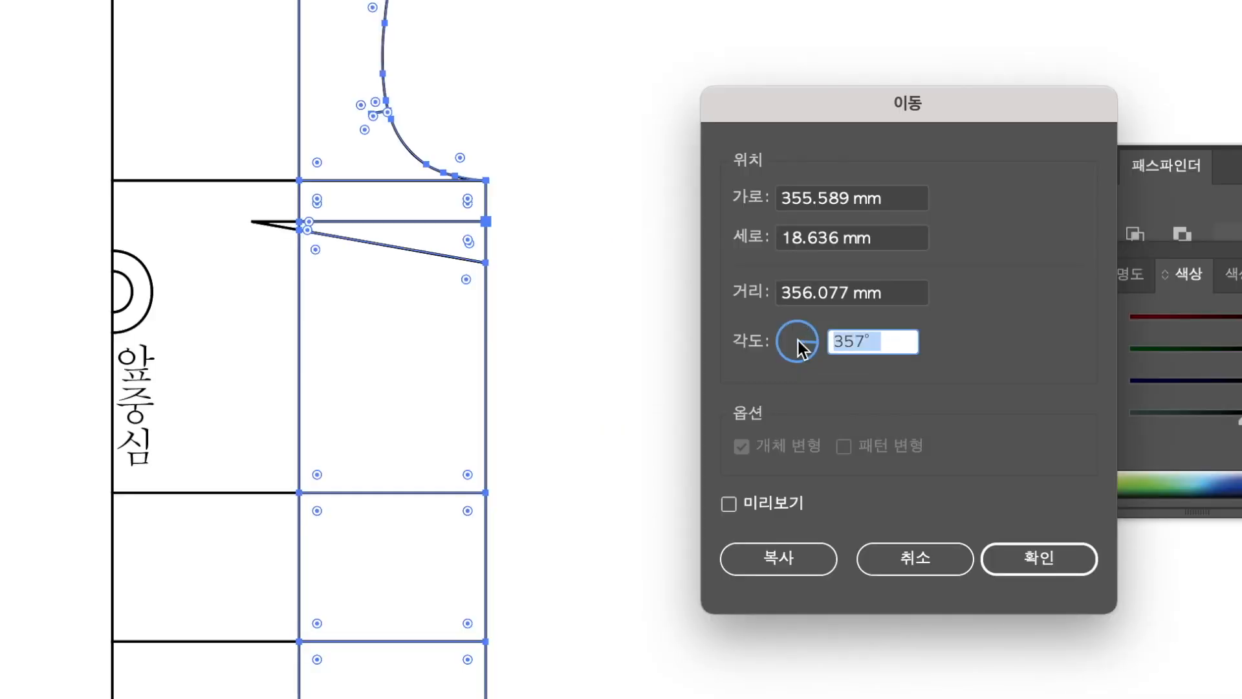
type("3")
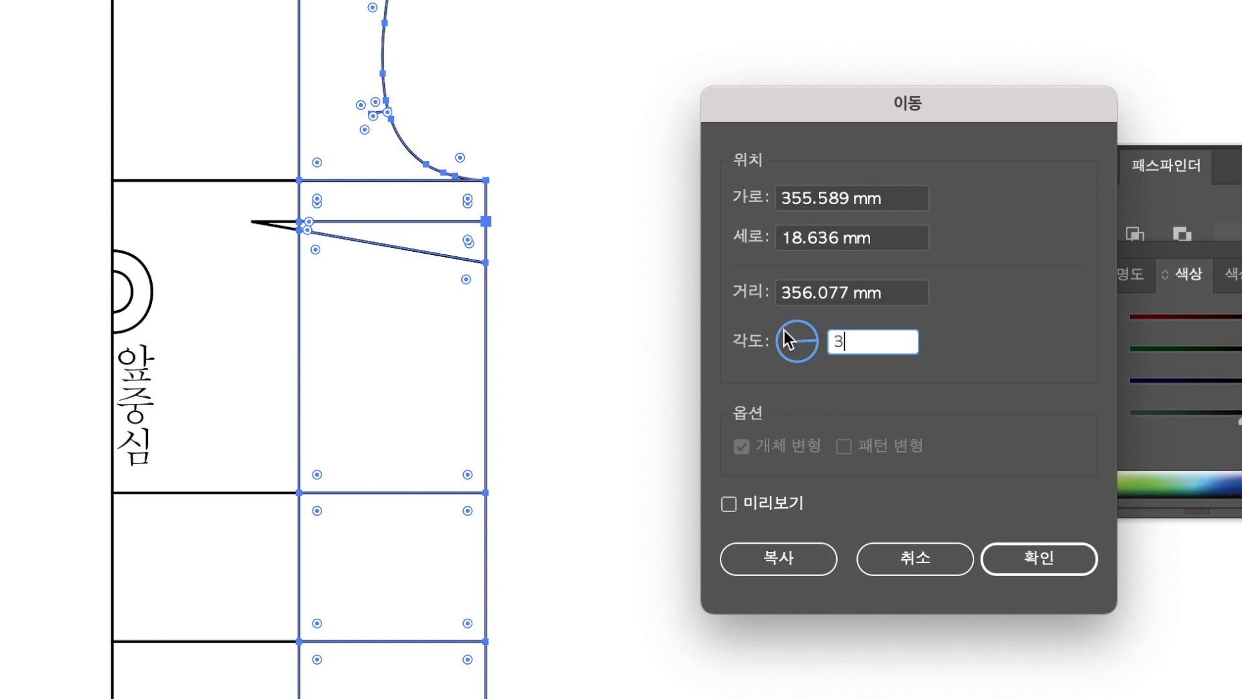
type("60")
Step: Move the armhole-side half 10 mm horizontally away from the center front half, with the preview on
left_click(856, 203)
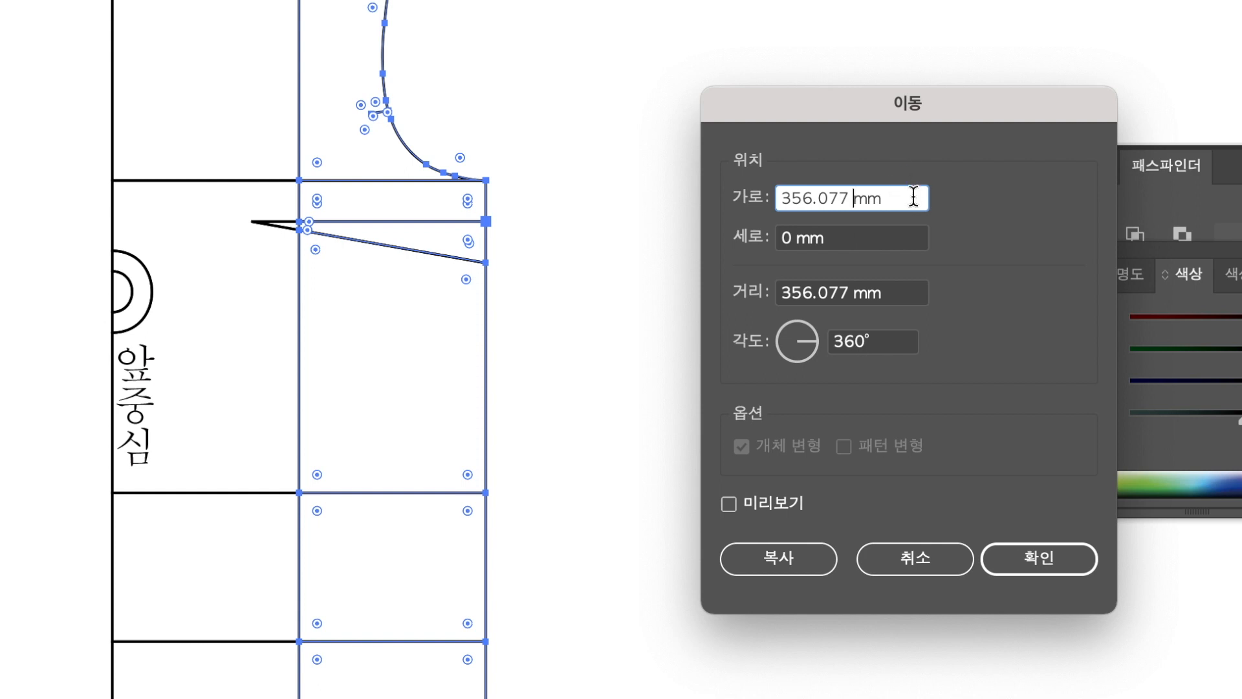
triple_click(841, 199)
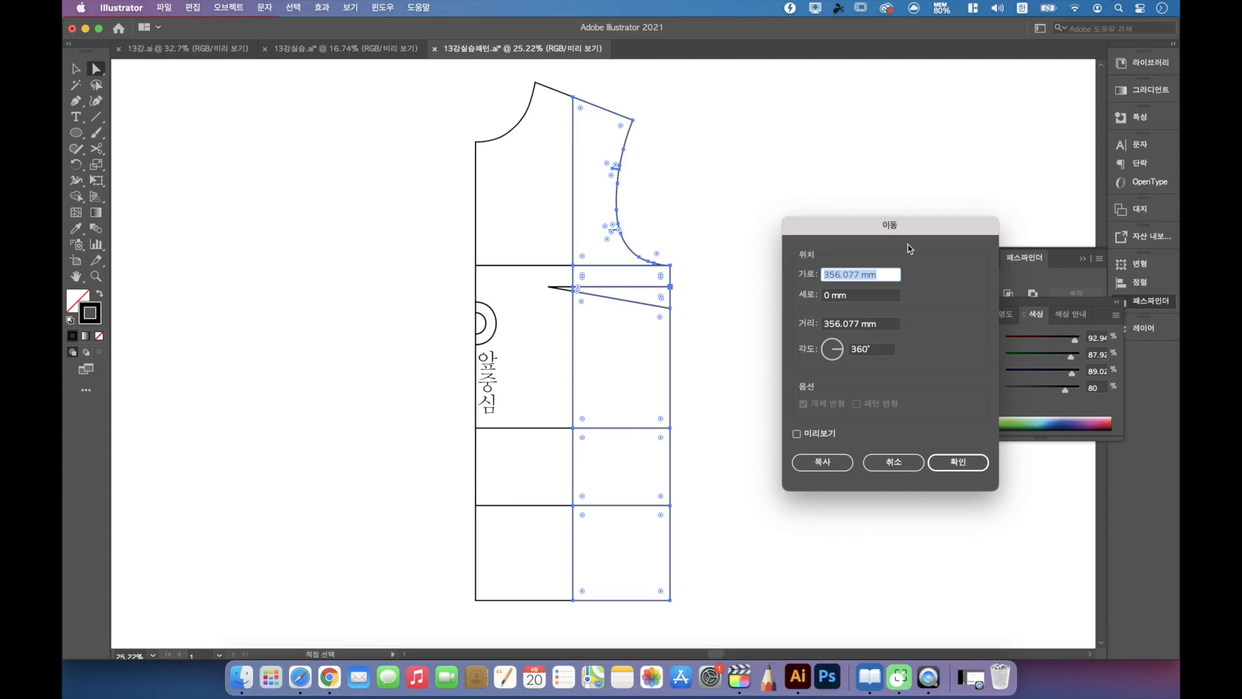
type("10")
left_click(797, 434)
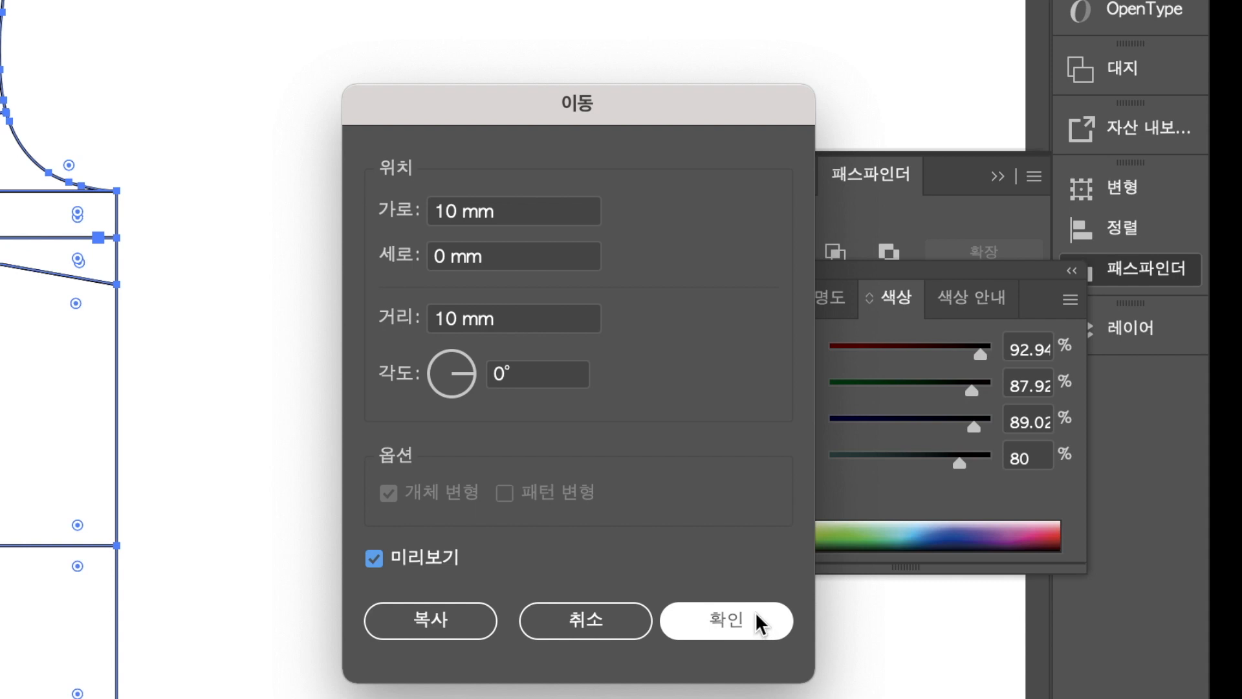
left_click(755, 615)
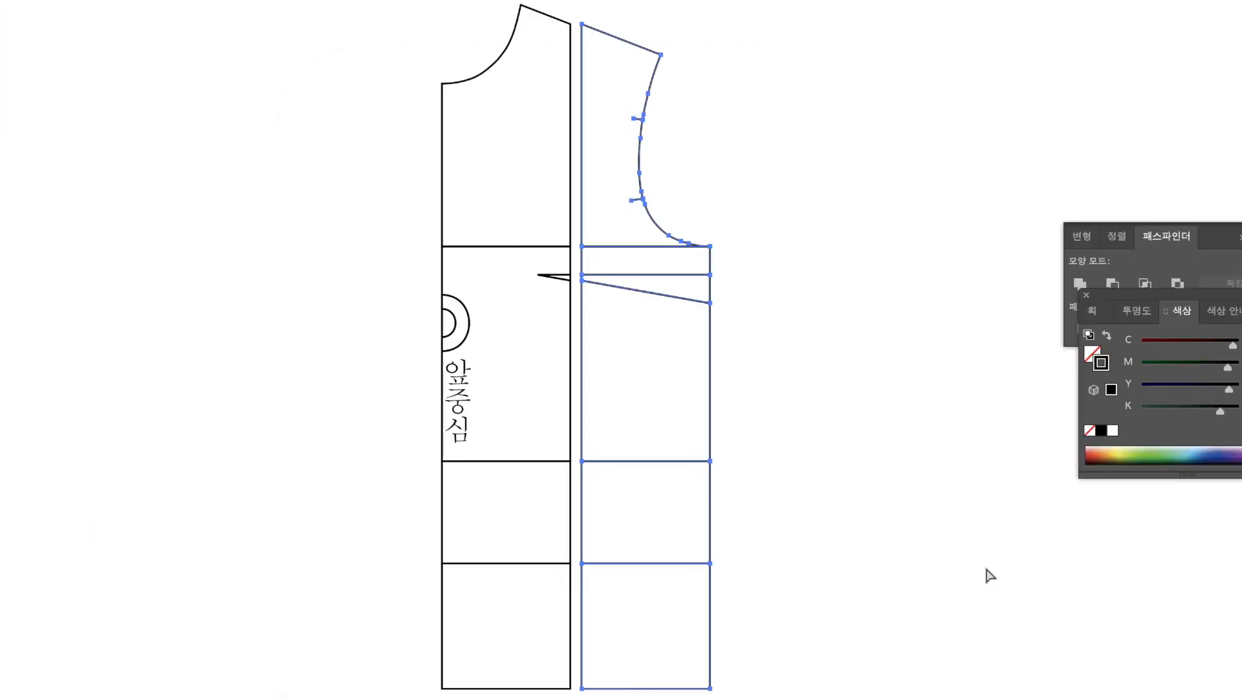
left_click(990, 575)
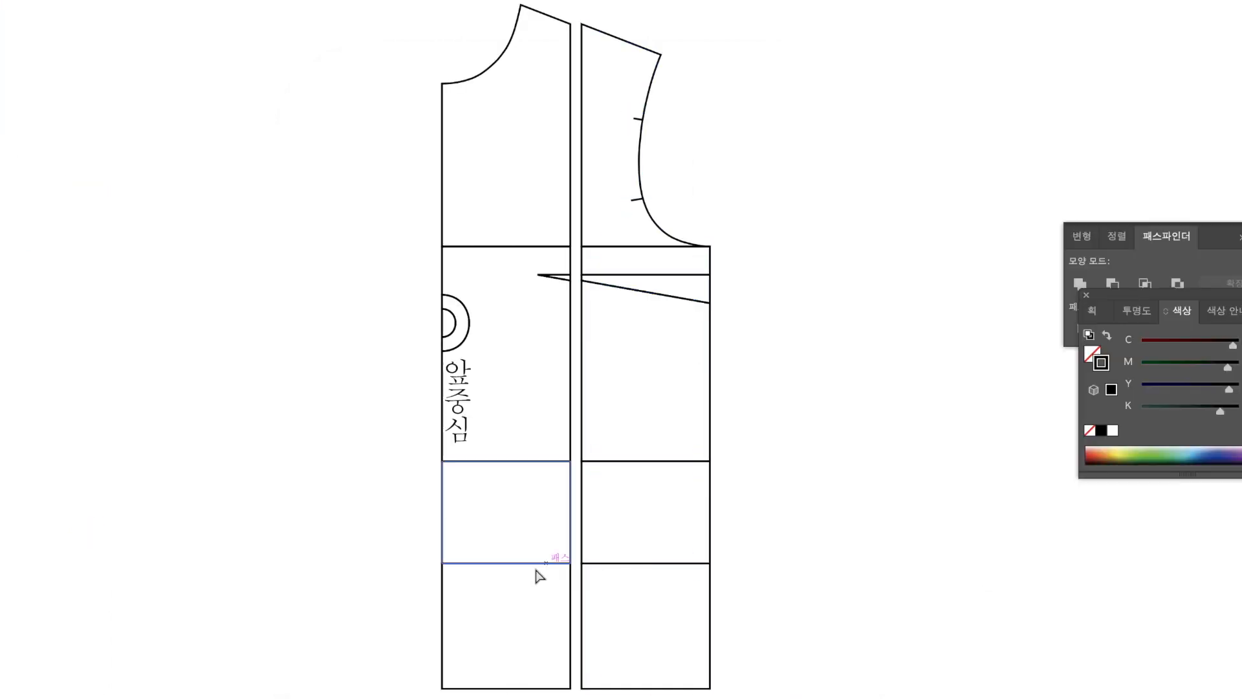
Step: Select the two hem pieces below the horizontal cut and set their move angle to 270°
left_click_drag(306, 698, 810, 587)
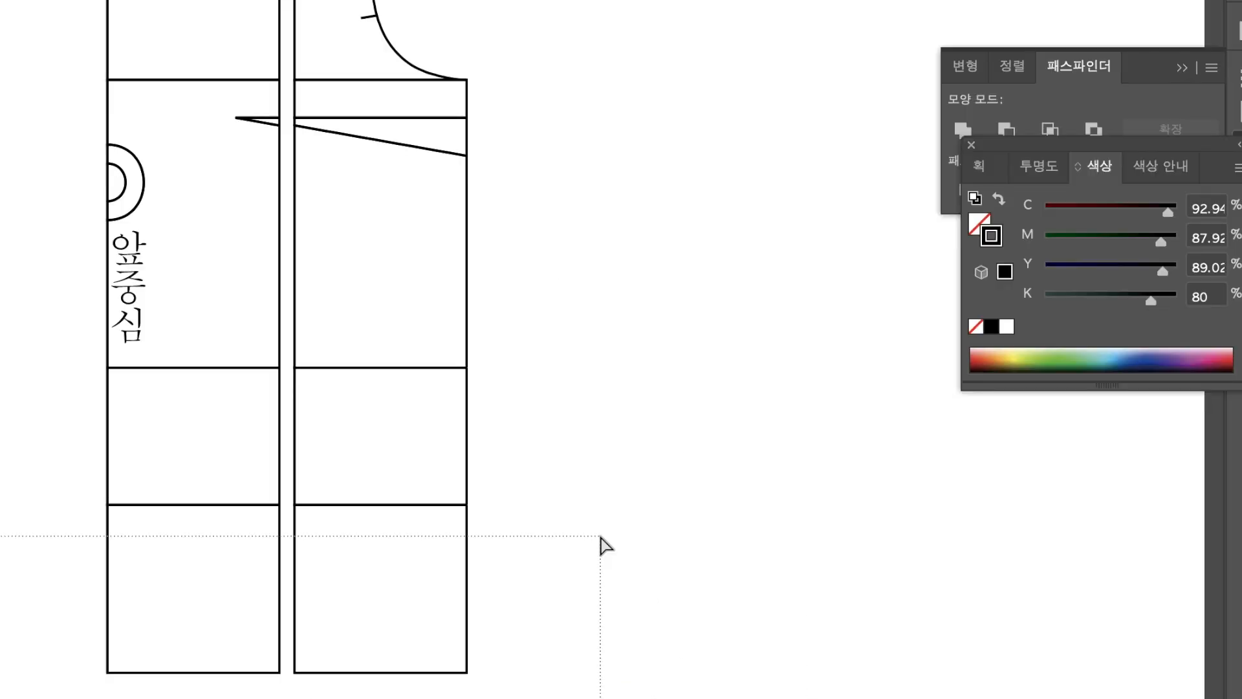
left_click_drag(601, 536, 601, 538)
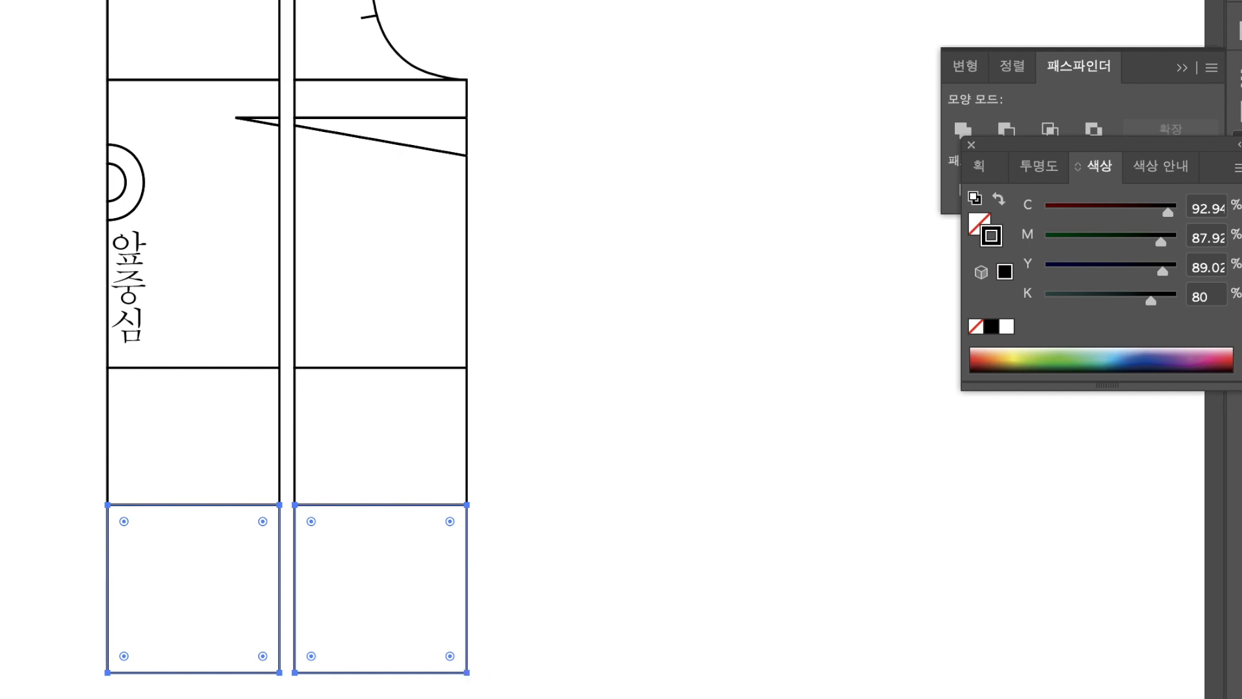
key("Return")
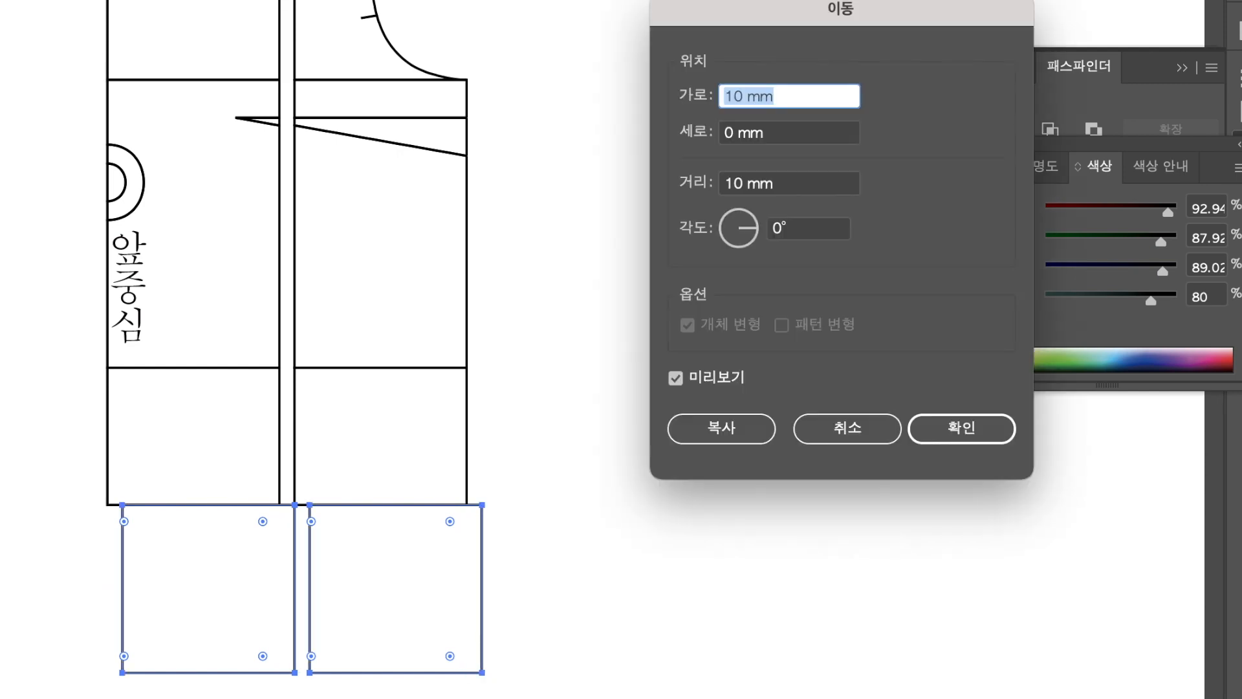
left_click(740, 244)
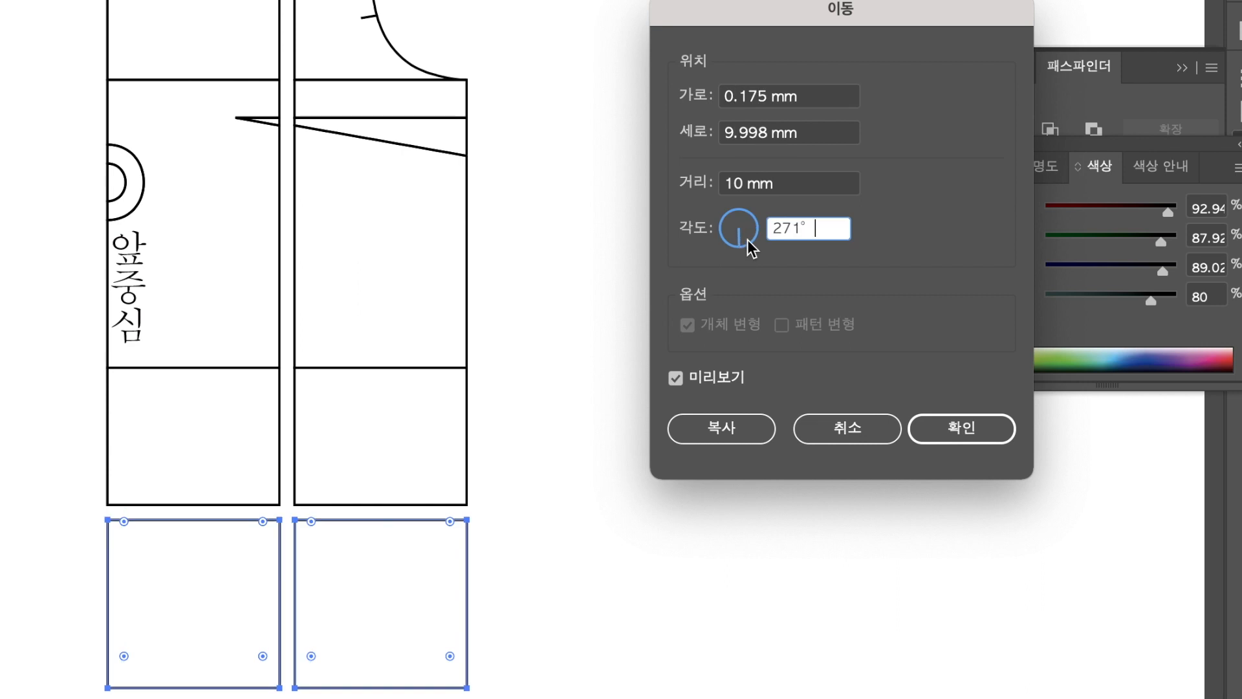
double_click(804, 227)
type("270")
Step: Move the two hem pieces 20 mm down, away from the upper bodice pieces
left_click(769, 131)
left_click_drag(788, 131, 608, 150)
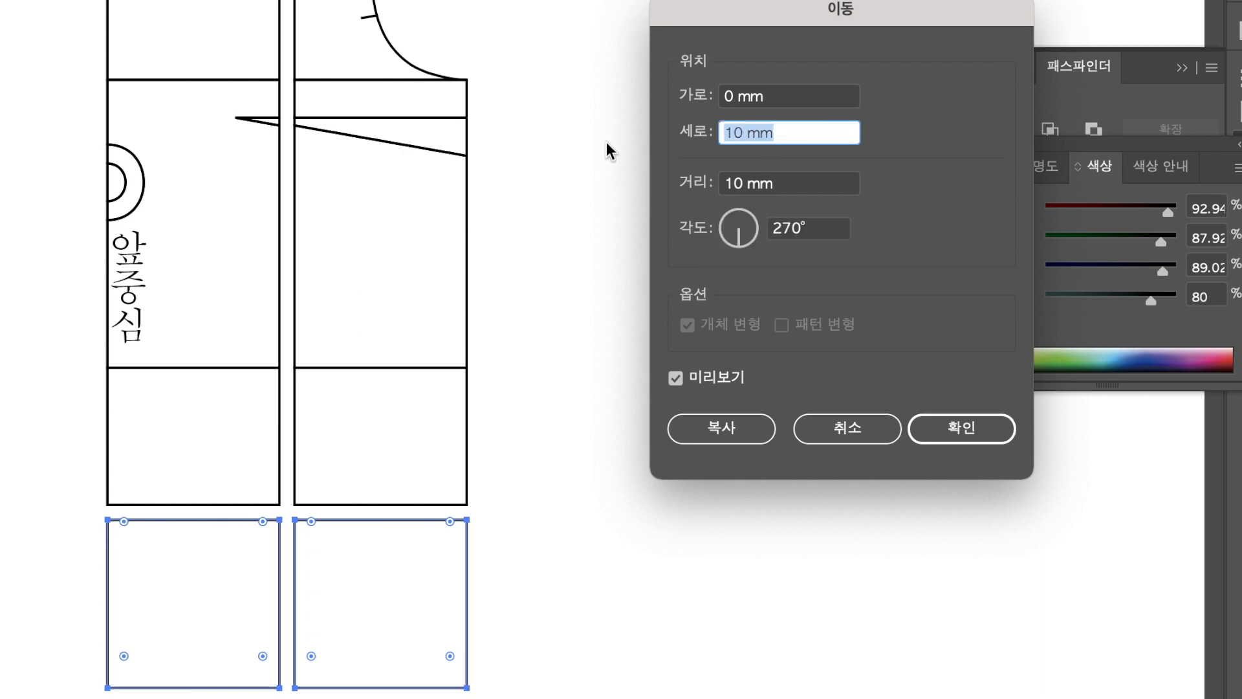
type("20")
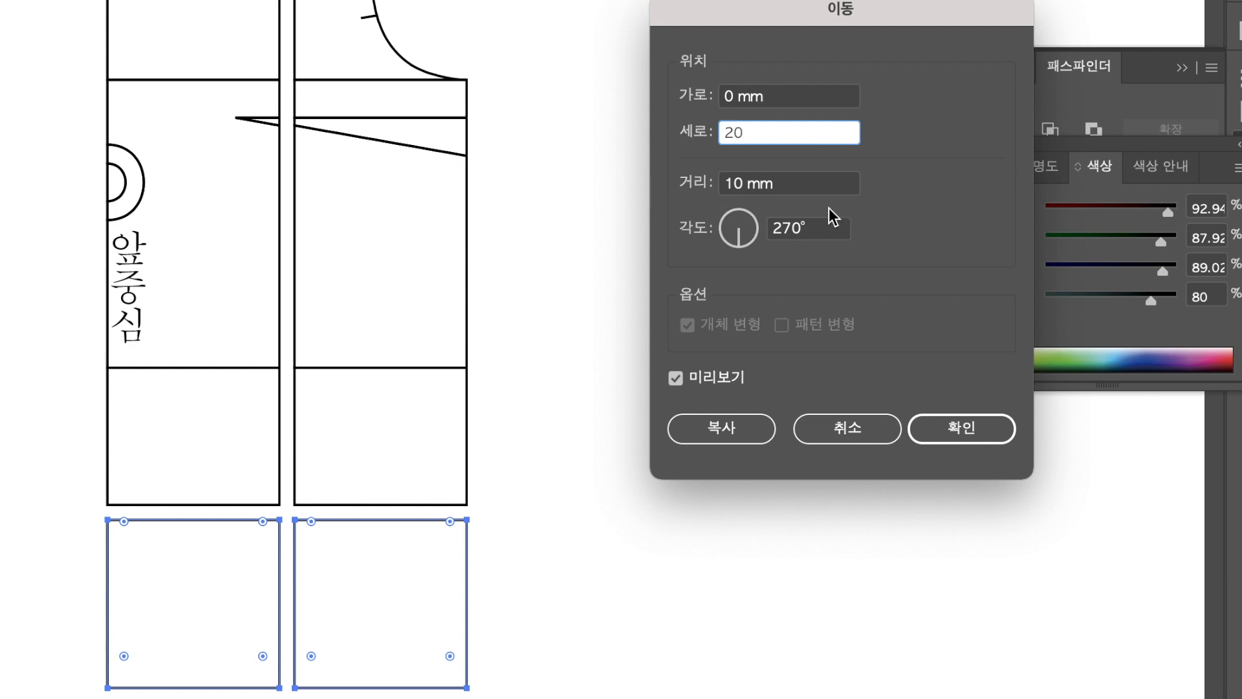
left_click(681, 385)
left_click(680, 384)
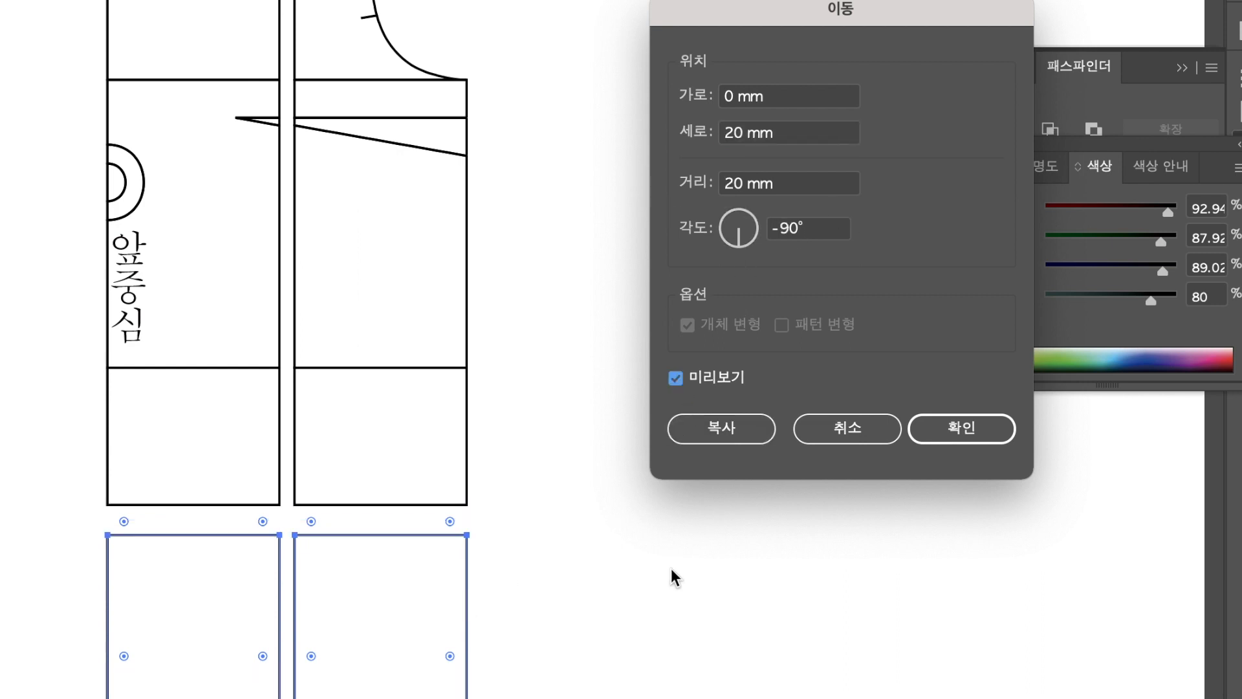
left_click(1004, 425)
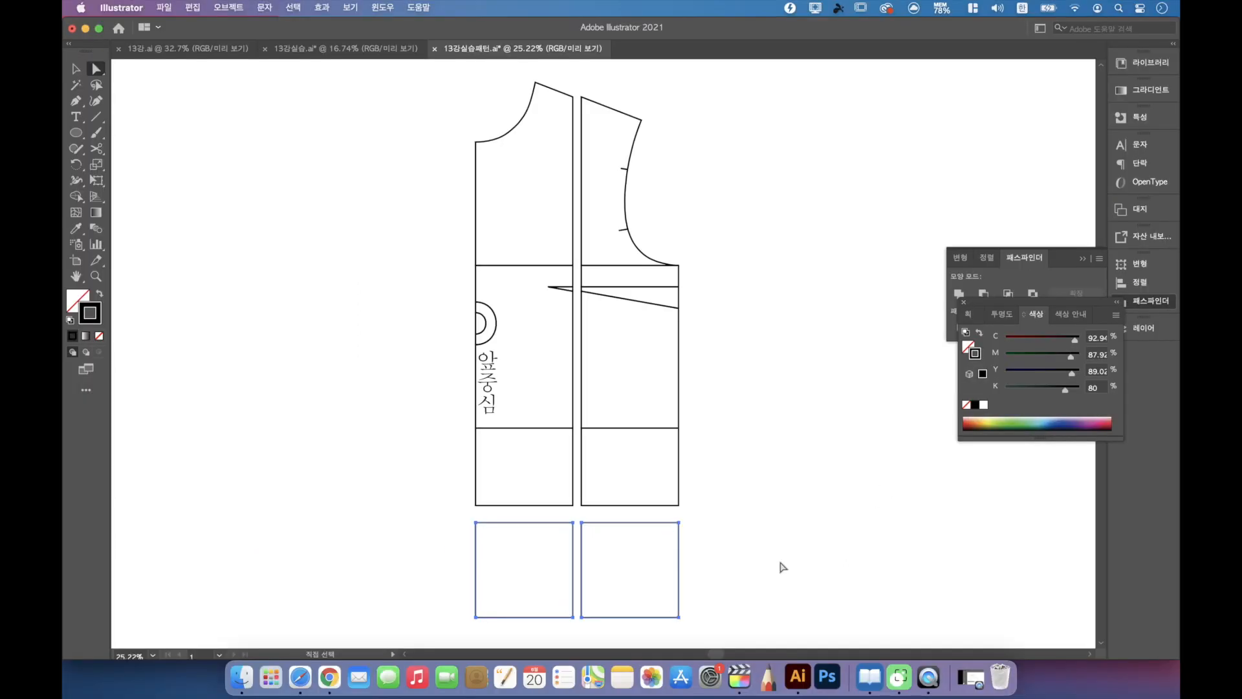
left_click(781, 563)
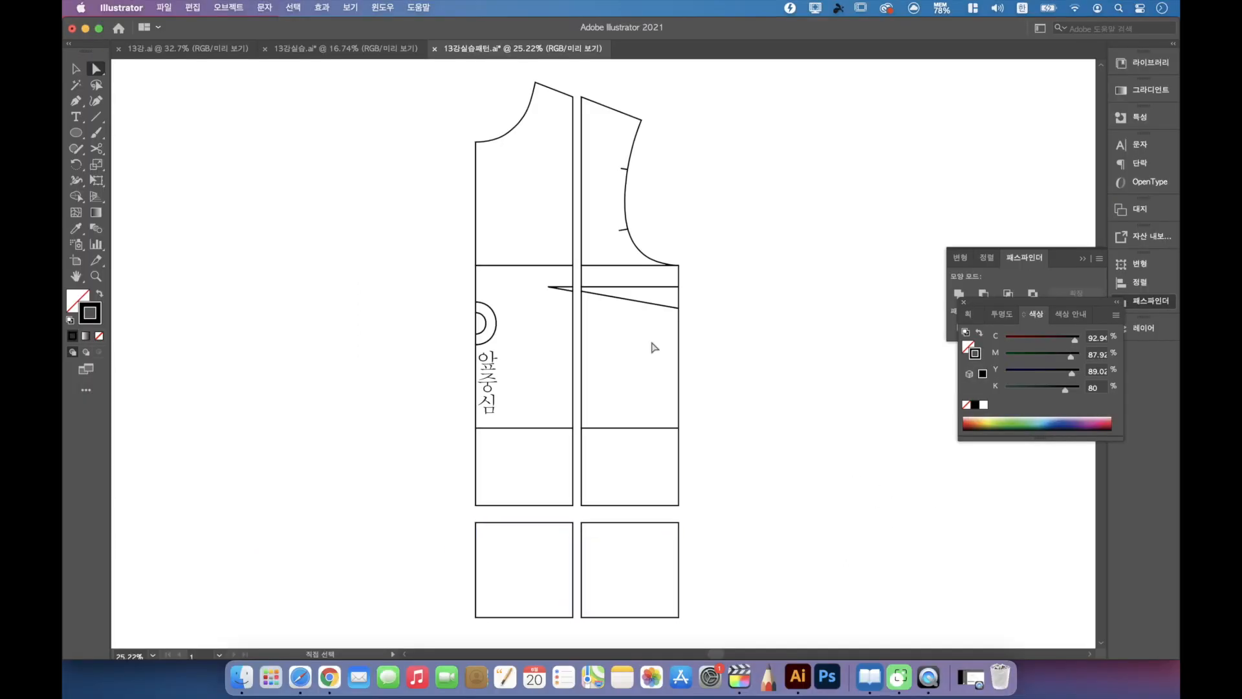
Step: Create a new layer above the pattern pieces and lock 레이어 1
left_click(964, 303)
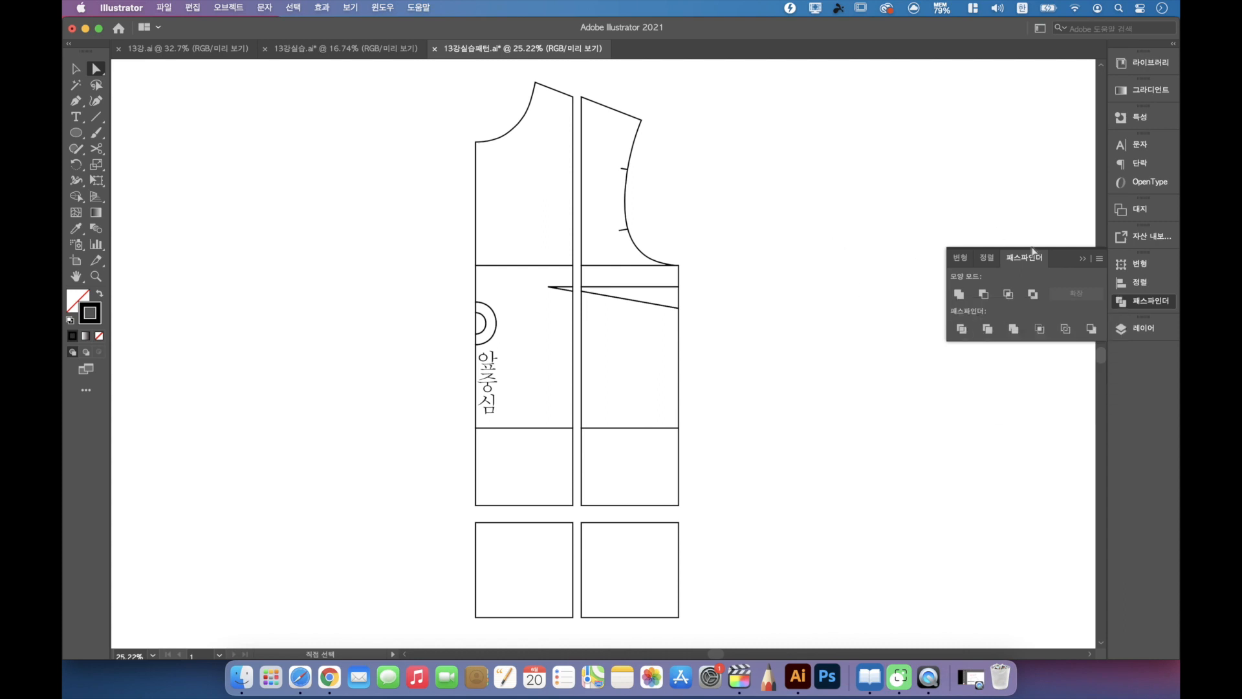
left_click(1083, 259)
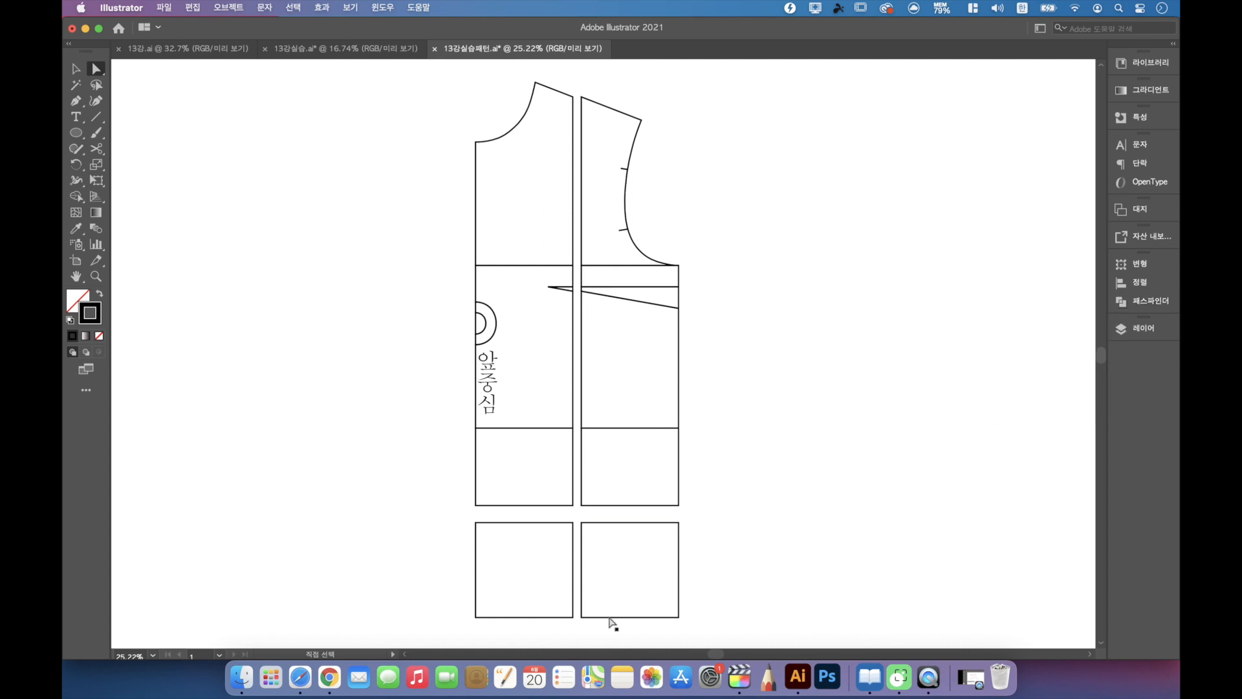
left_click(1144, 330)
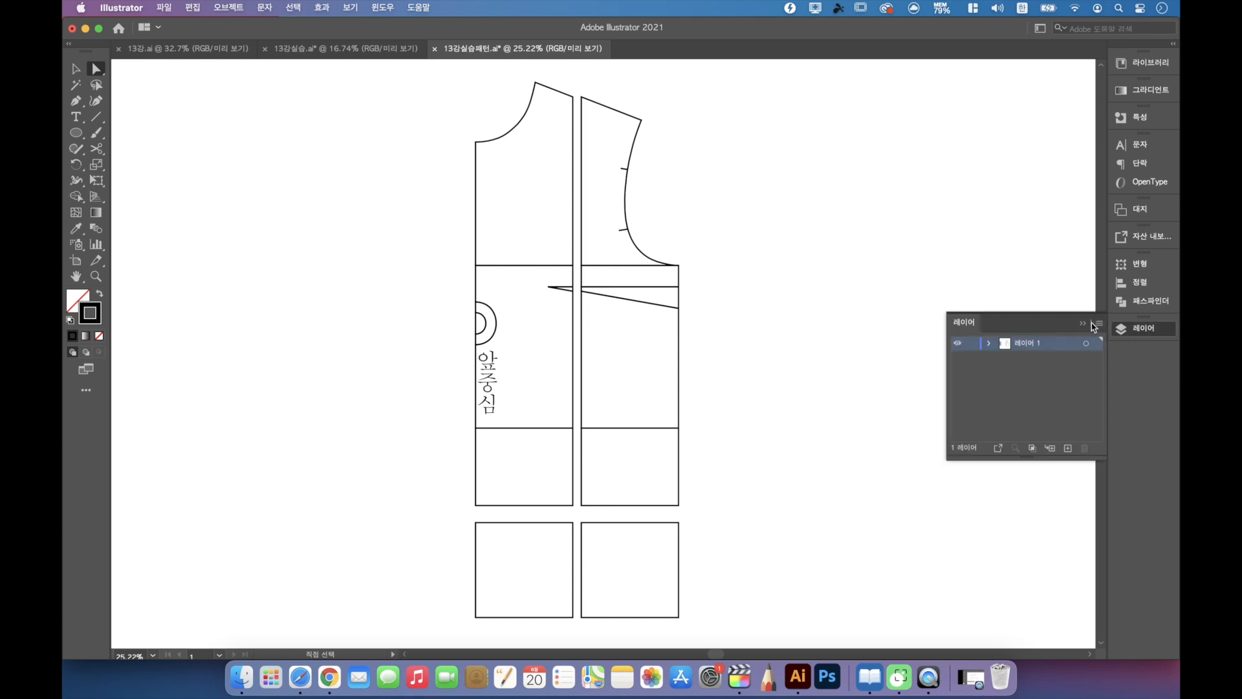
left_click(1068, 449)
left_click(972, 357)
Step: Set the stroke colour to red F40B0B for drawing with the Pen tool
key("p")
double_click(90, 313)
left_click(608, 263)
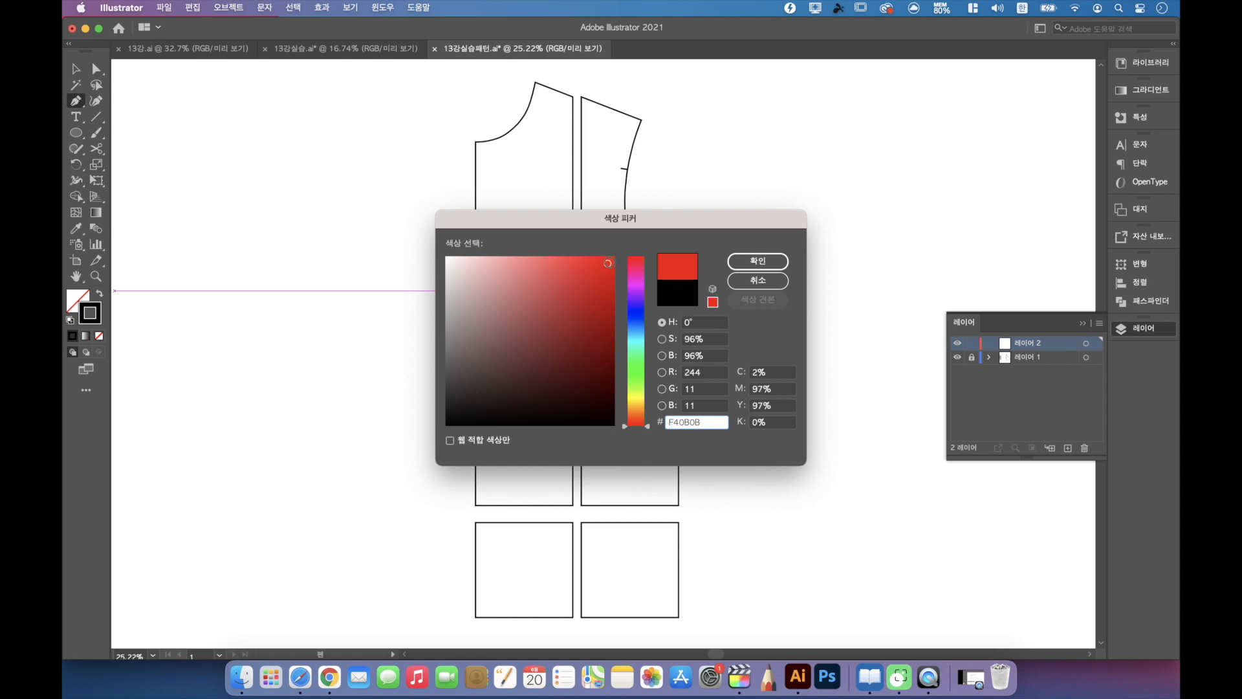
left_click(758, 261)
Step: Trace the neckline curve, the shoulder line across the gap and the armhole curve as one path with the Pen tool
left_click(476, 141)
left_click_drag(537, 83, 544, 129)
left_click(536, 189)
left_click(643, 227)
left_click(679, 372)
left_click_drag(652, 188, 696, 73)
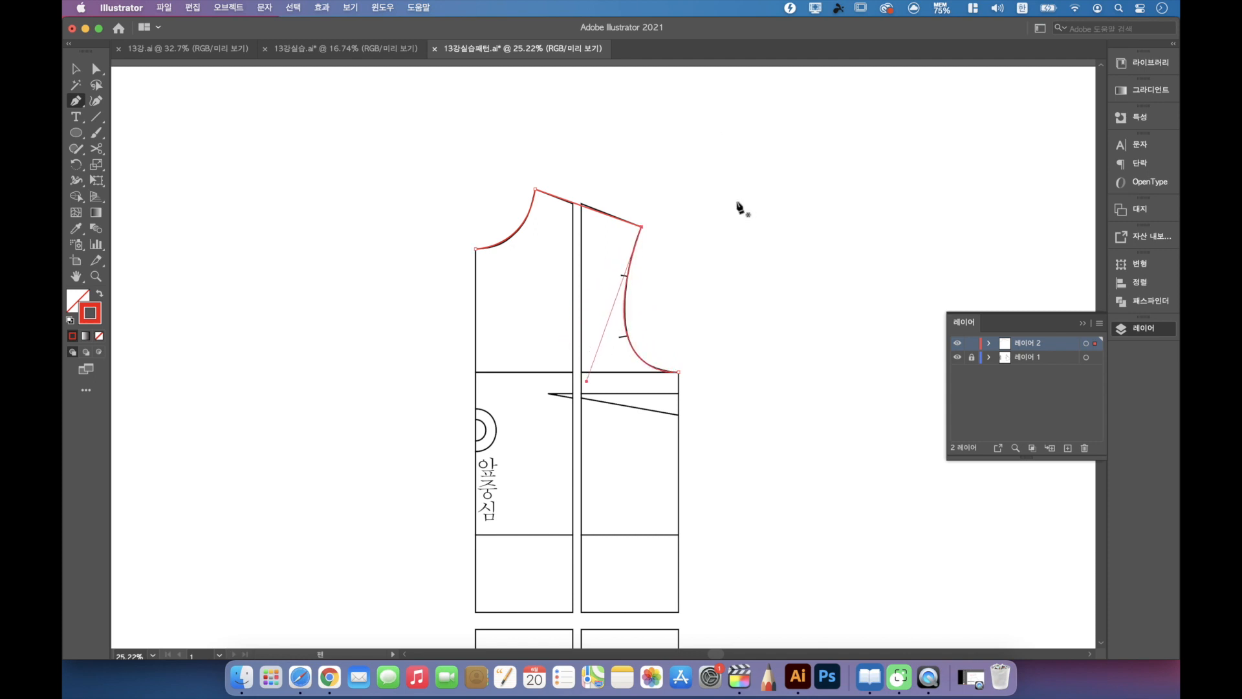
left_click(96, 68)
left_click(720, 448)
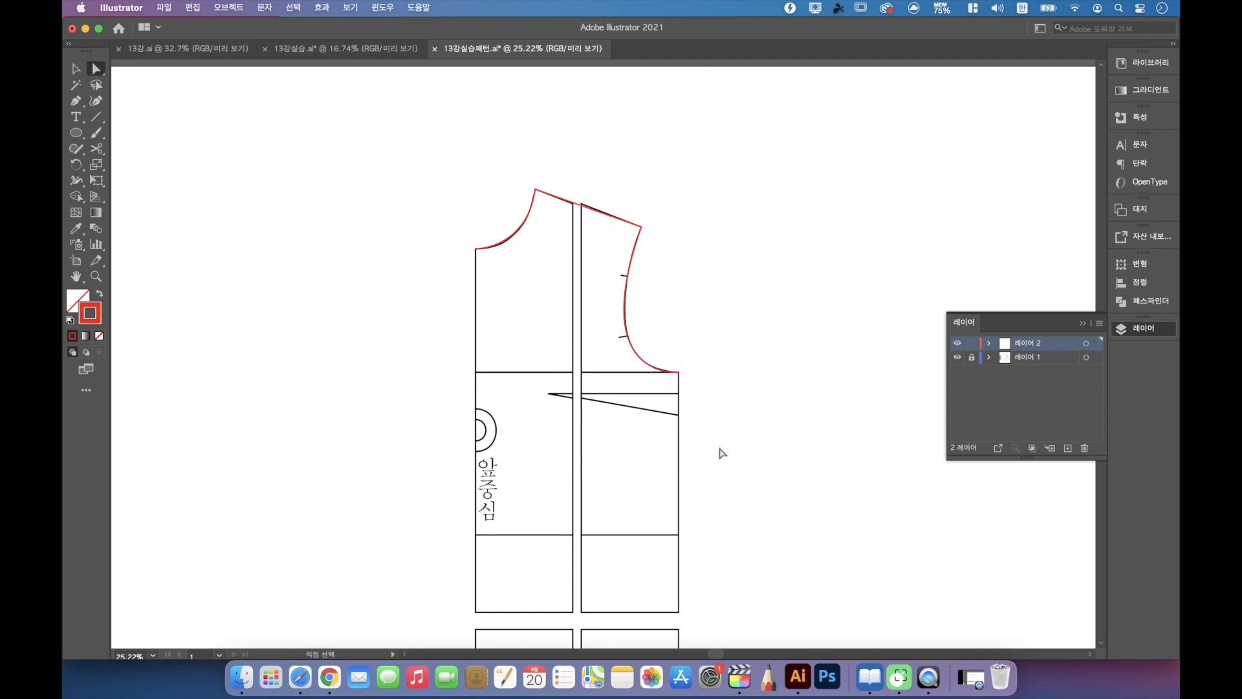
Step: Trace the centre front, hem and side seam as one straight-sided red path up to the underarm point
scroll(702, 556, "down", 4)
left_click(76, 101)
left_click(476, 134)
left_click(476, 608)
left_click(679, 608)
left_click(679, 257)
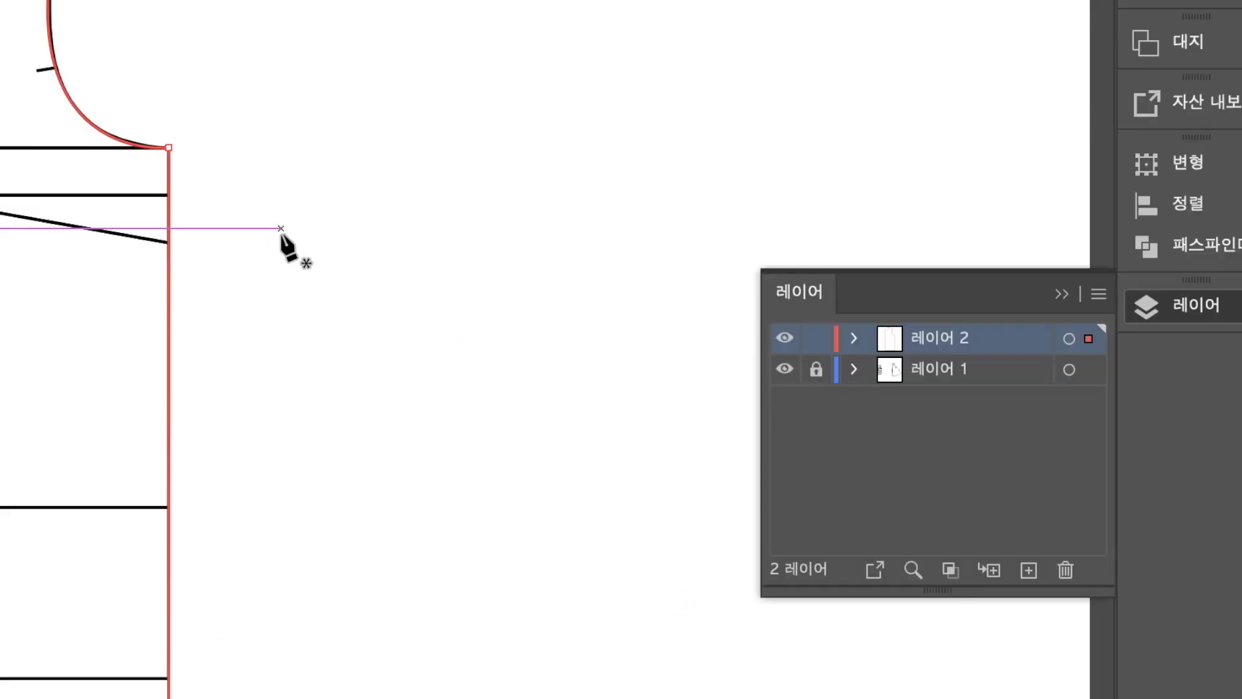
key("ctrl+z")
left_click(45, 454, "ctrl")
Step: Trace the bust line, waistline and bust dart of the spread bodice as separate red lines with the Pen tool
left_click_drag(0, 147, 169, 147)
left_click(475, 419)
left_click(169, 507)
left_click(491, 461, "super")
left_click(170, 195)
left_click(559, 278)
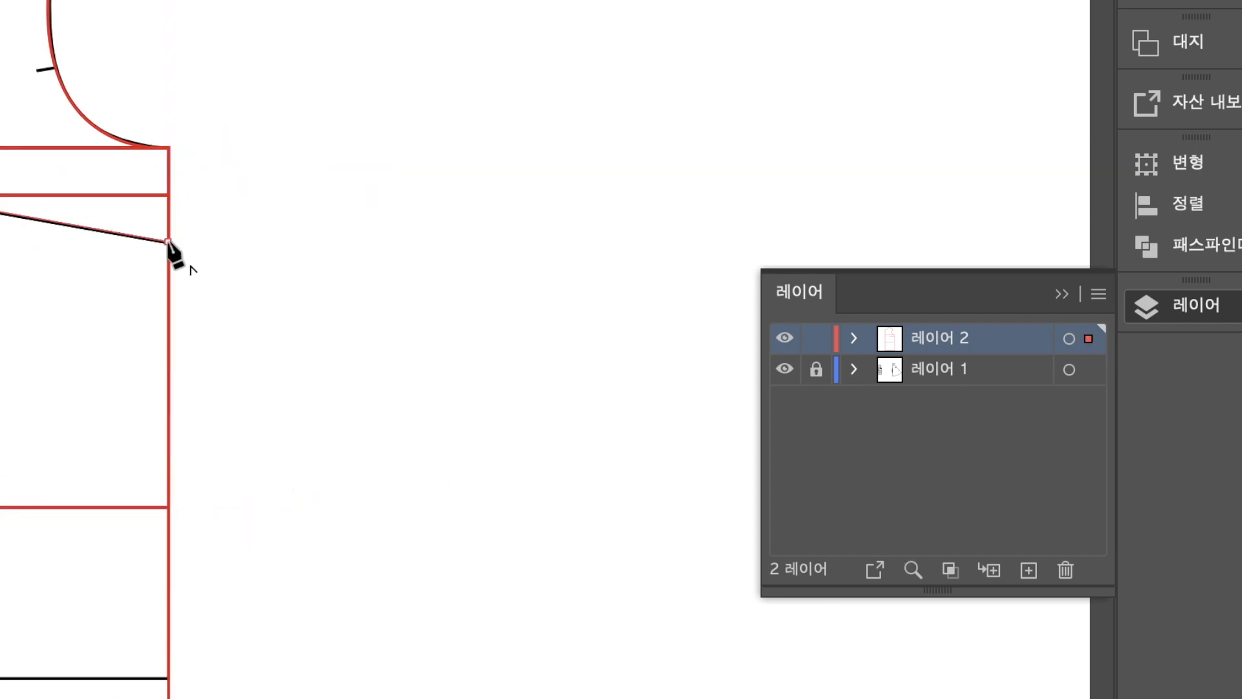
left_click(170, 242)
left_click(357, 239, "super")
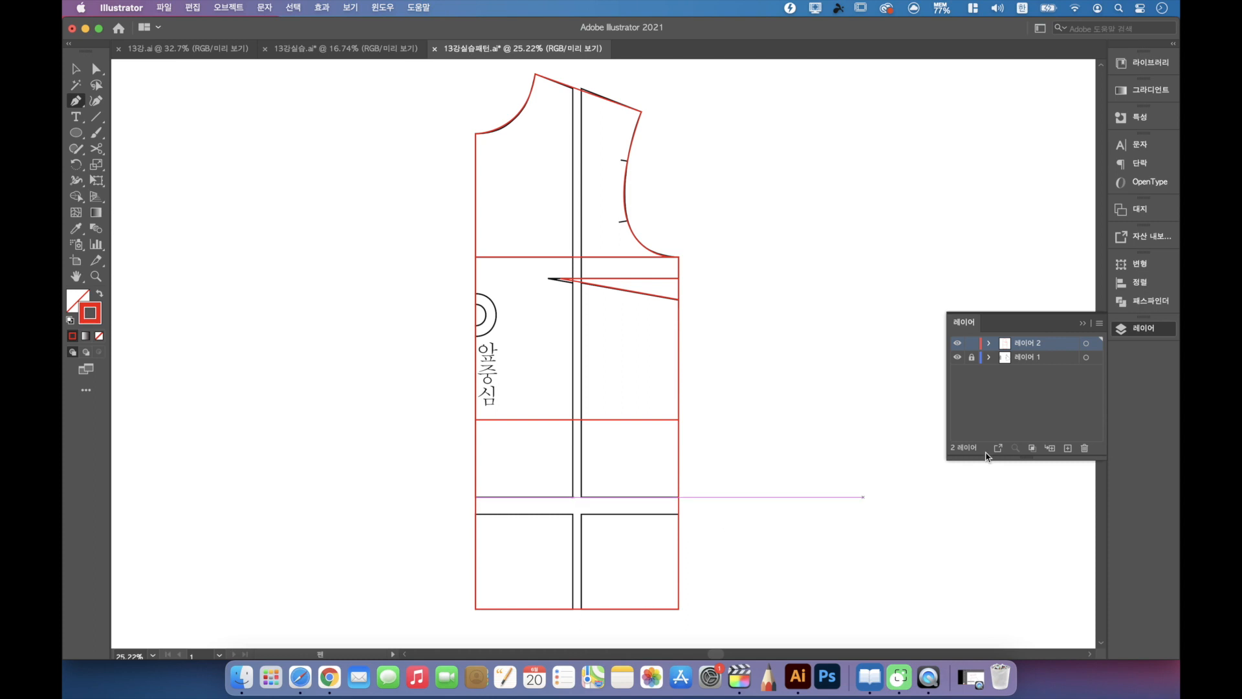
Step: Hide 레이어 1 and rename the tracing layer 어깨기장+
left_click(958, 357)
double_click(1029, 343)
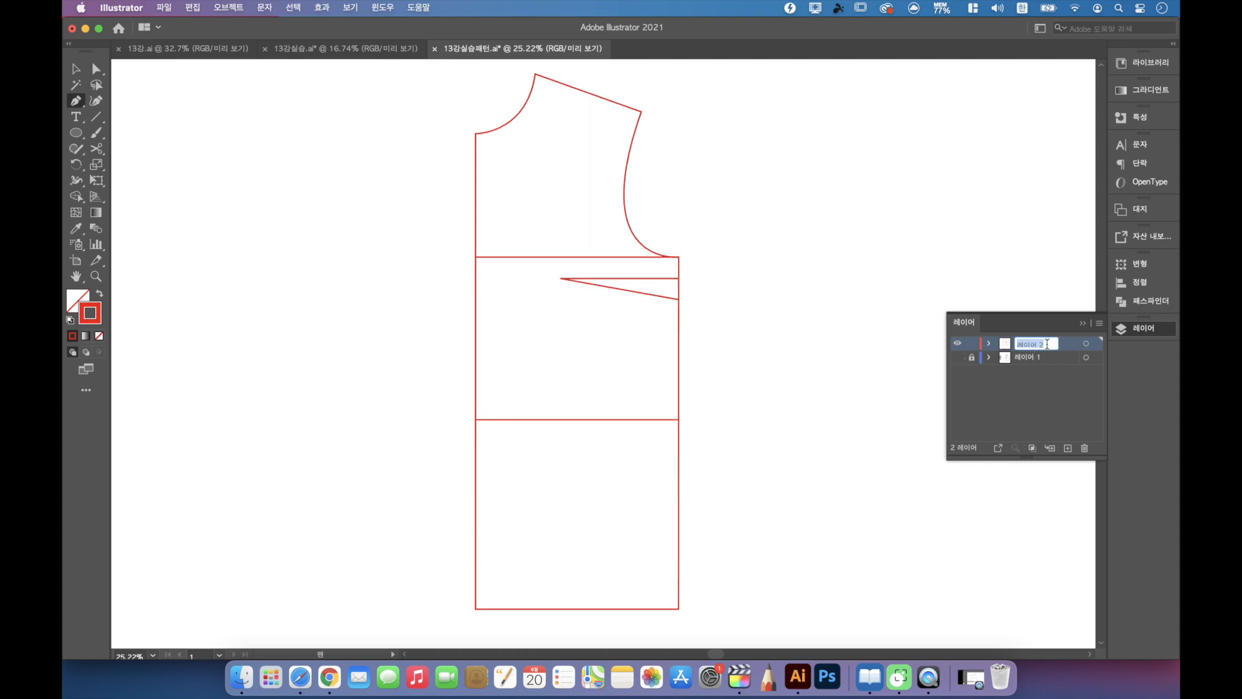
type("어께")
key("Return")
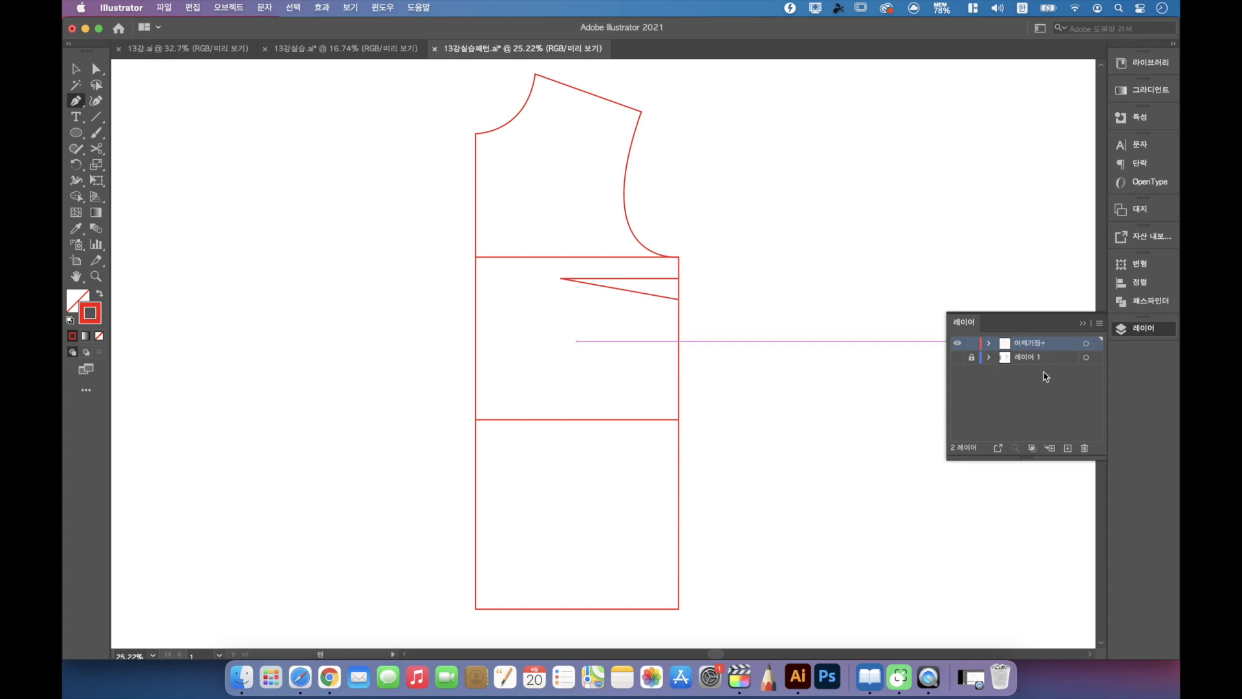
Step: Compare the spread bodice pieces with the traced outline by toggling the visibility of the two layers
left_click(958, 357)
left_click(958, 343)
left_click(958, 343)
left_click(957, 357)
left_click(959, 358)
Step: Undo the tracing and all cutting and spreading edits of the bodice, back to the undivided pattern with its cutting lines
key("super+z")
key("super+z")
key("super+z")
key("super+z")
key("super+z")
key("super+z")
key("super+z")
key("super+z")
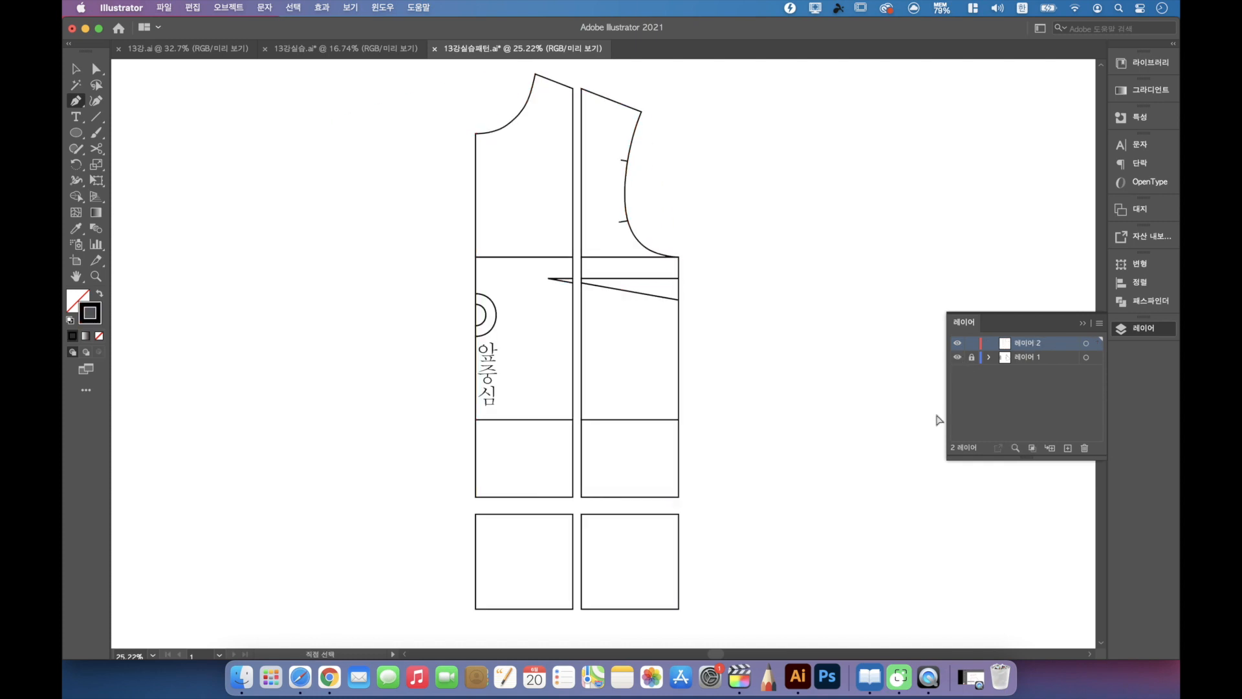
key("super+z")
key("super+z")
key("super+z")
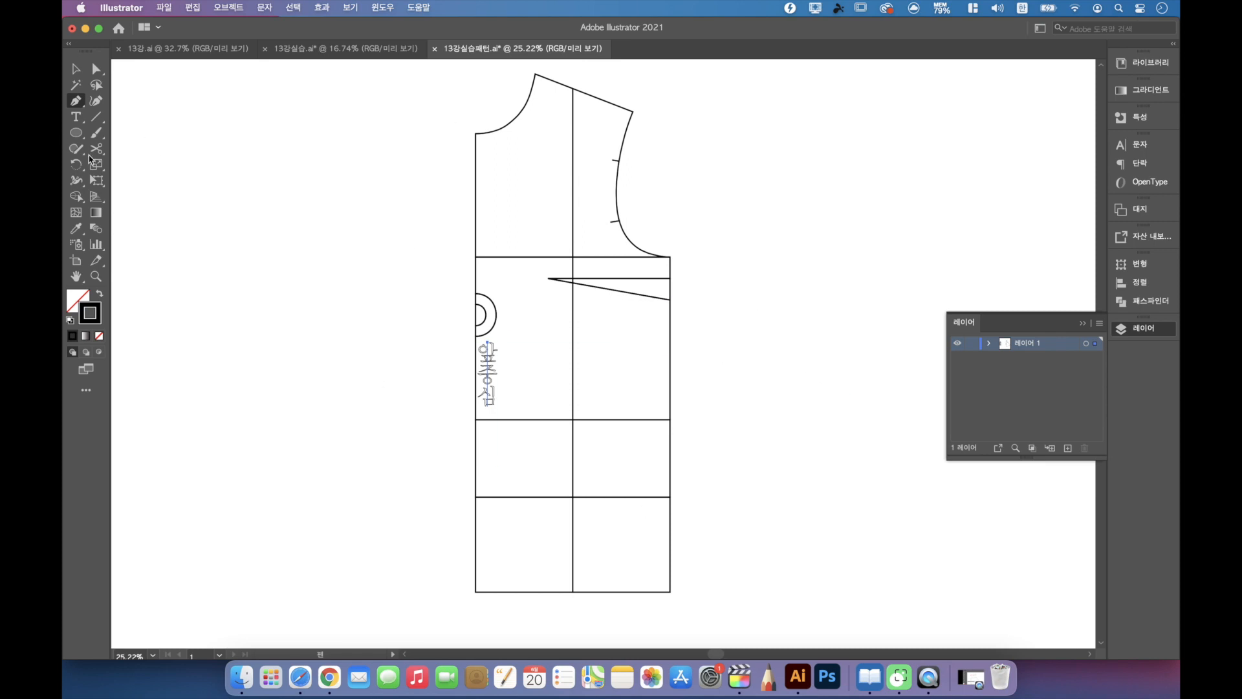
key("super+z")
key("super+z")
key("super+z")
key("super+z")
key("super+z")
key("super+z")
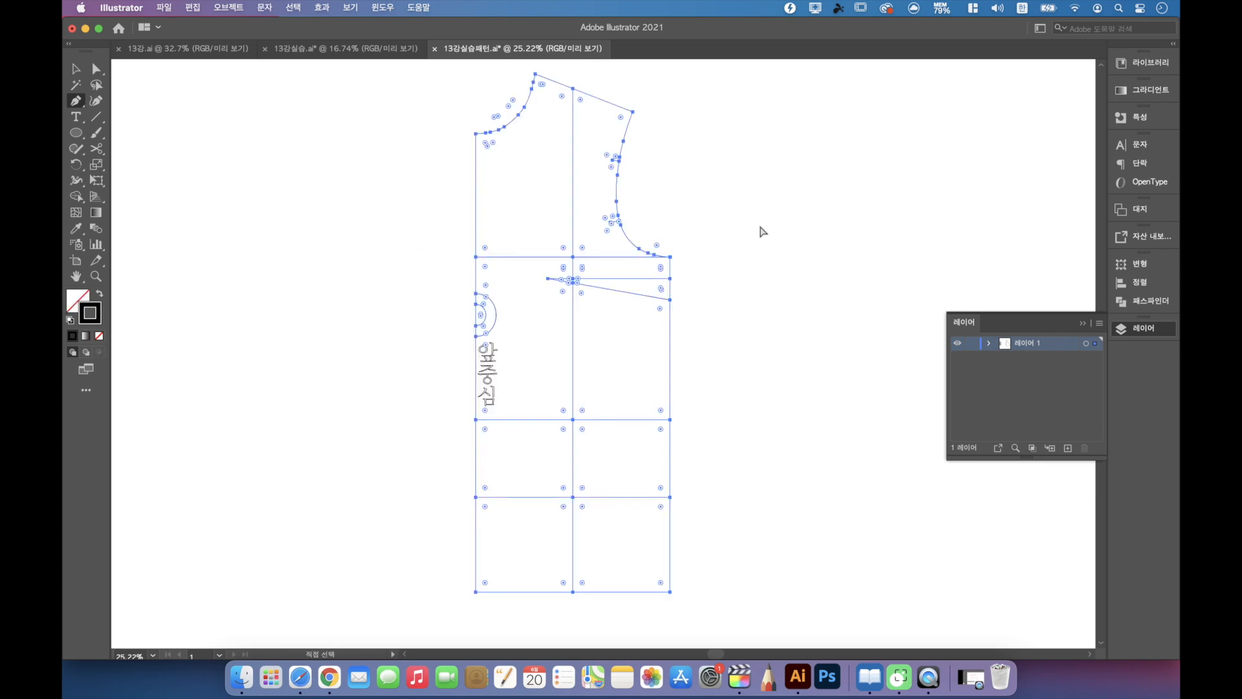
key("super+z")
key("super+z")
key("super+z")
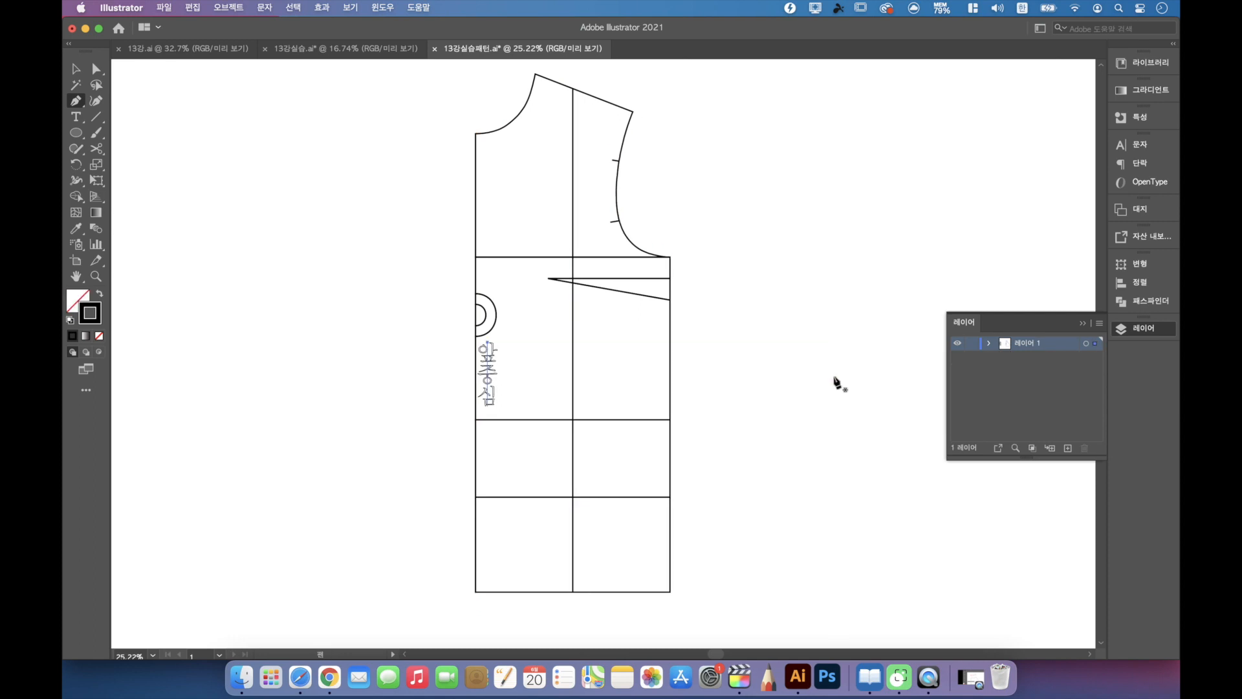
key("ctrl+a")
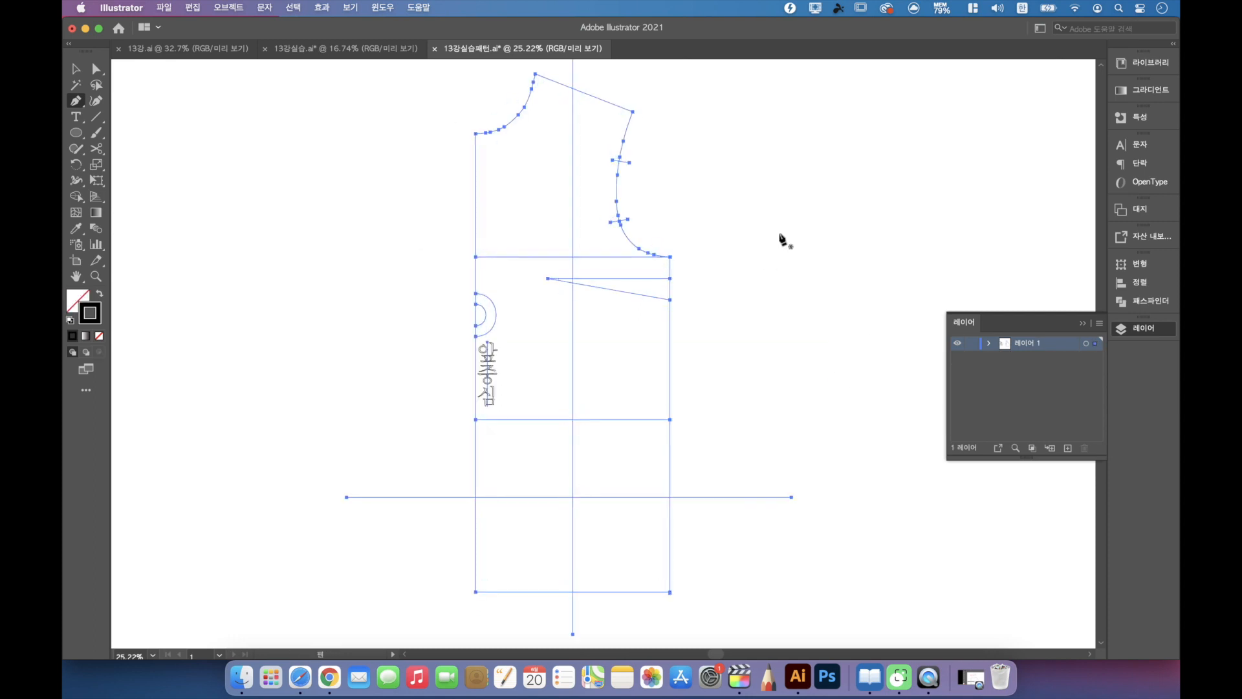
left_click(860, 304)
Step: Draw a vertical cutting line with the Pen tool through the waistband and skirt, close to the centre front
key("super+0")
left_click(1124, 328)
left_click_drag(399, 593, 812, 104)
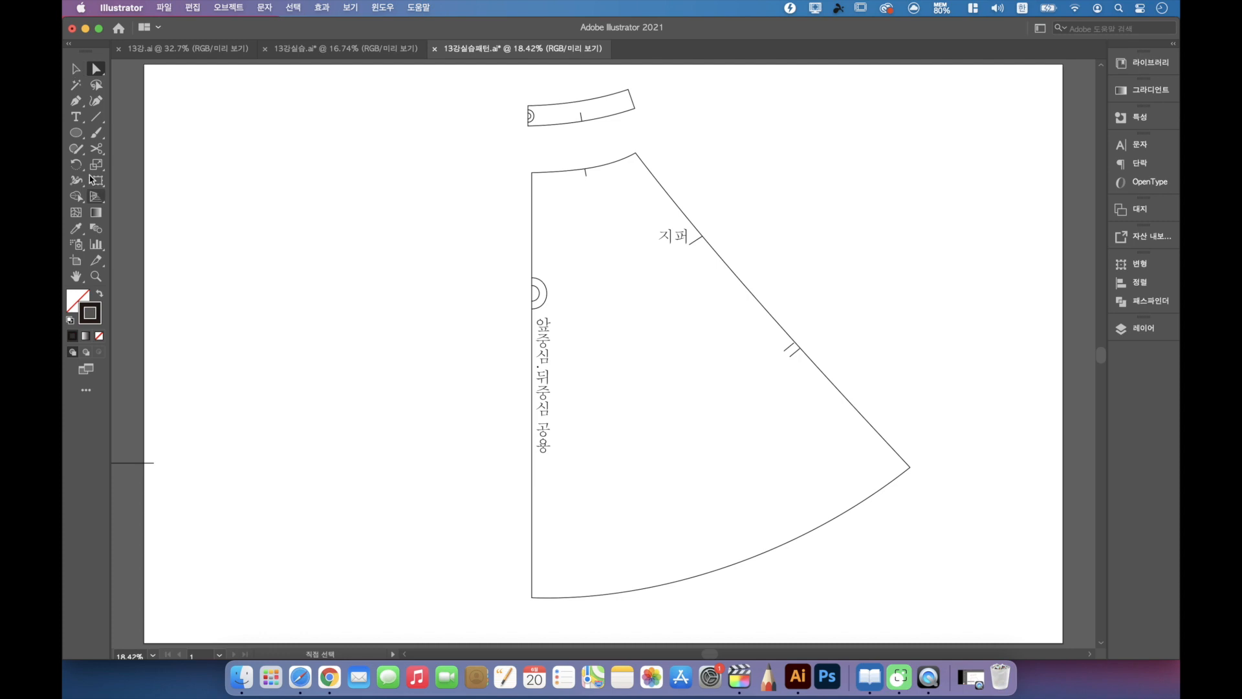
left_click(76, 100)
left_click(557, 82)
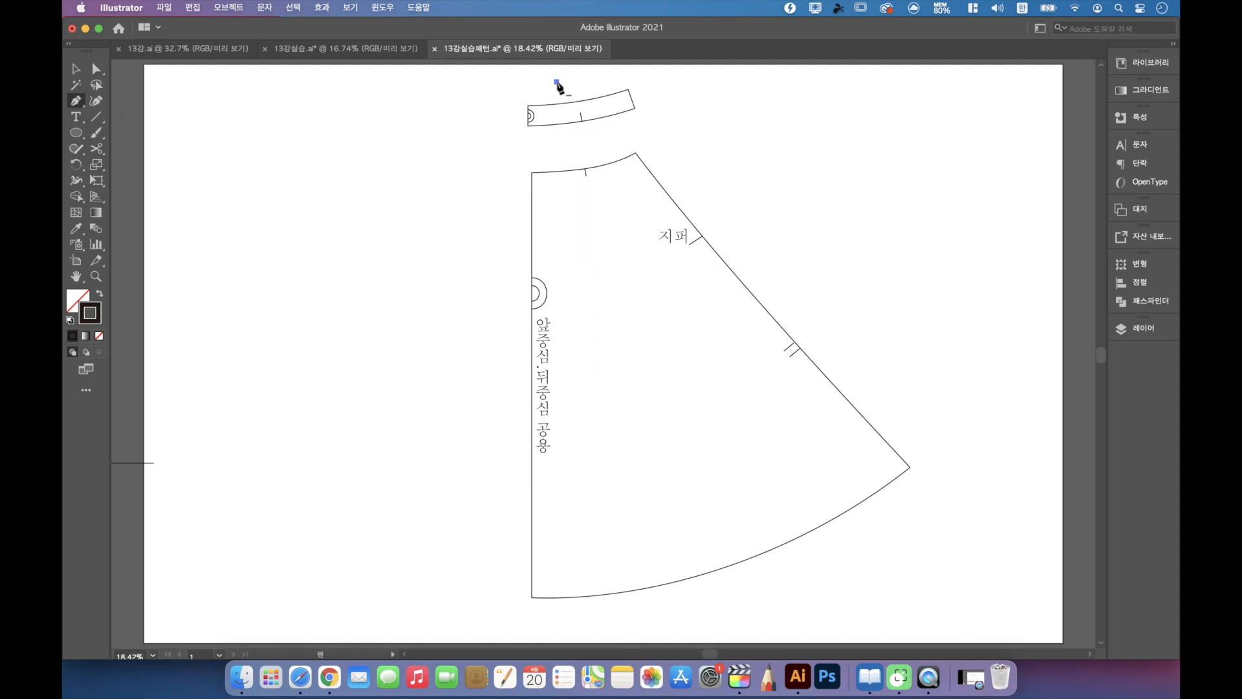
left_click(591, 627, "shift")
left_click(668, 416, "super")
Step: Draw a horizontal cutting line across the lower part of the skirt, extending past both side edges
left_click(460, 464)
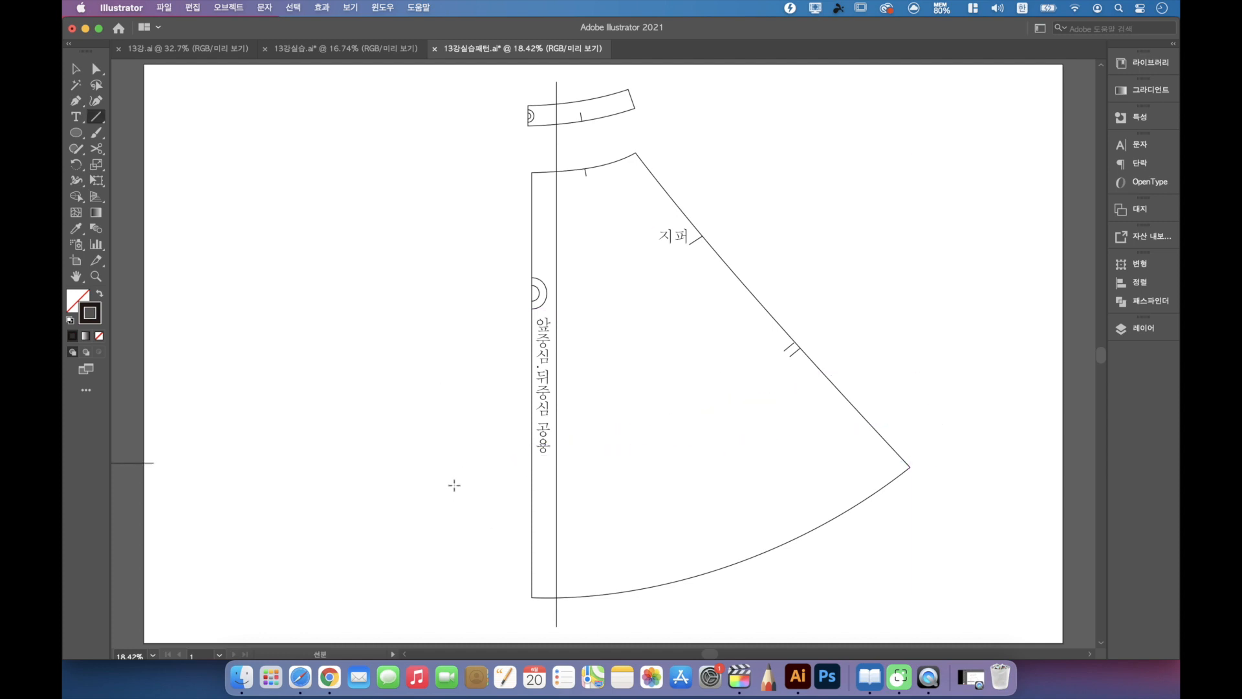
key("p")
left_click(493, 446)
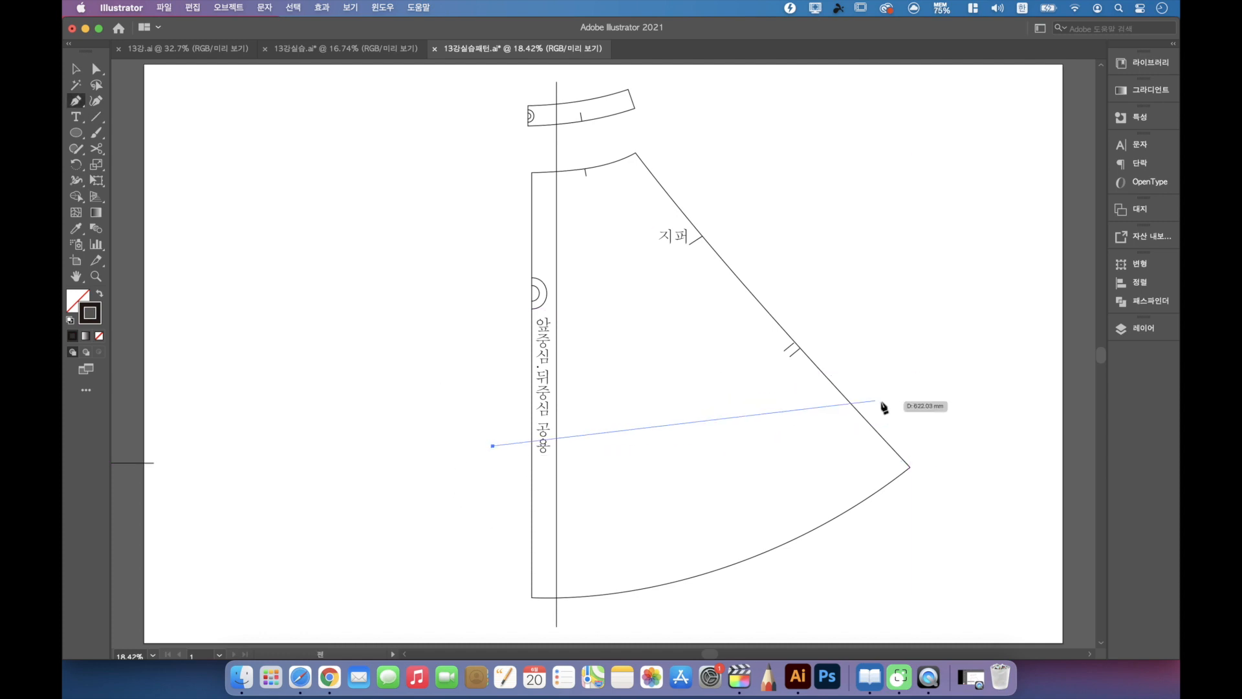
left_click(972, 446, "shift")
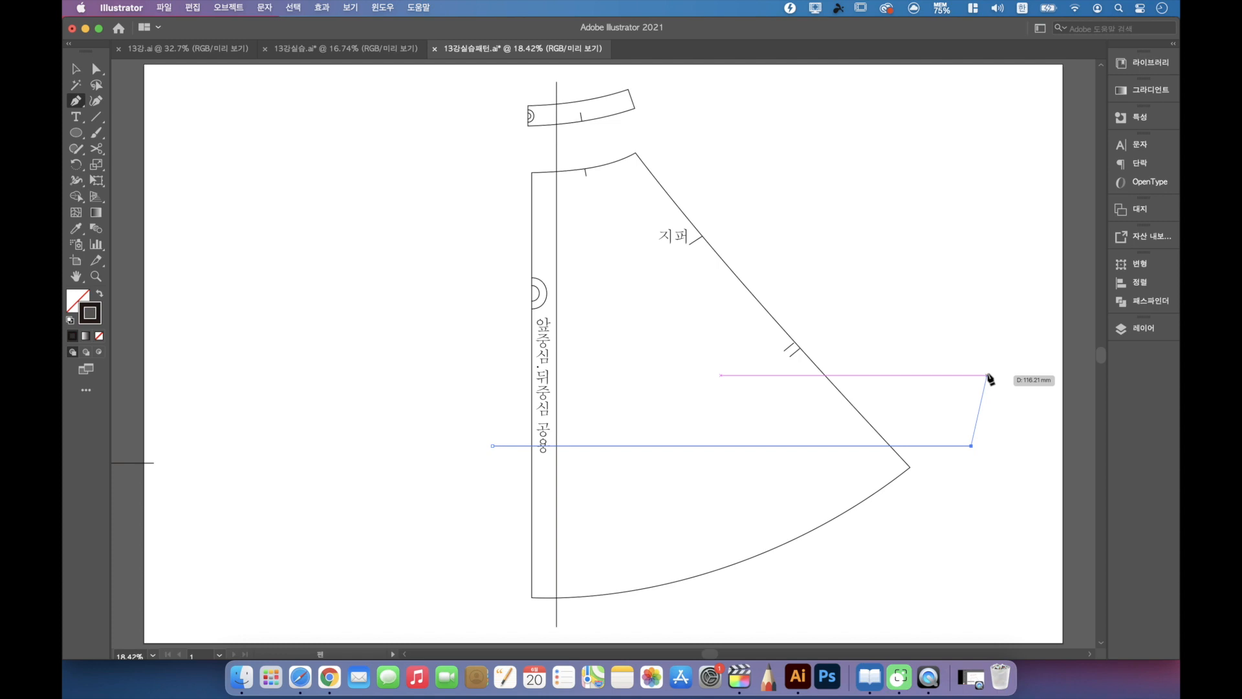
left_click(988, 378, "super")
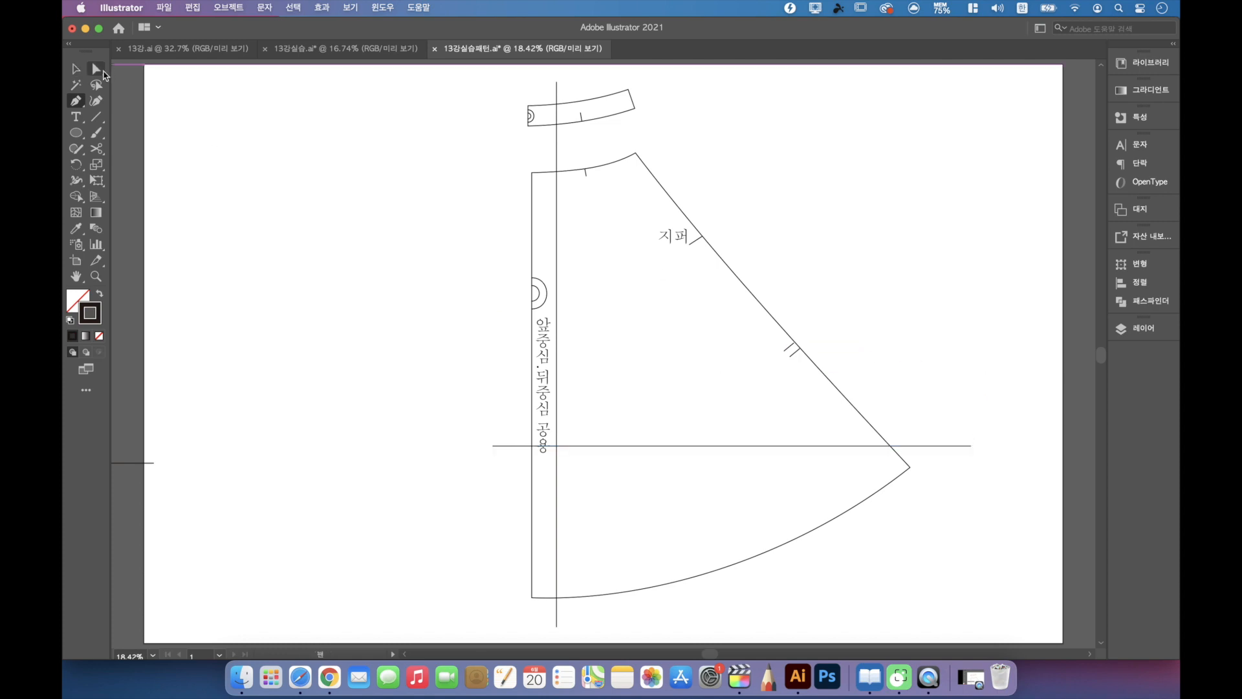
Step: Select the waistband, skirt and cutting lines and split them with Pathfinder Divide
key("a")
left_click_drag(436, 633, 1007, 149)
left_click(962, 218)
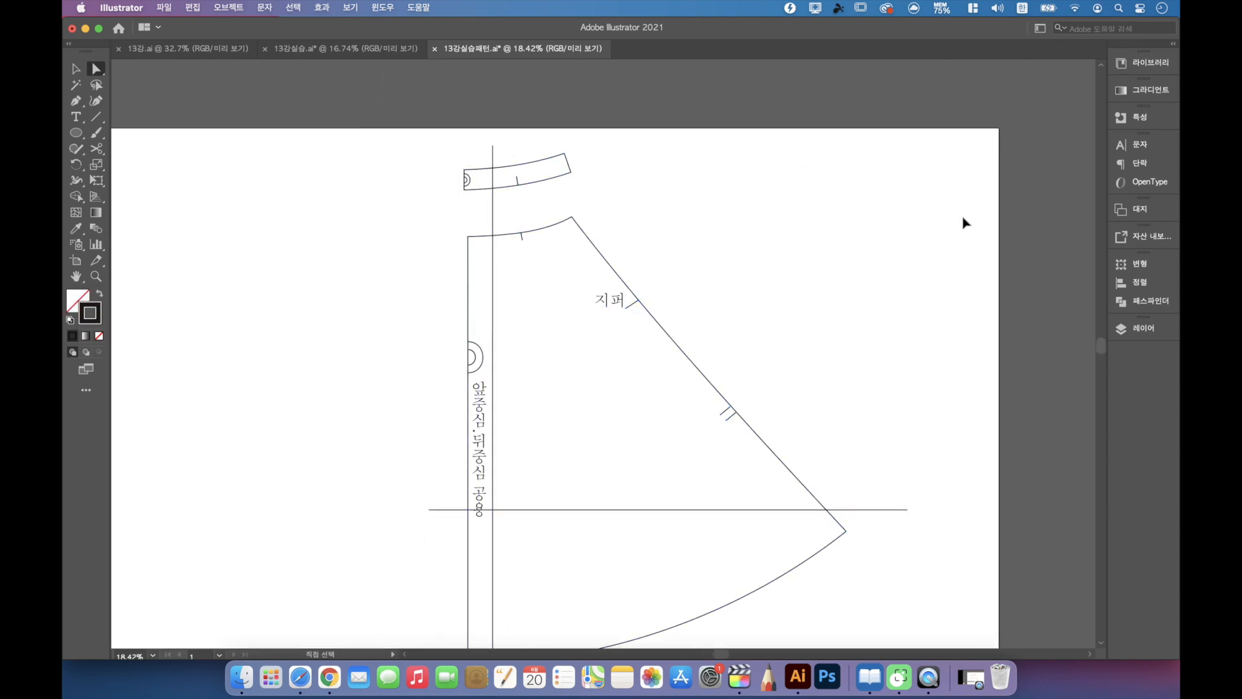
key("super+0")
mouse_move(557, 502)
left_mouse_down()
mouse_move(956, 100)
mouse_move(1040, 81)
mouse_move(975, 77)
mouse_move(978, 140)
left_mouse_up()
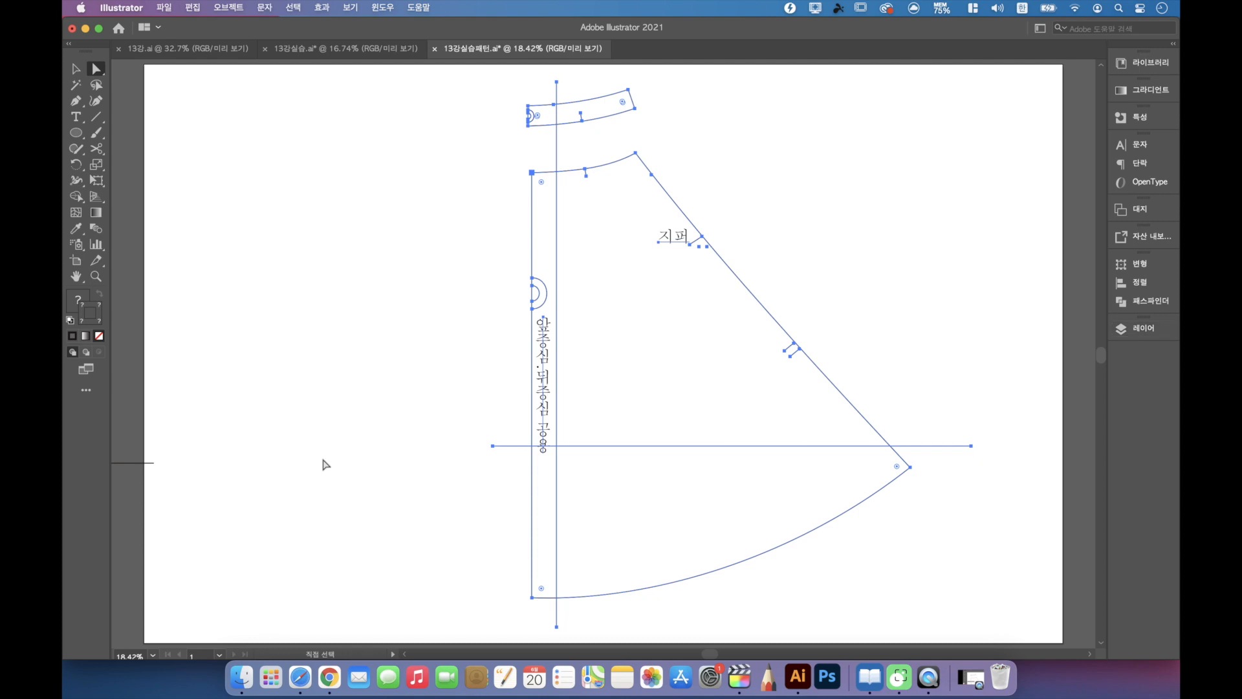
left_click(1150, 301)
left_click(963, 330)
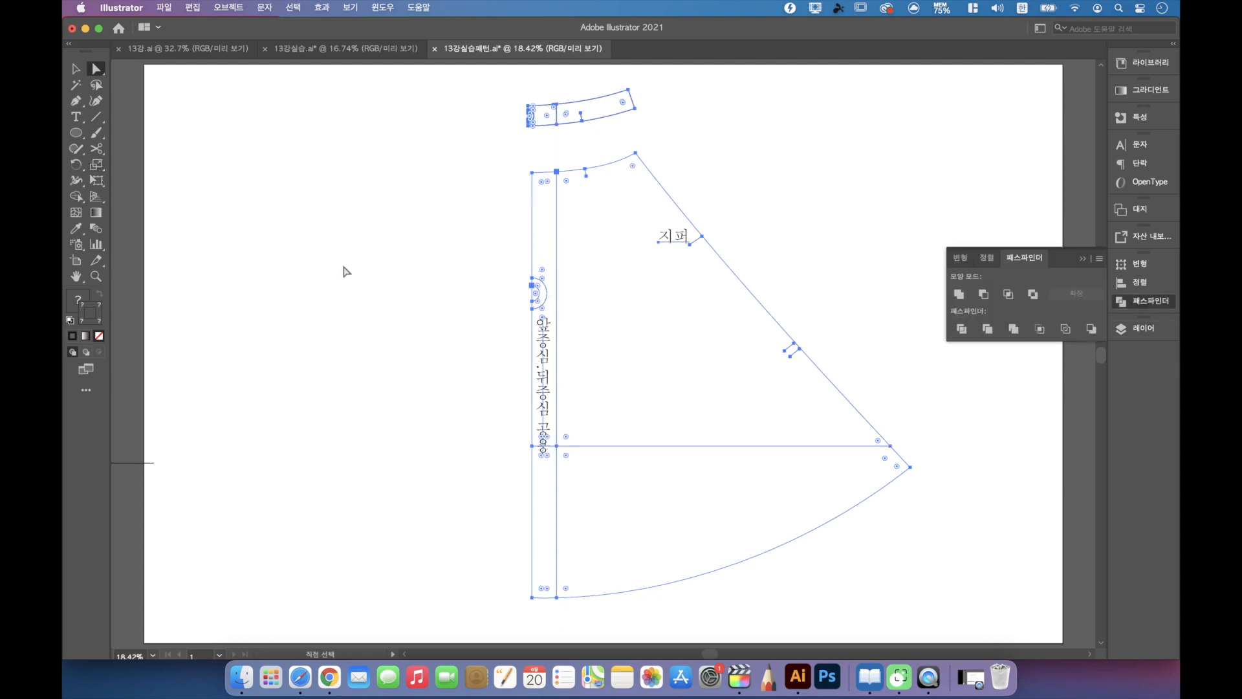
Step: Give the divided skirt and waistband pieces a black stroke with no fill
left_click(71, 321)
left_click(74, 299)
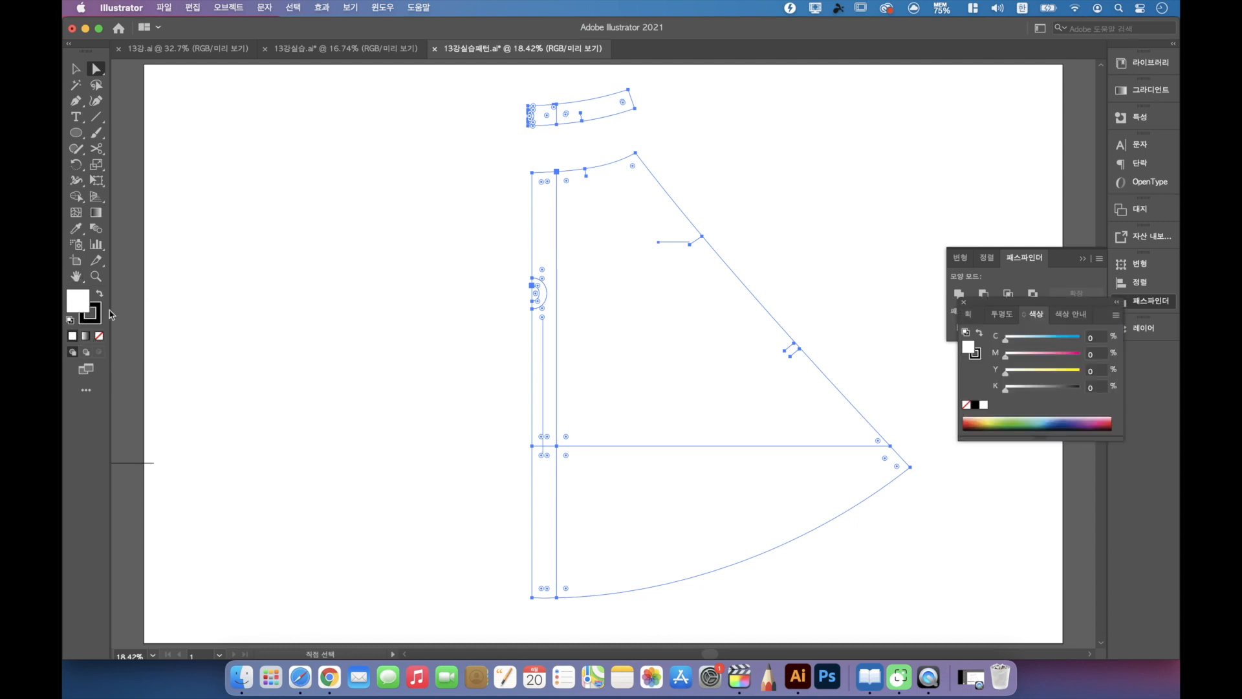
left_click(101, 337)
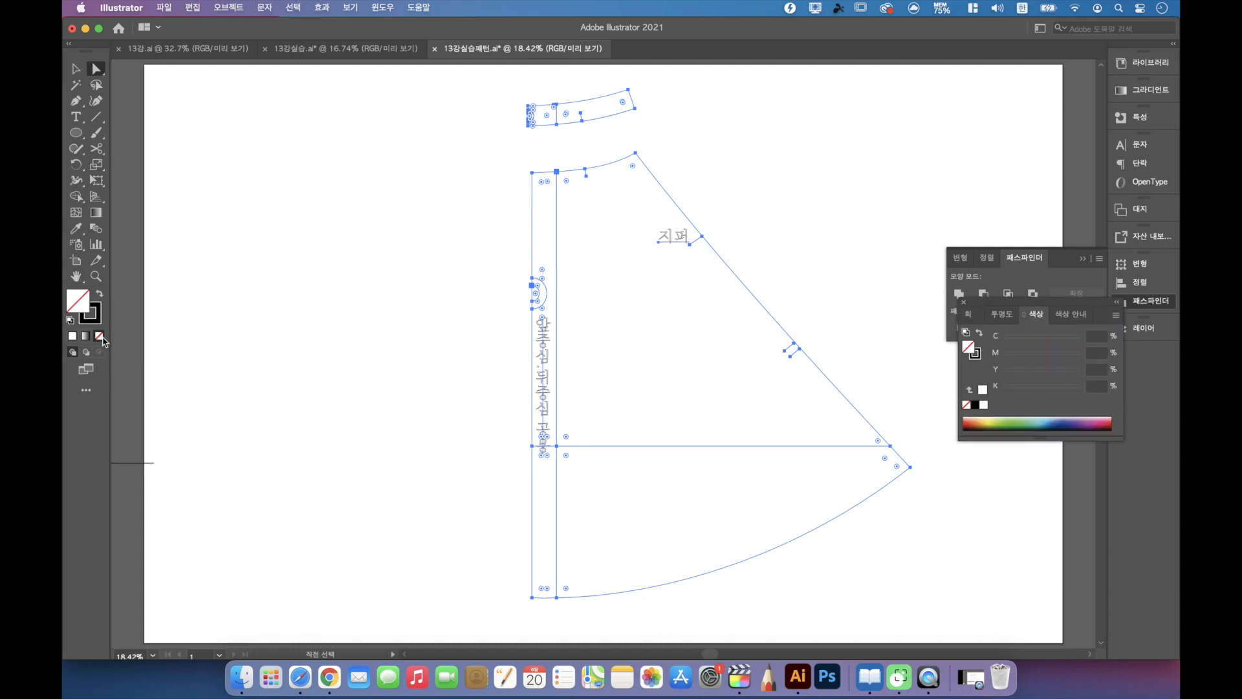
left_click(873, 201)
Step: Set the stroke weight of all waistband and skirt artwork to 4 pt
left_click_drag(486, 620, 973, 83)
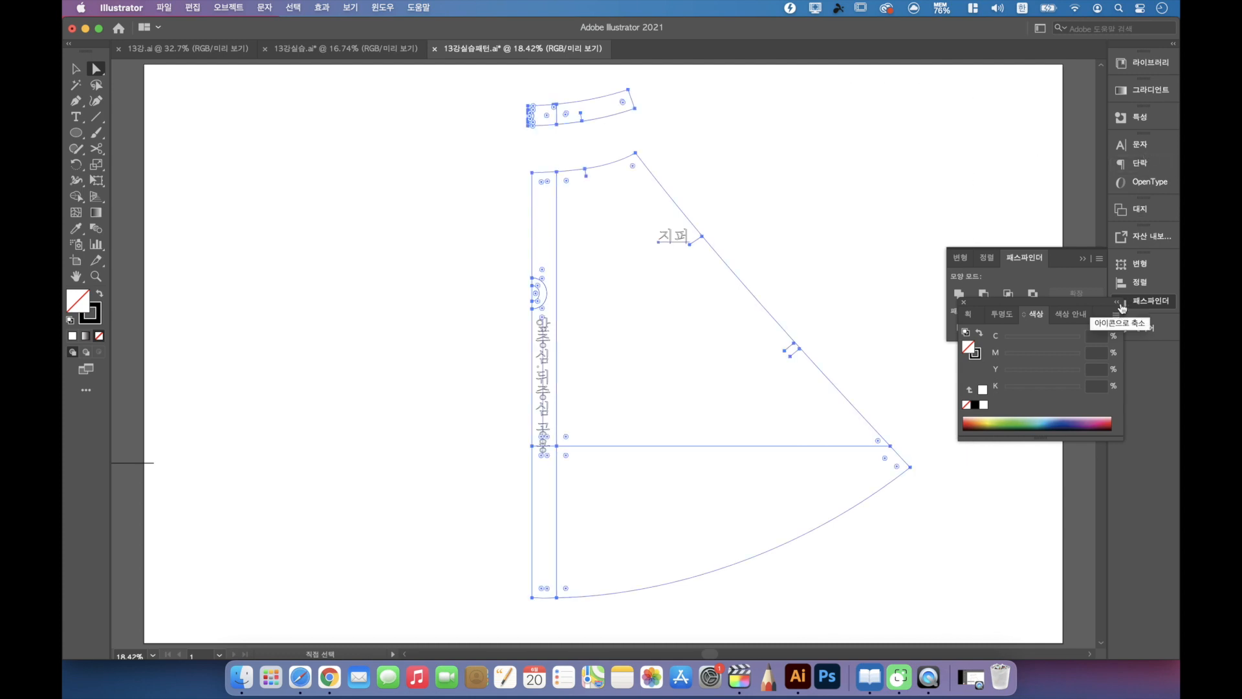
left_click(394, 8)
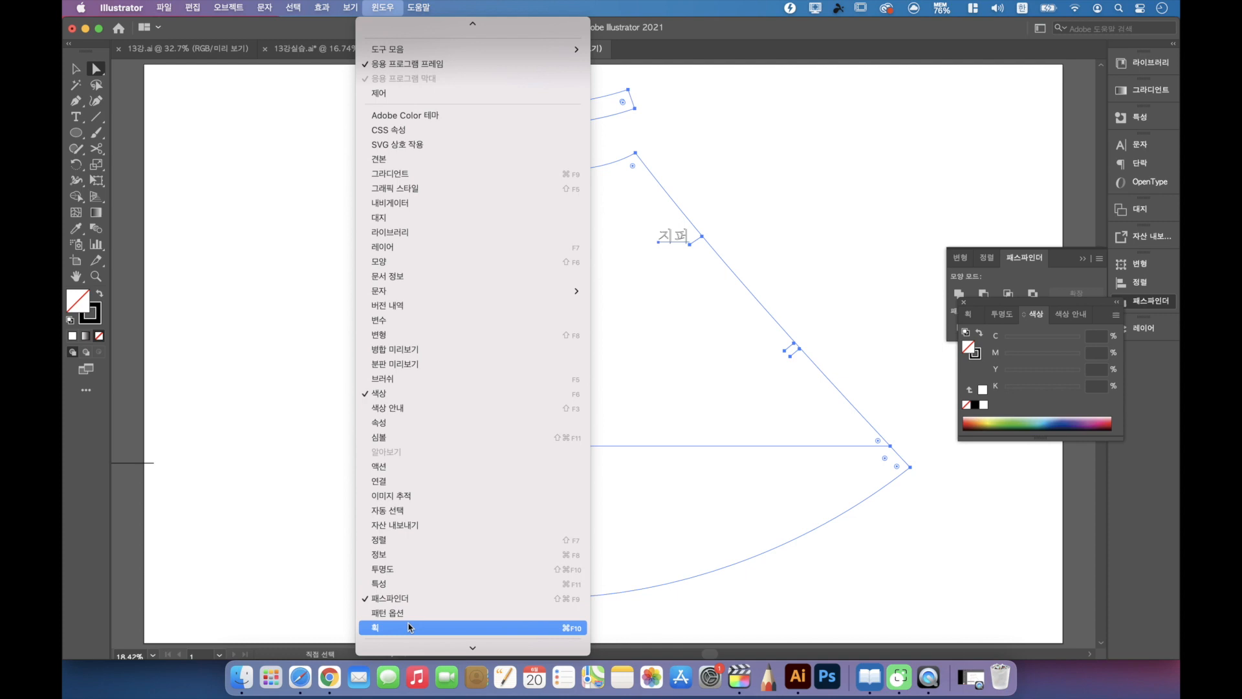
left_click(414, 627)
left_click(1055, 336)
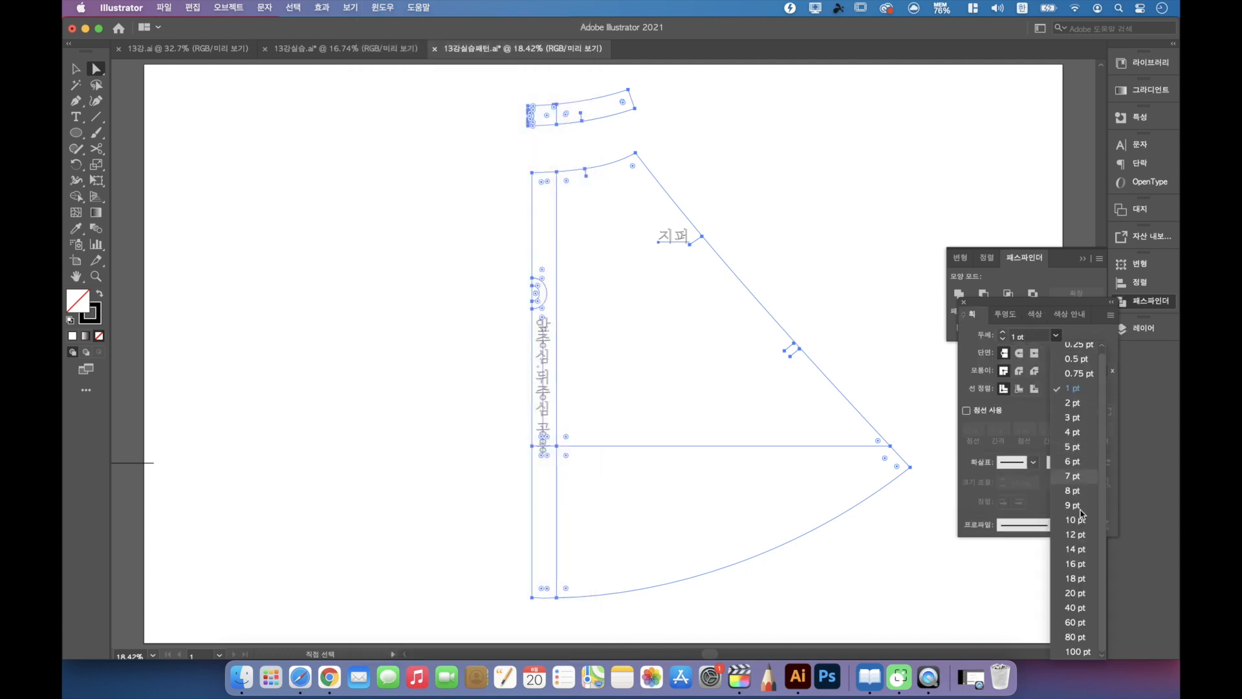
left_click(1074, 438)
left_click(843, 173)
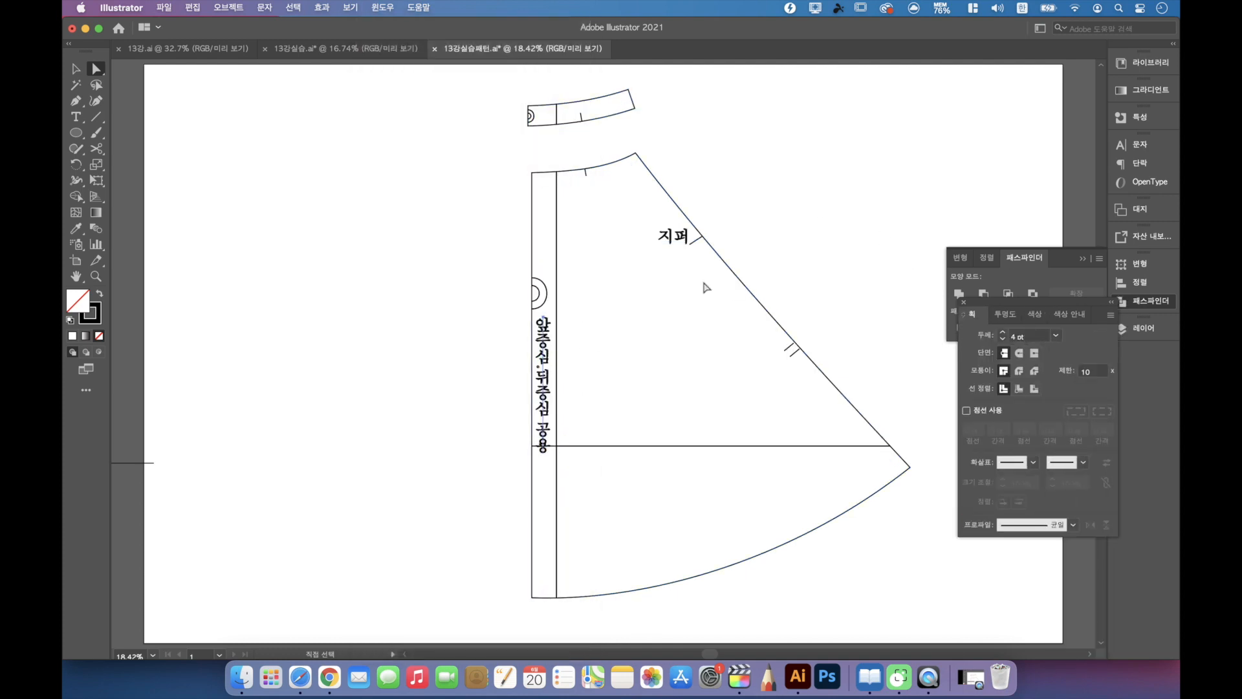
Step: Give the 지퍼 and 앞중심.뒤중심 공용 text labels a black fill with no stroke
left_click(685, 237)
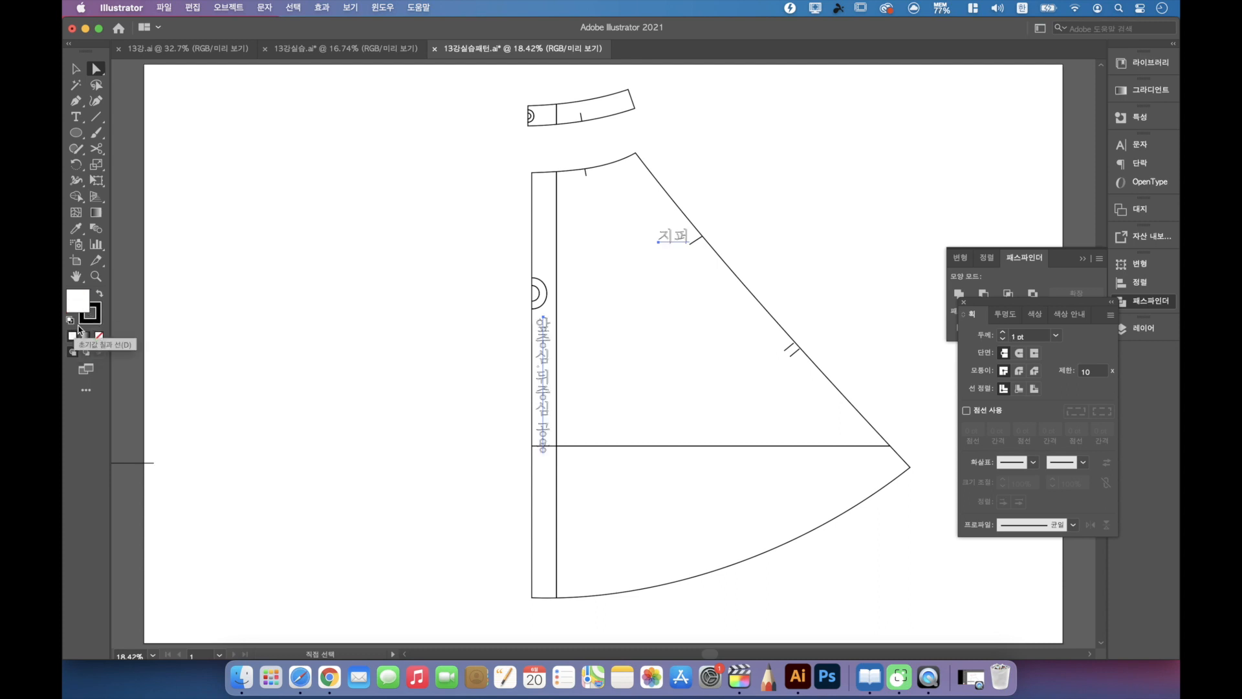
left_click(73, 335)
left_click(85, 292)
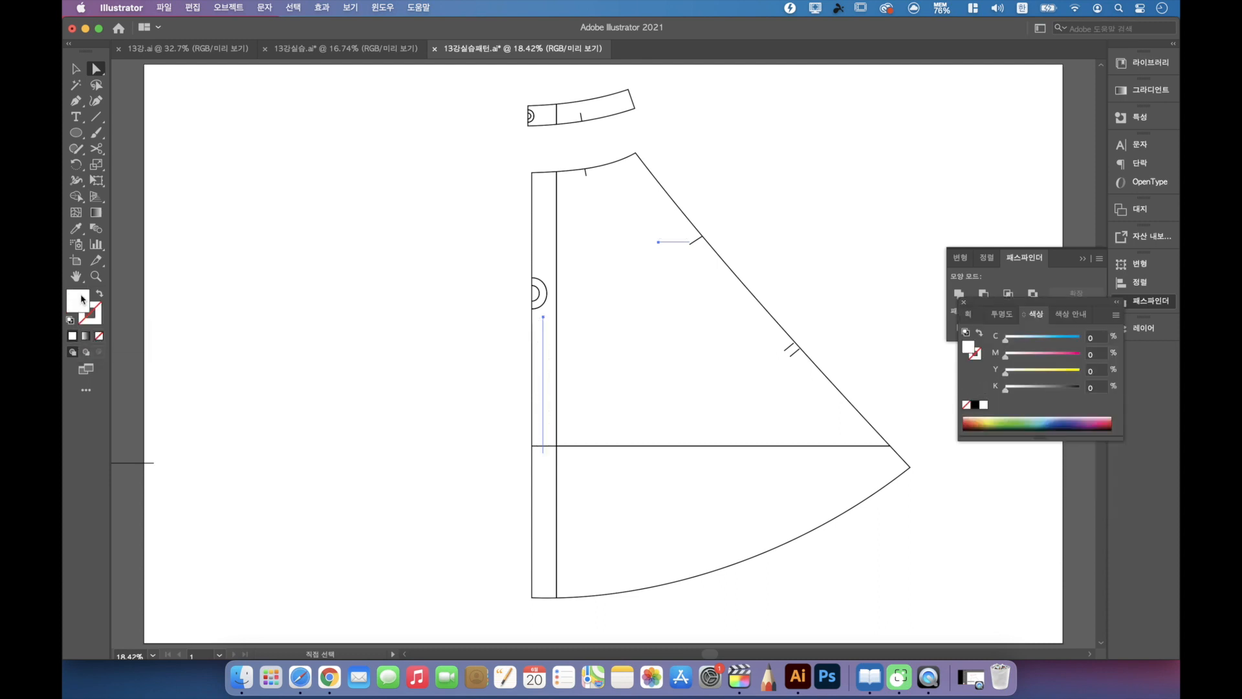
left_click(978, 405)
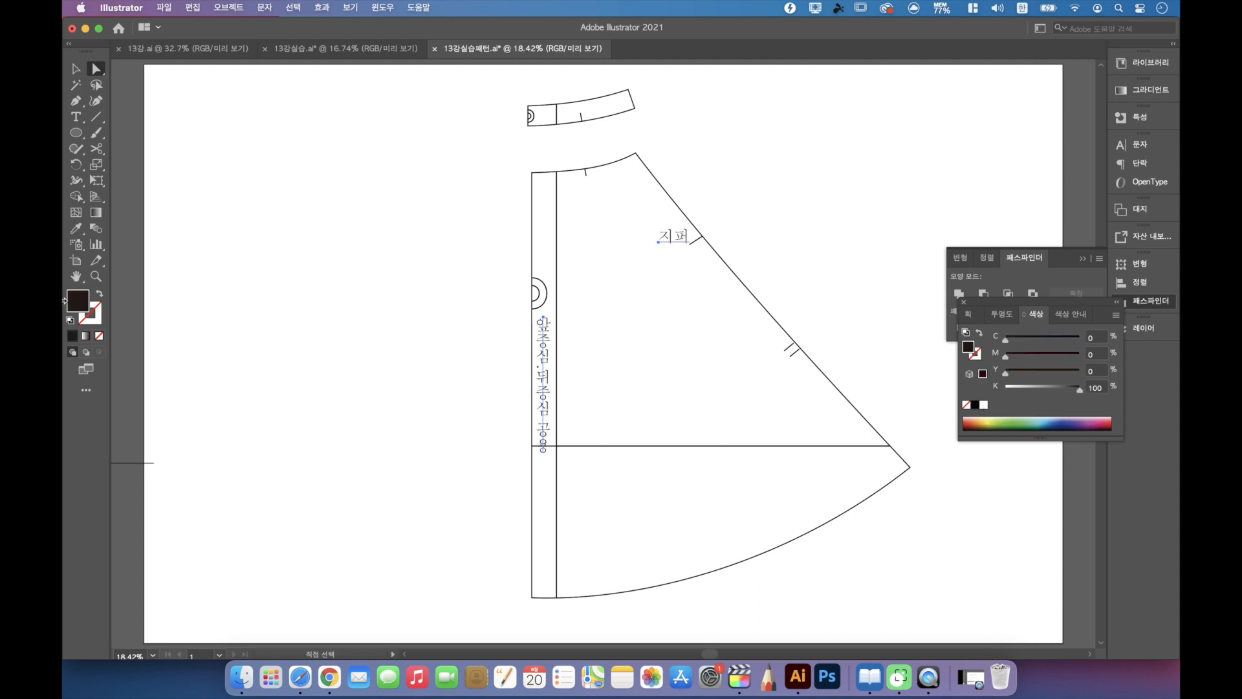
left_click(681, 485)
Step: Duplicate 레이어 1 and lock and hide the original layer
left_click_drag(446, 612, 952, 465)
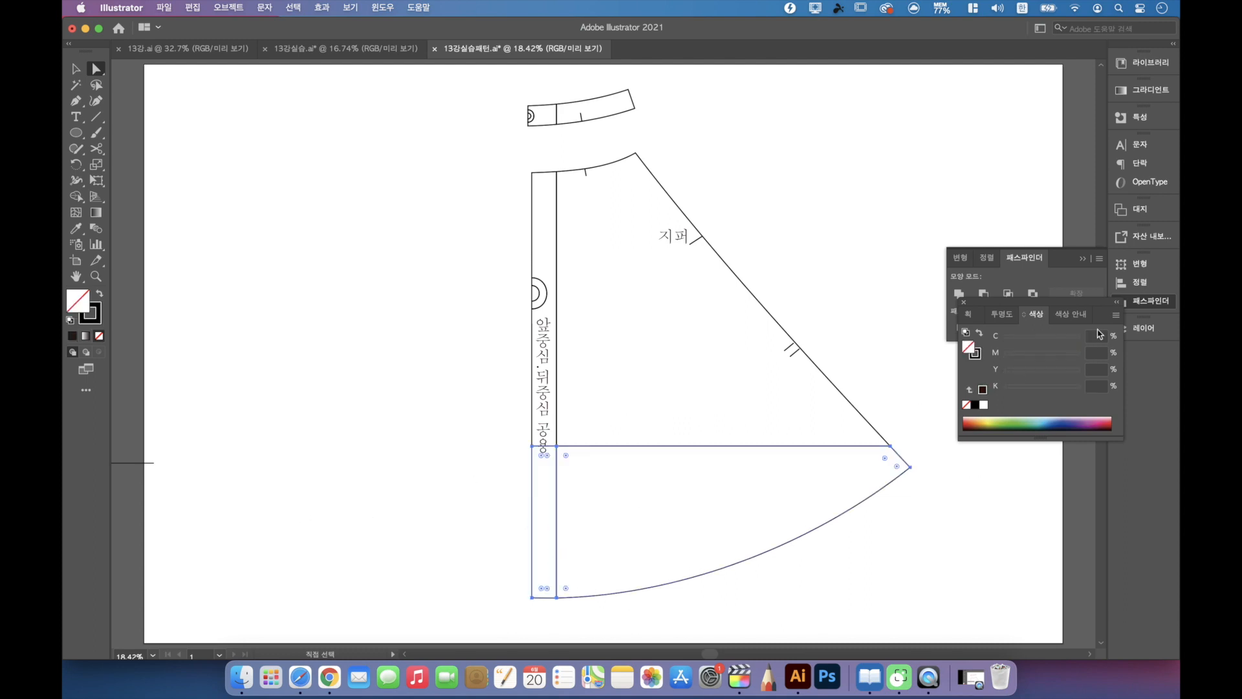
left_click(963, 303)
left_click(1150, 327)
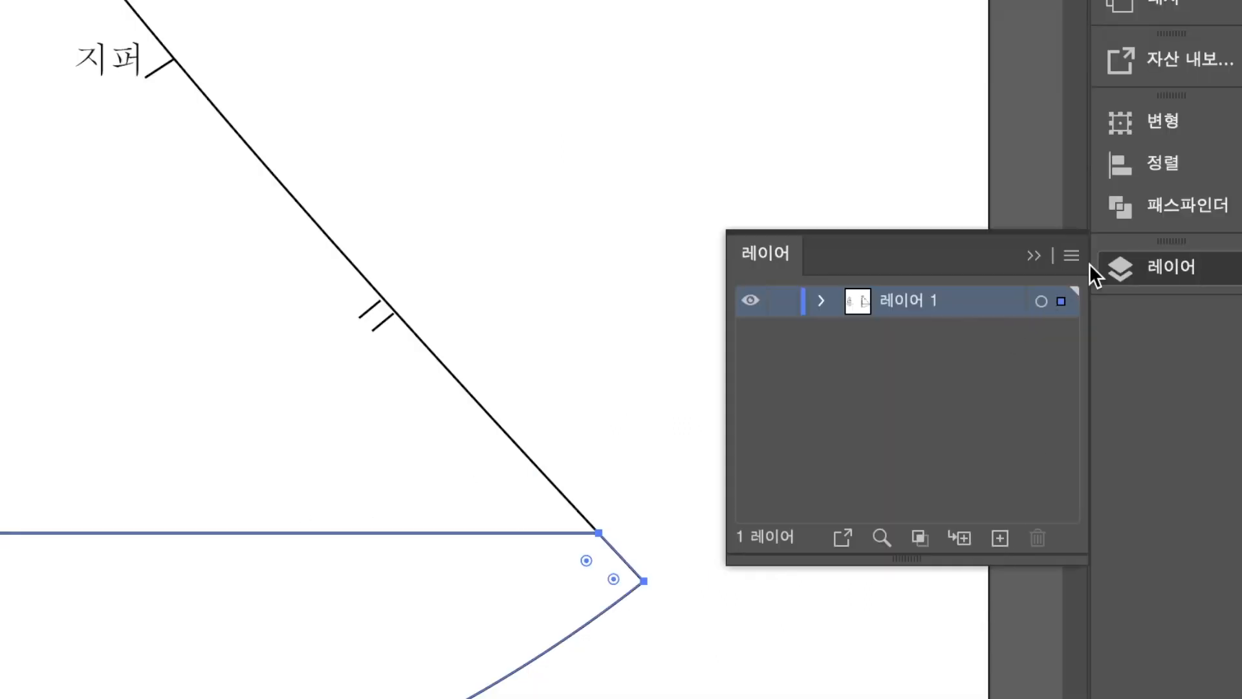
left_click(1071, 255)
left_click(937, 254)
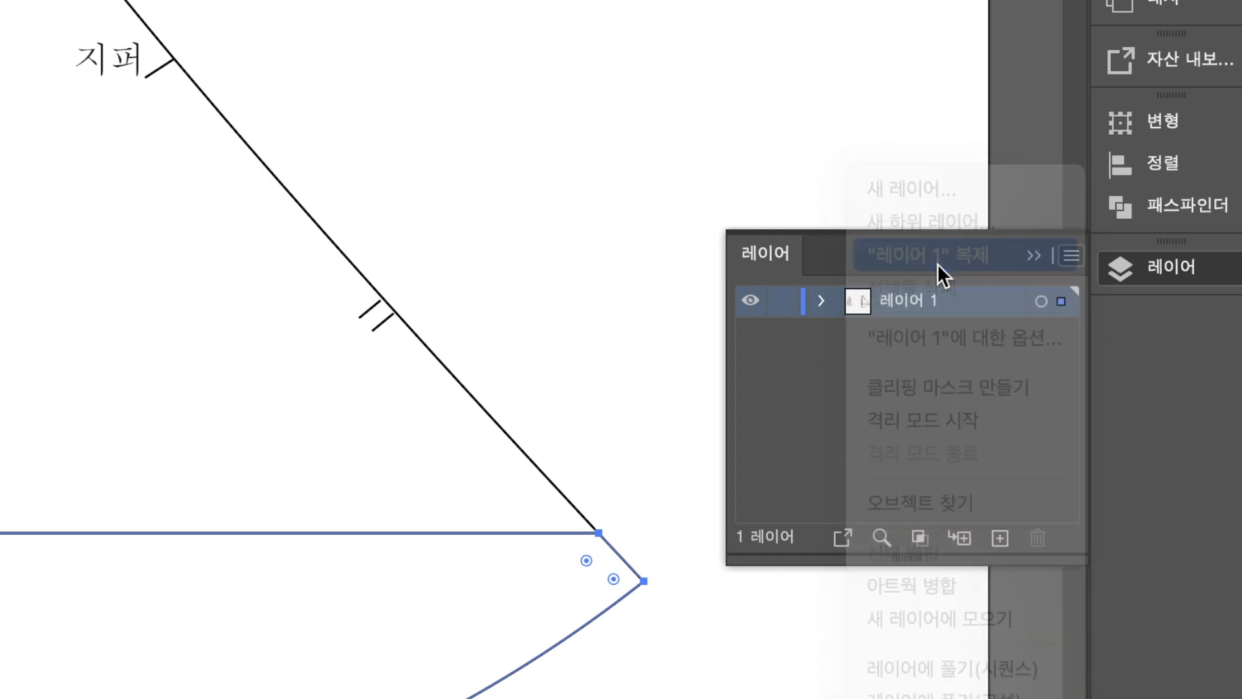
left_click(783, 332)
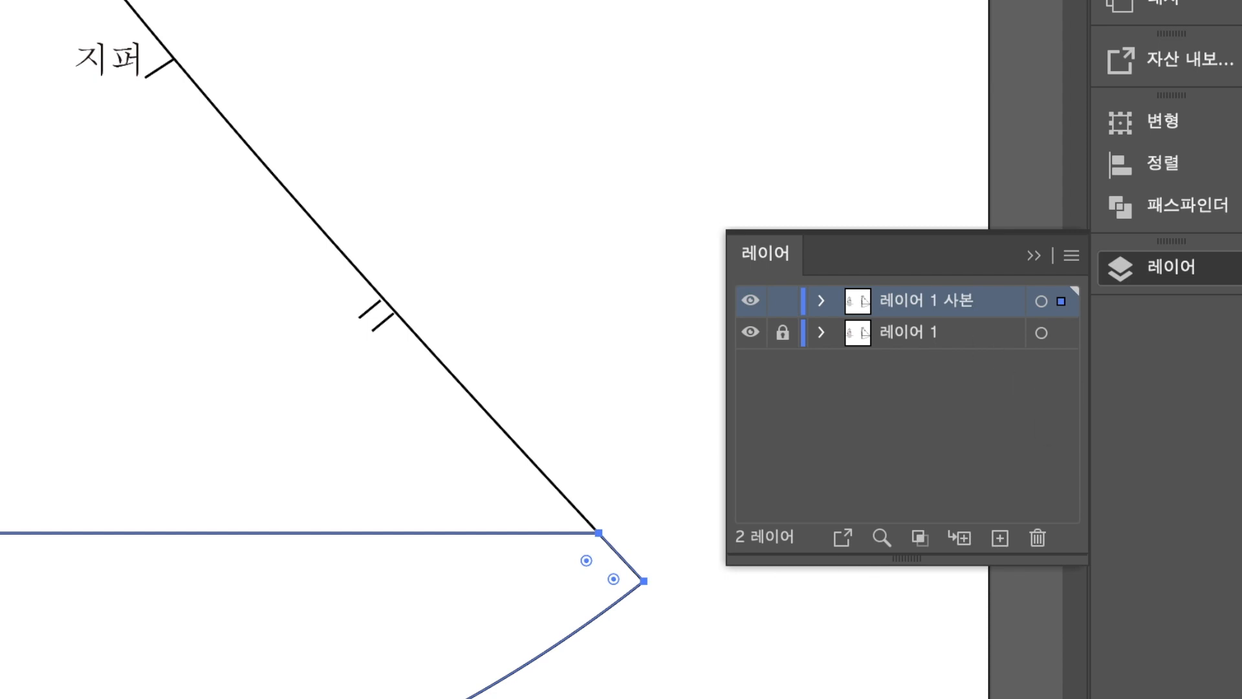
left_click(750, 332)
Step: Select the lower hem section of the skirt and preview moving it 50 mm vertically with no horizontal offset
key("ctrl+shift+a")
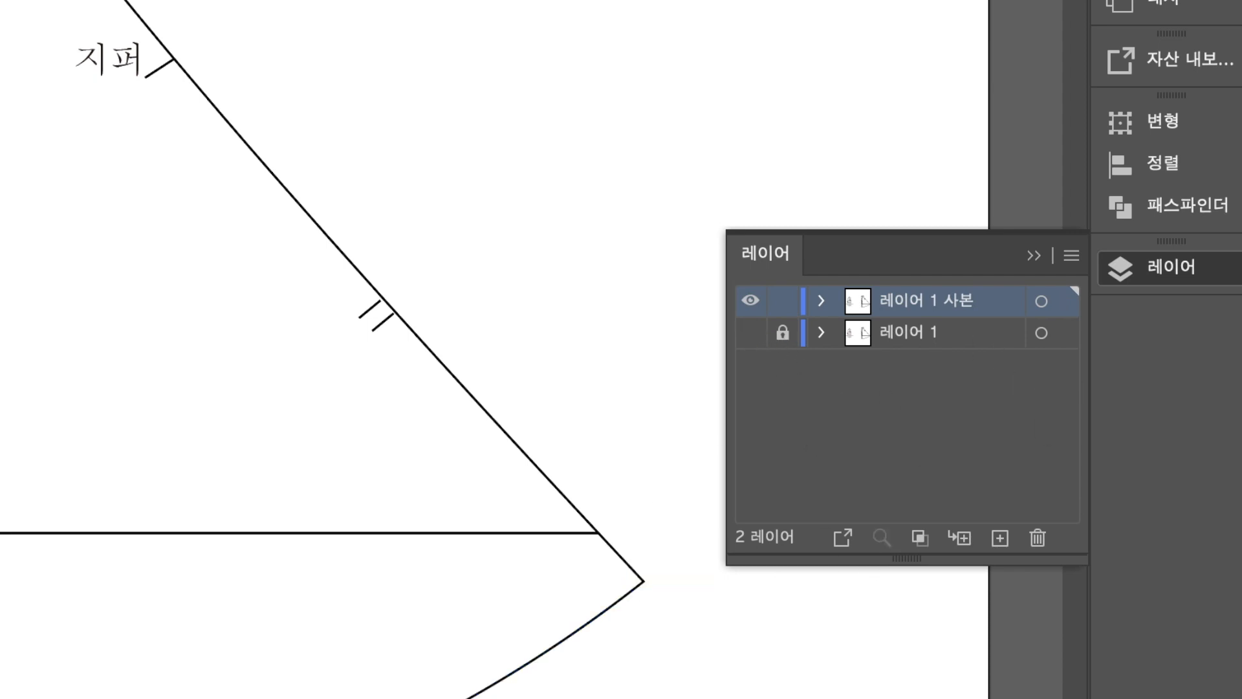
left_click_drag(675, 585, 666, 579)
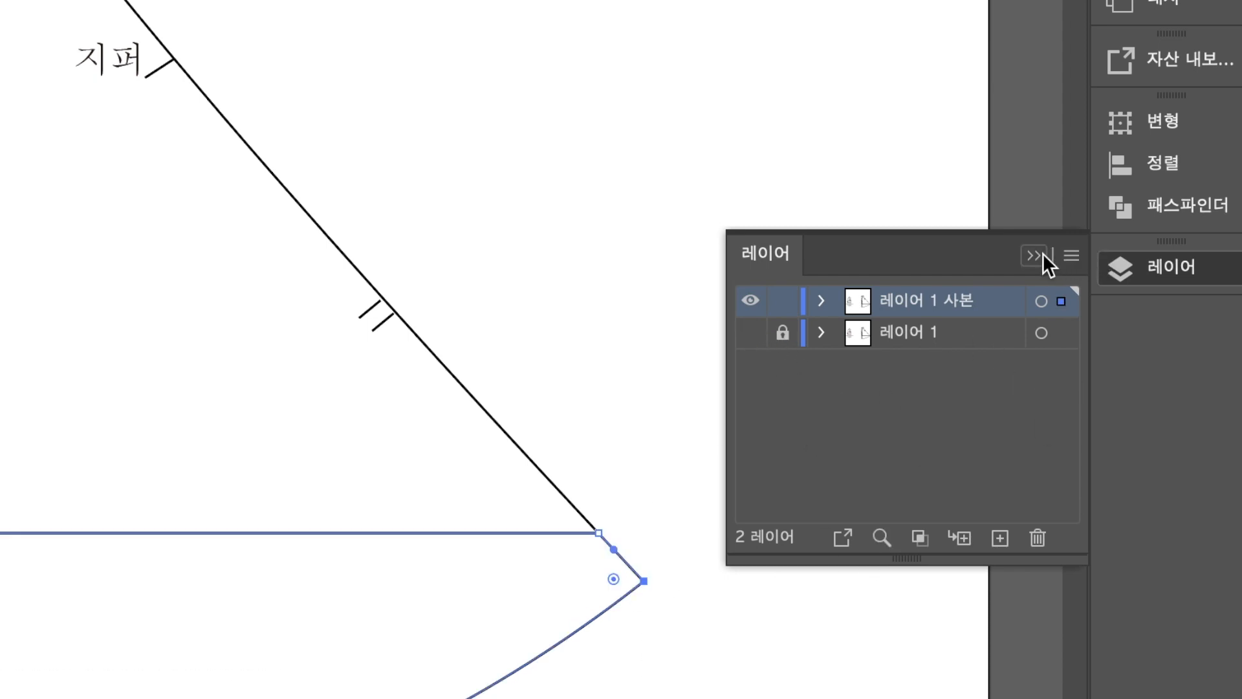
left_click(1035, 256)
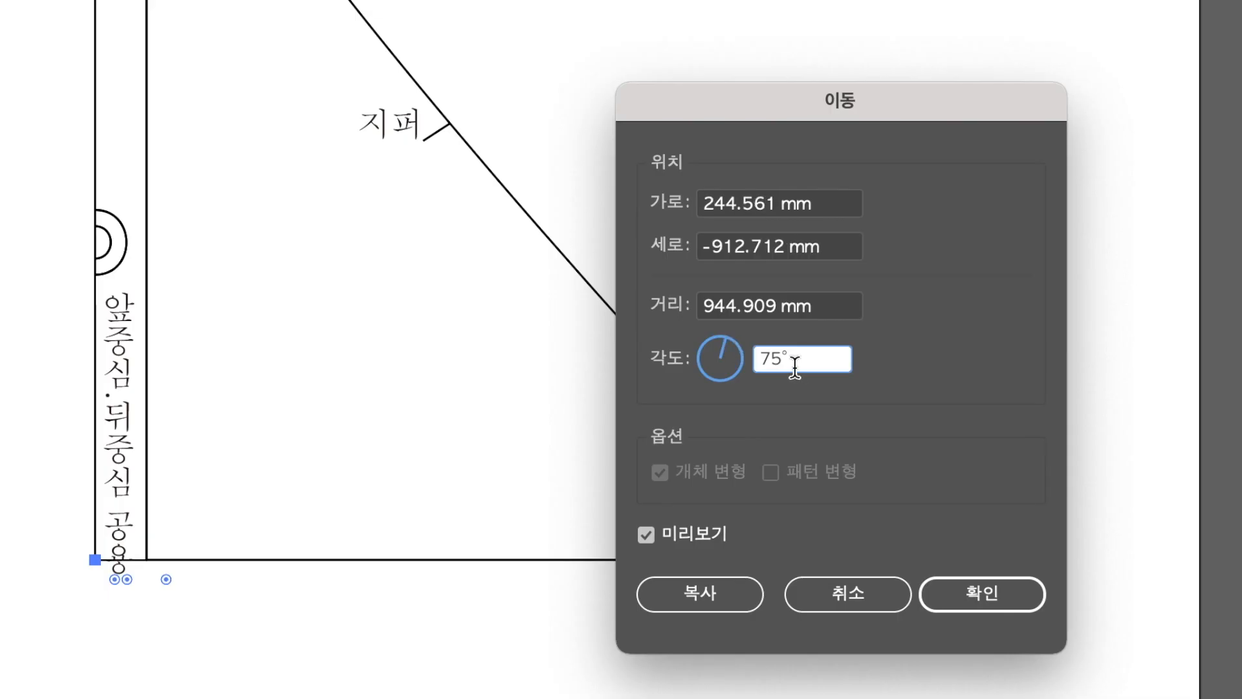
key("super+a")
type("90")
left_click(724, 246)
key("super+a")
type("50")
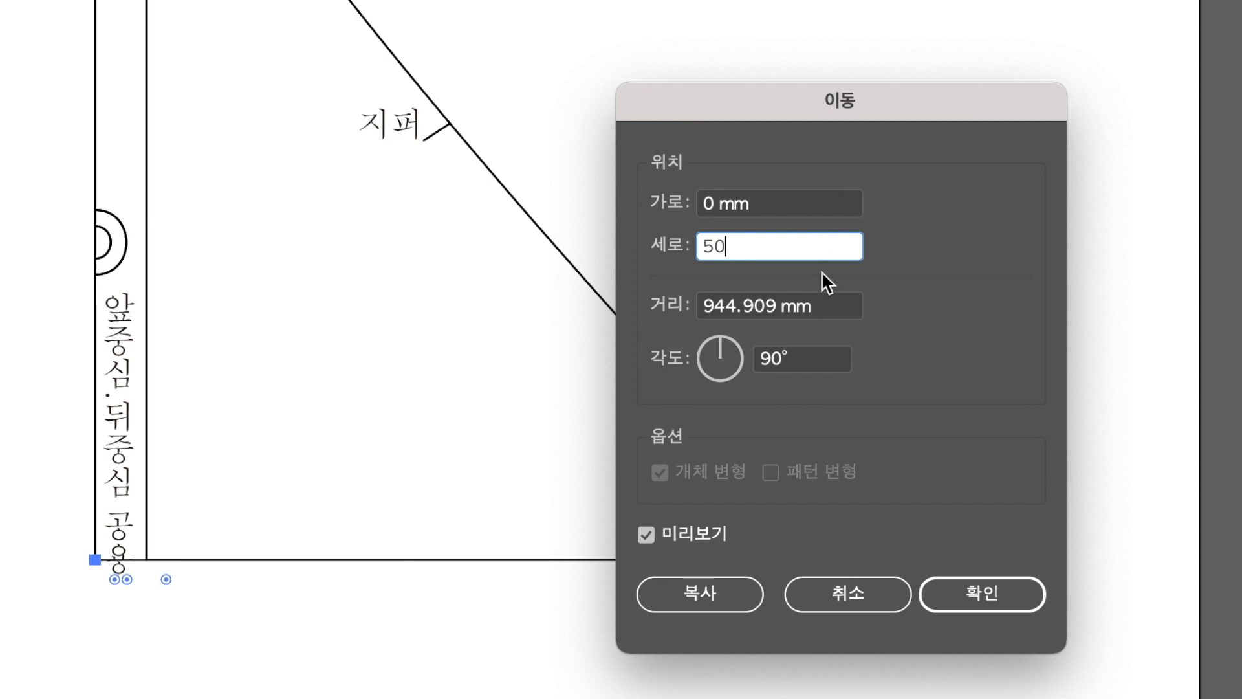
left_click(644, 536)
left_click(645, 535)
left_click(643, 537)
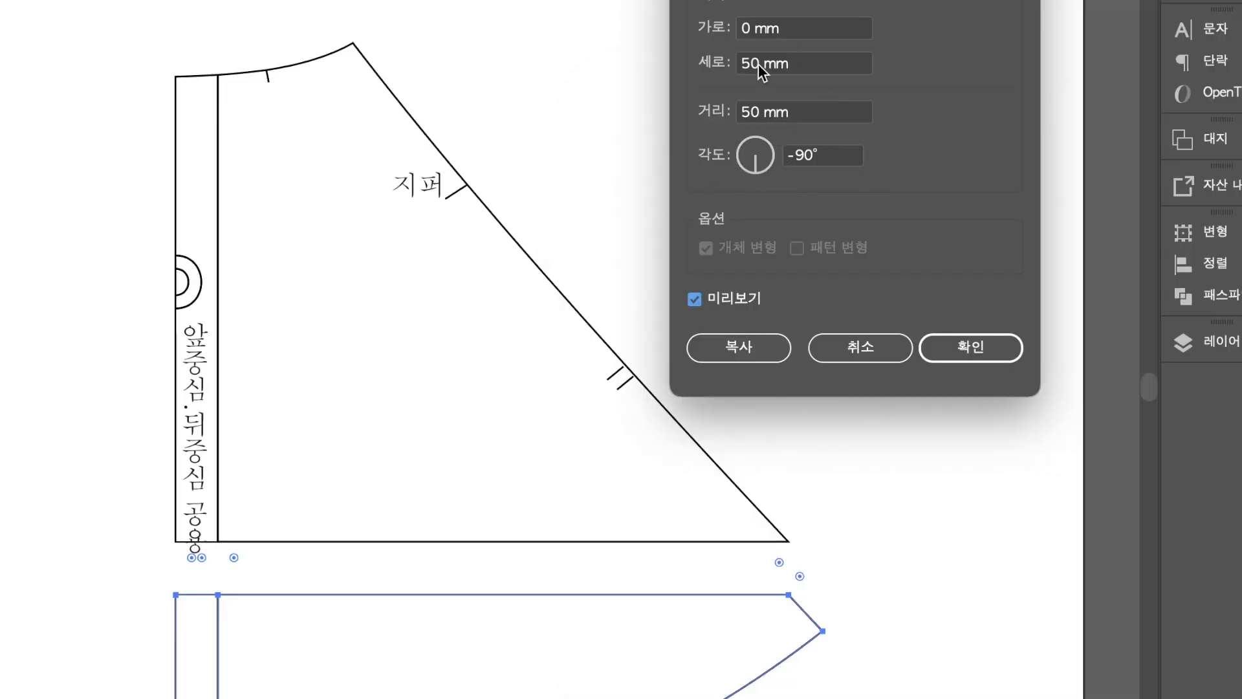
Step: Reverse the hem section's vertical offset to -50 mm and apply the move so it overlaps the upper skirt
left_click(743, 63)
type("-")
left_click(703, 302)
left_click(703, 302)
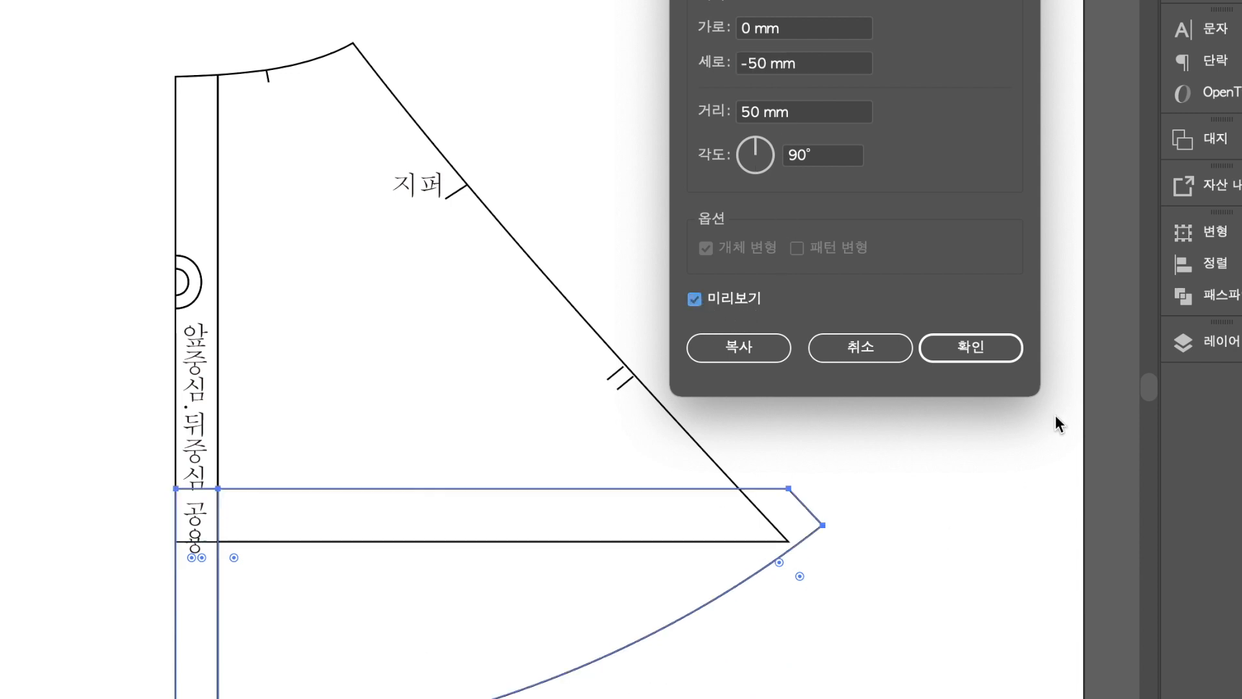
left_click(985, 355)
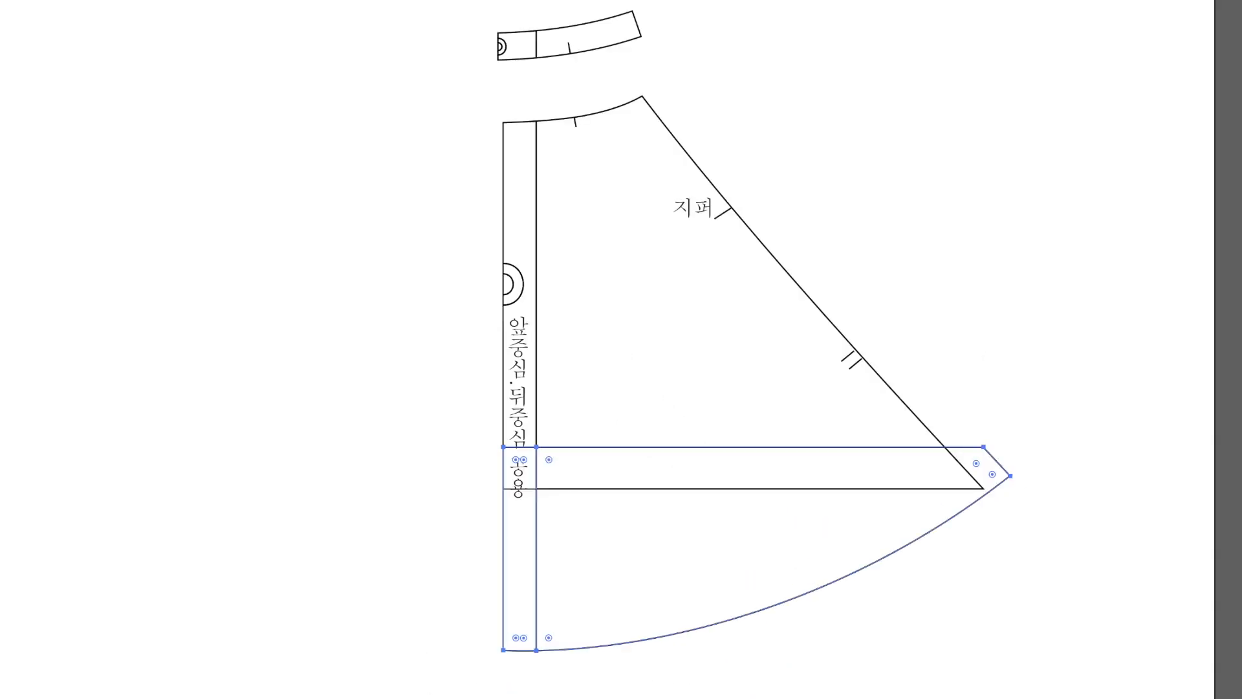
Step: Move the centre-front strips of the skirt and waistband 15 mm horizontally and 0 mm vertically so they overlap the adjoining pieces
left_click_drag(423, 698, 526, 24)
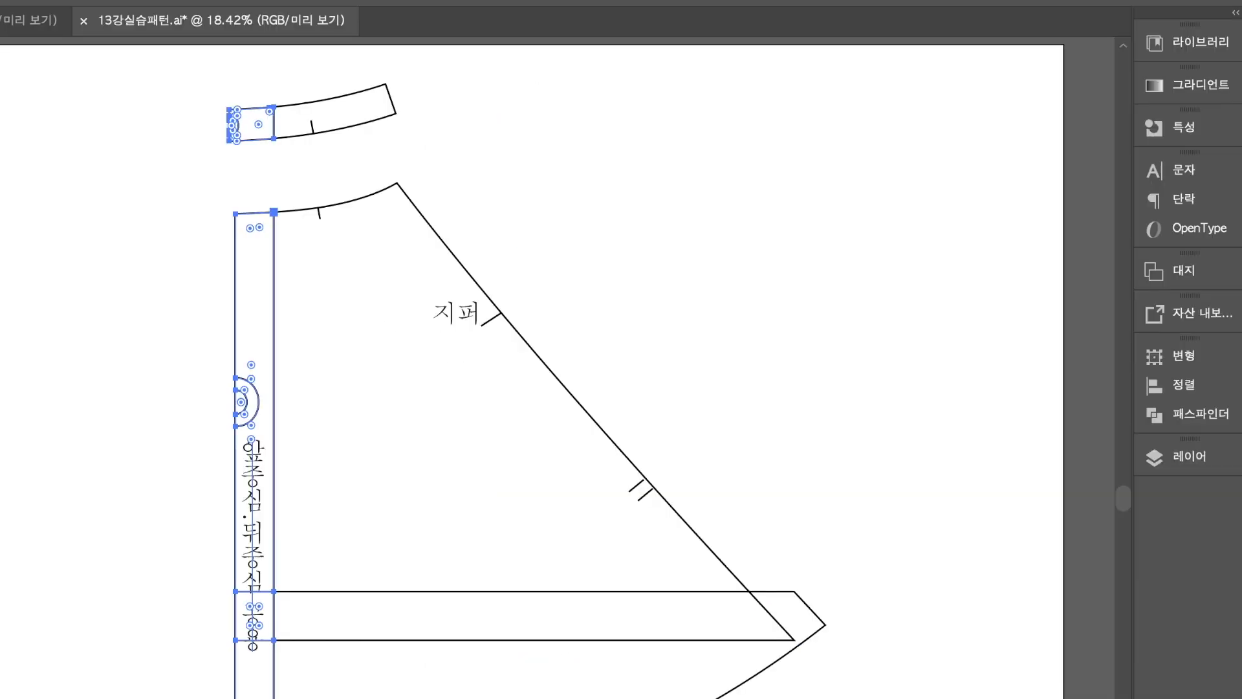
key("Return")
double_click(818, 286)
type("357")
double_click(818, 286)
type("360")
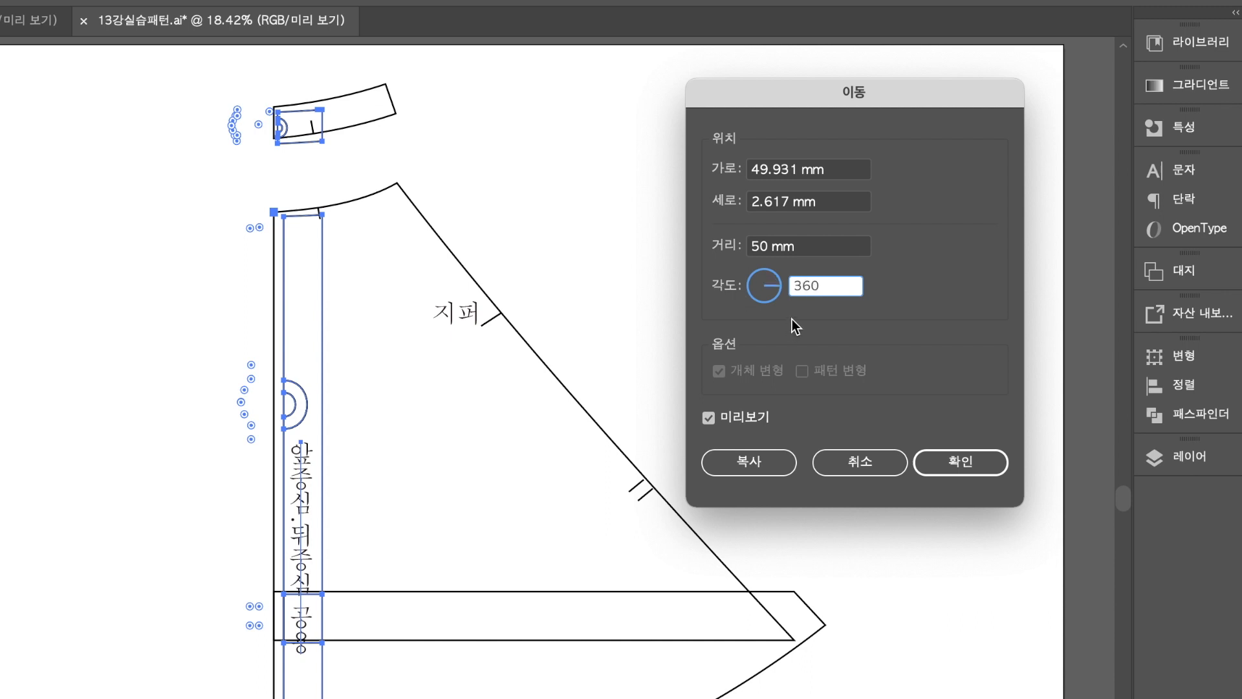
left_click(816, 180)
type("15")
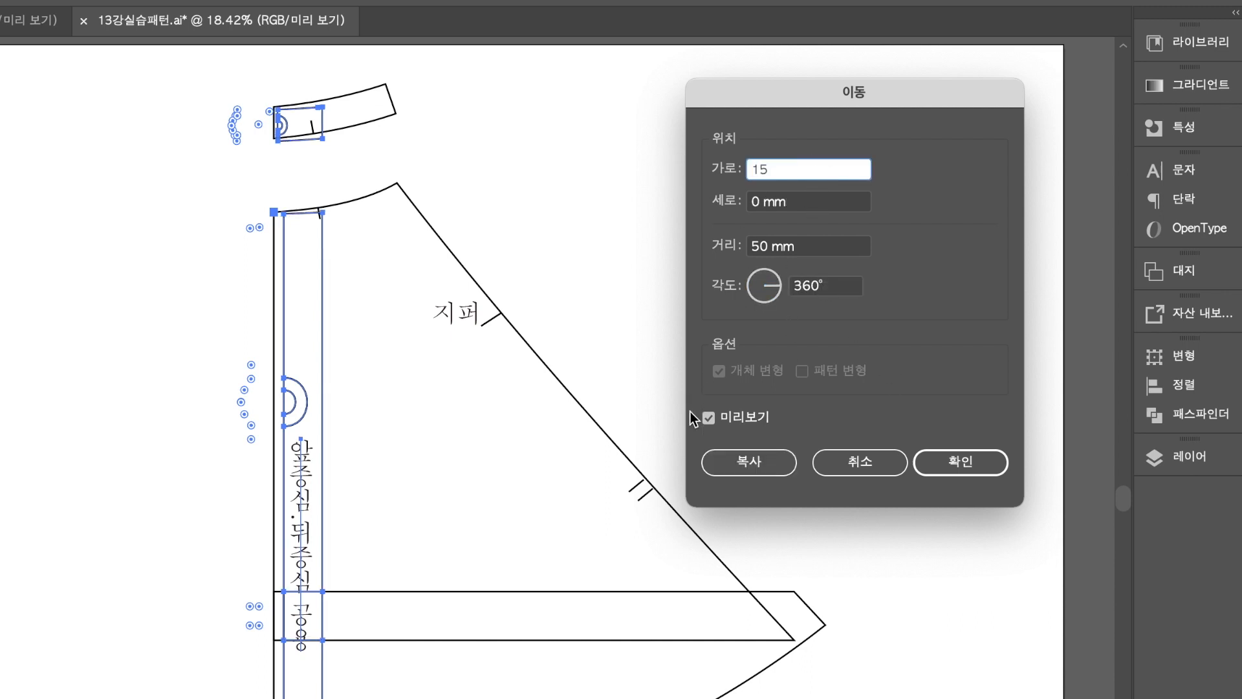
left_click(710, 419)
left_click(710, 418)
left_click(709, 419)
left_click(709, 418)
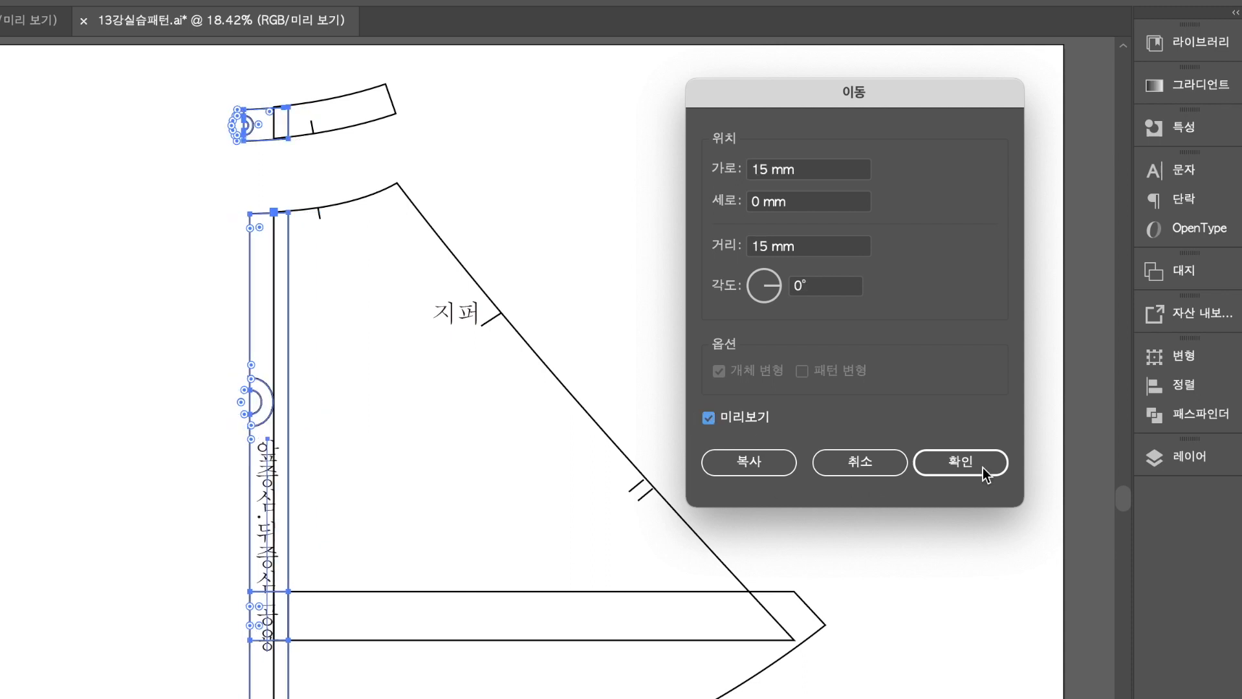
left_click(960, 462)
left_click(728, 209)
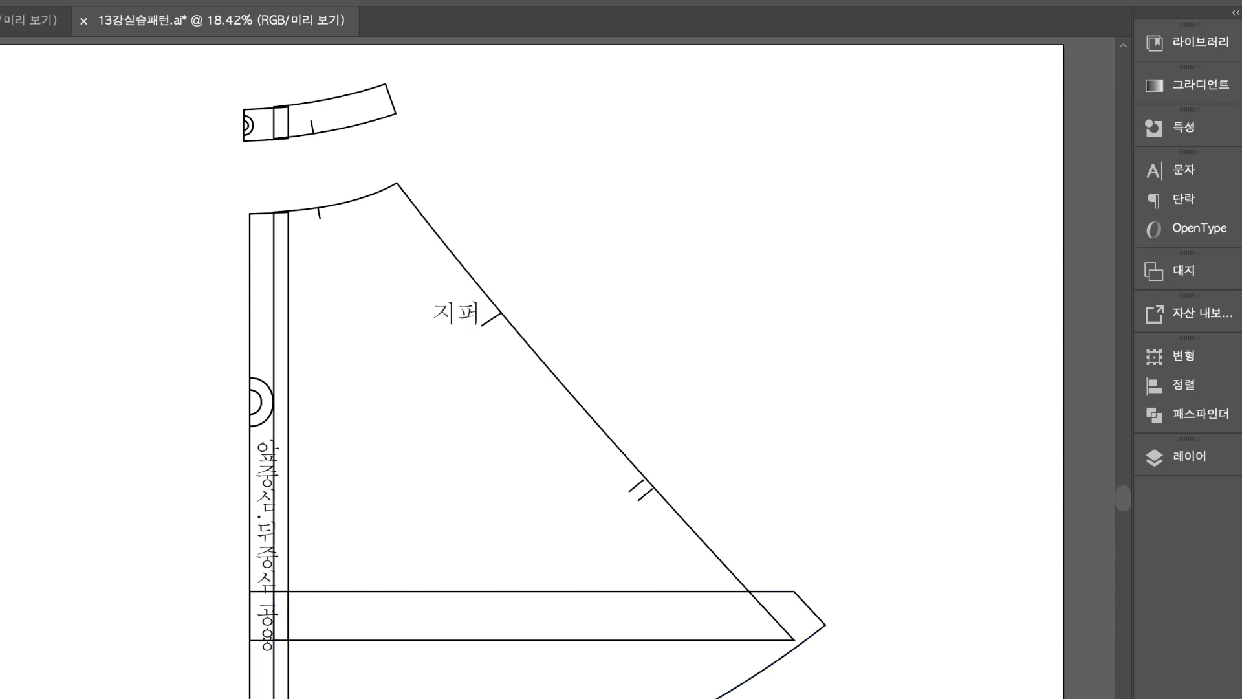
Step: Lock 레이어 1 사본, add a new layer and start a purple Curvature tool outline along the skirt's centre-front edge
key("F7")
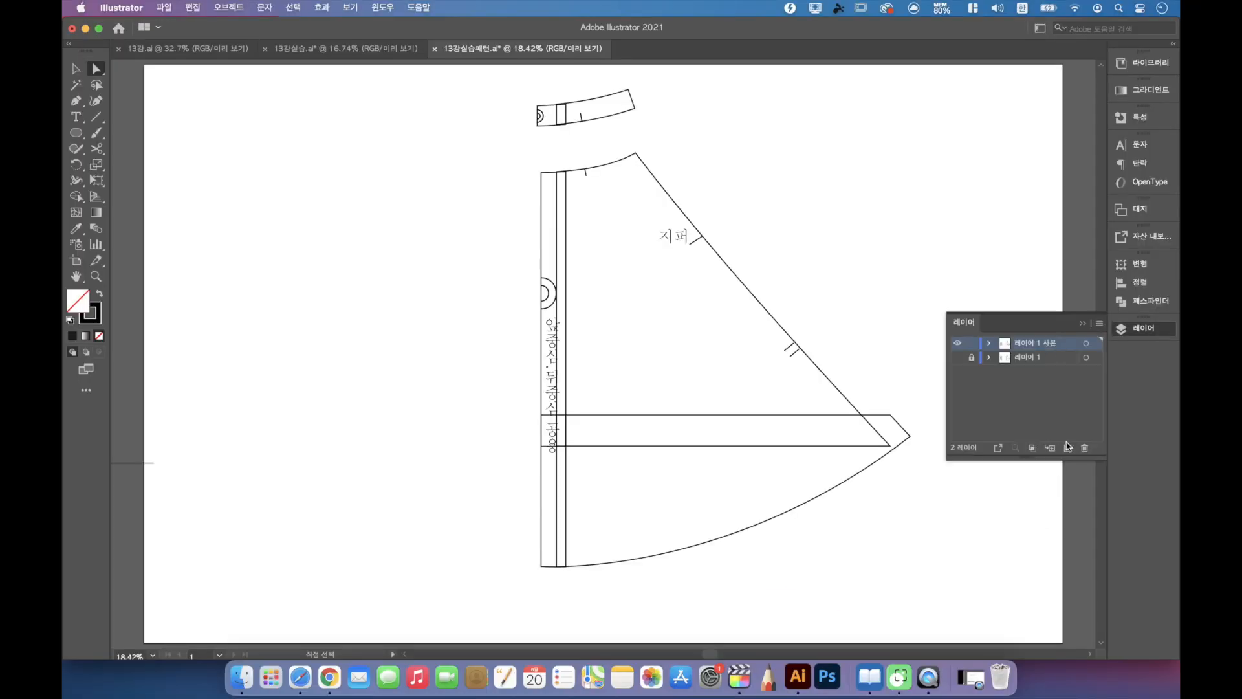
left_click(1067, 446)
left_click(96, 100)
left_click(542, 172)
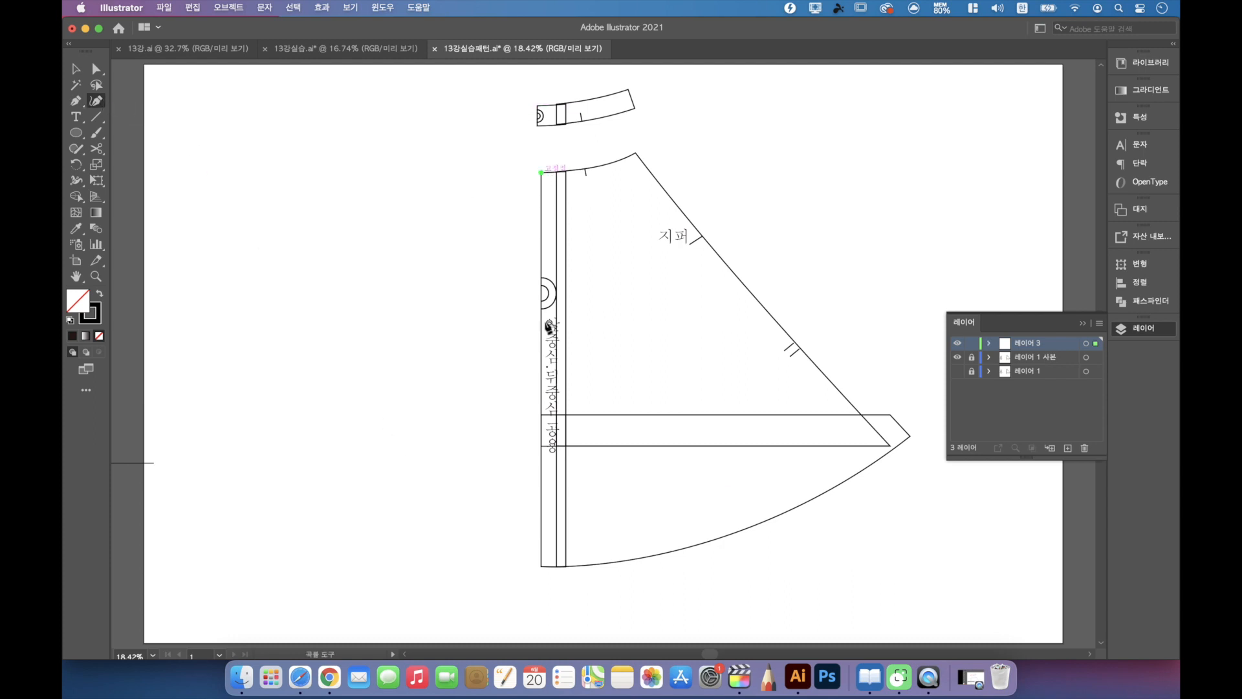
left_click(542, 567)
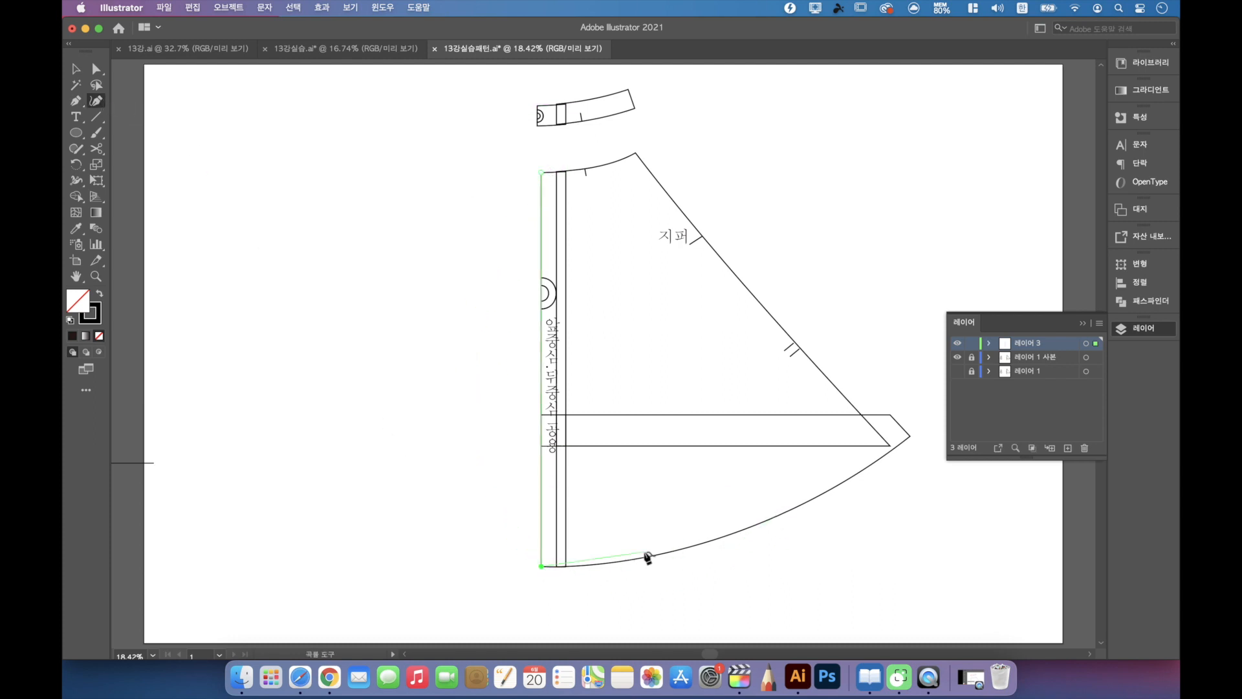
double_click(90, 313)
left_click(643, 292)
left_click(757, 261)
Step: Continue the outline along the hem curve, side seam and waist curve, and close it at the centre-front waist corner
left_click(684, 548)
left_click(826, 492)
left_click(893, 448)
double_click(893, 448)
left_click(722, 260)
left_click(661, 186)
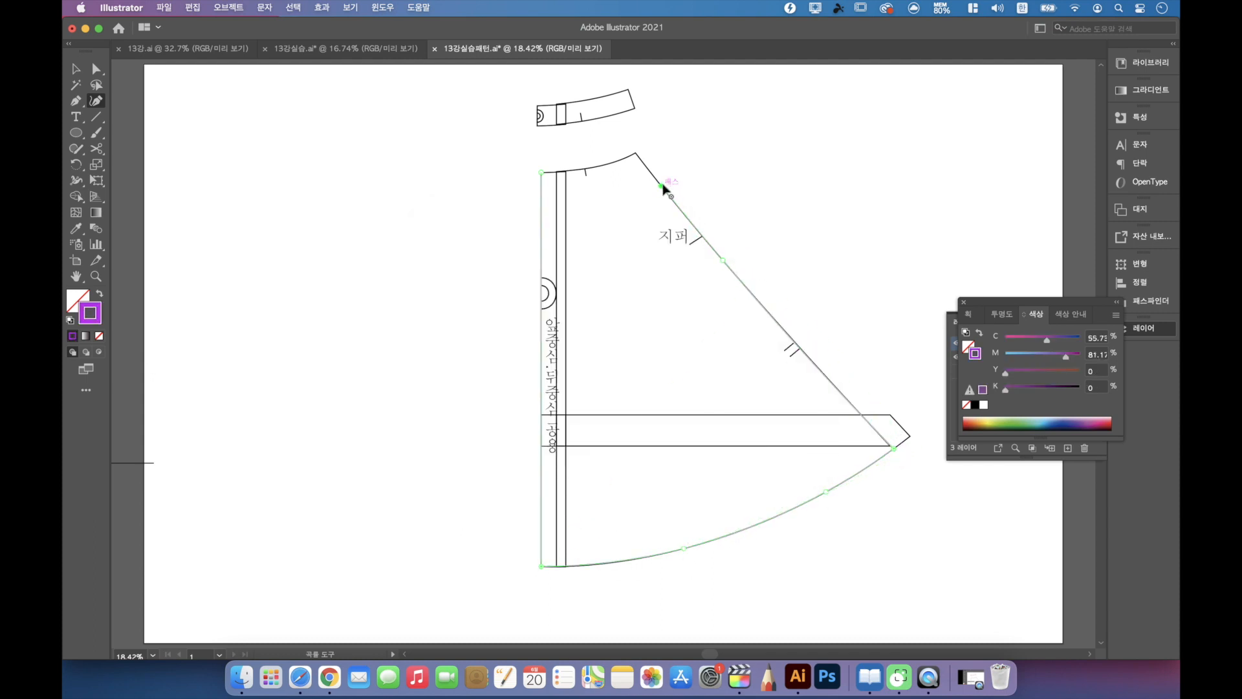
double_click(636, 153)
left_click(597, 166)
left_click(567, 171)
double_click(541, 173)
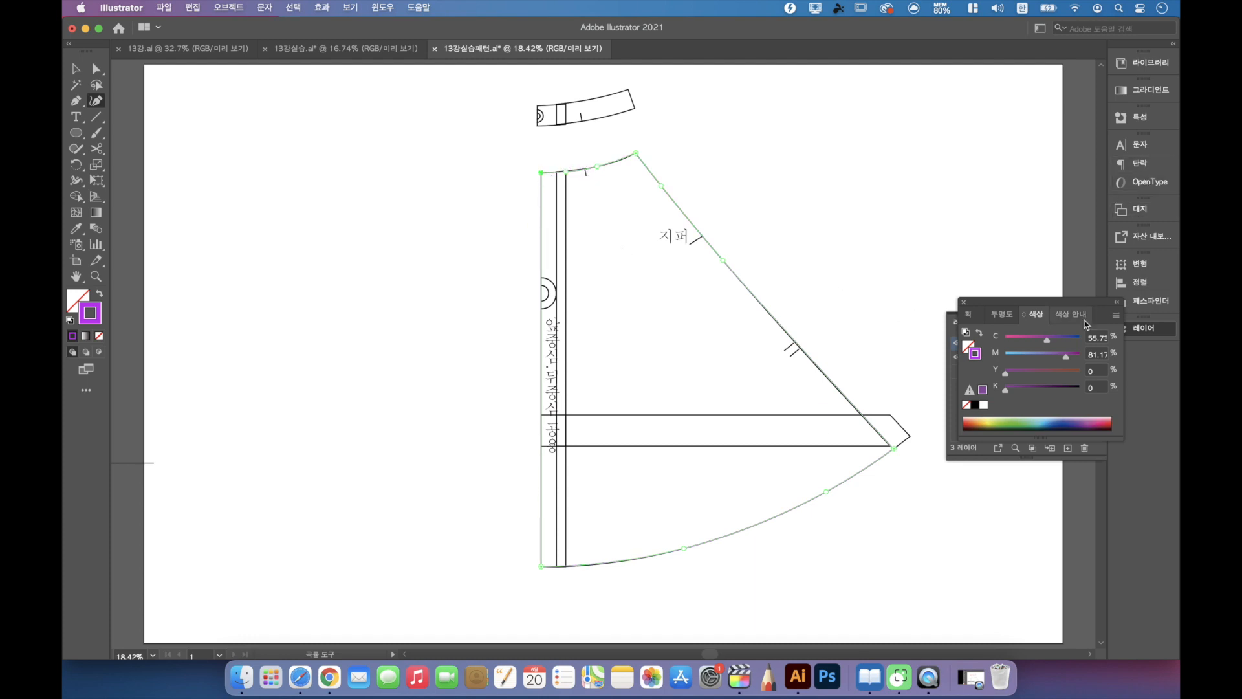
Step: Deselect the traced outline, hide 레이어 1 사본 and show the original 레이어 1 to compare the skirt sizes
left_click(973, 316)
left_click(95, 69)
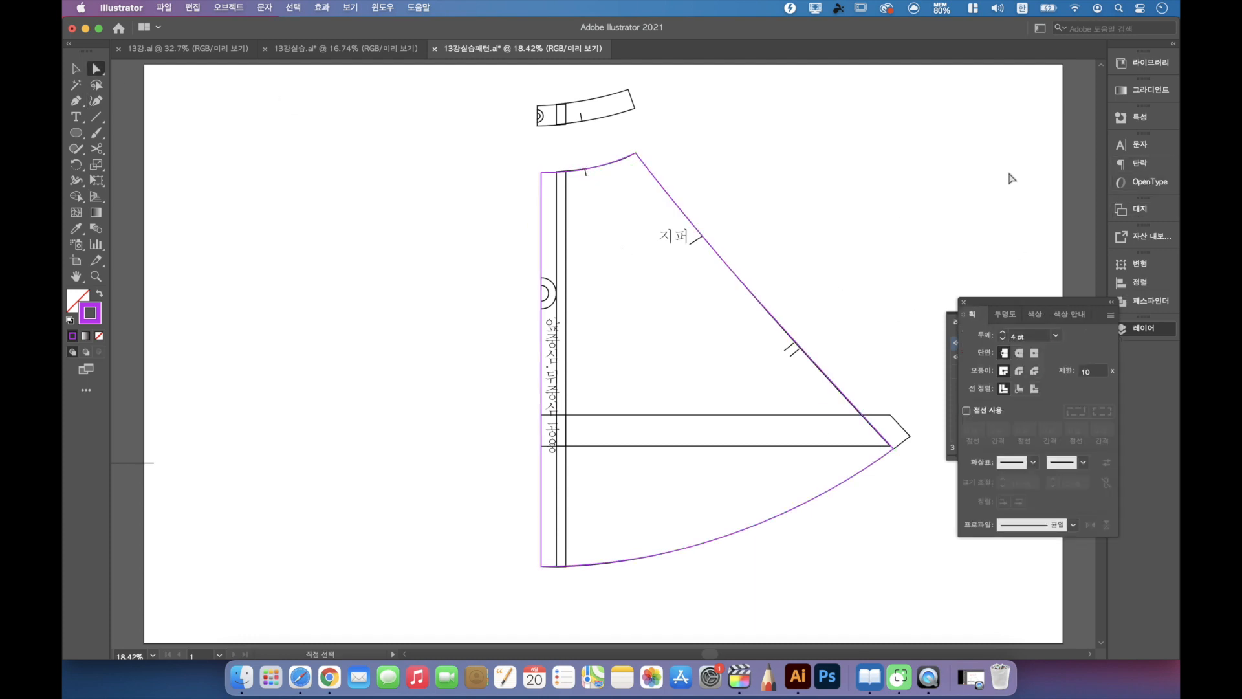
left_click(963, 303)
left_click(957, 357)
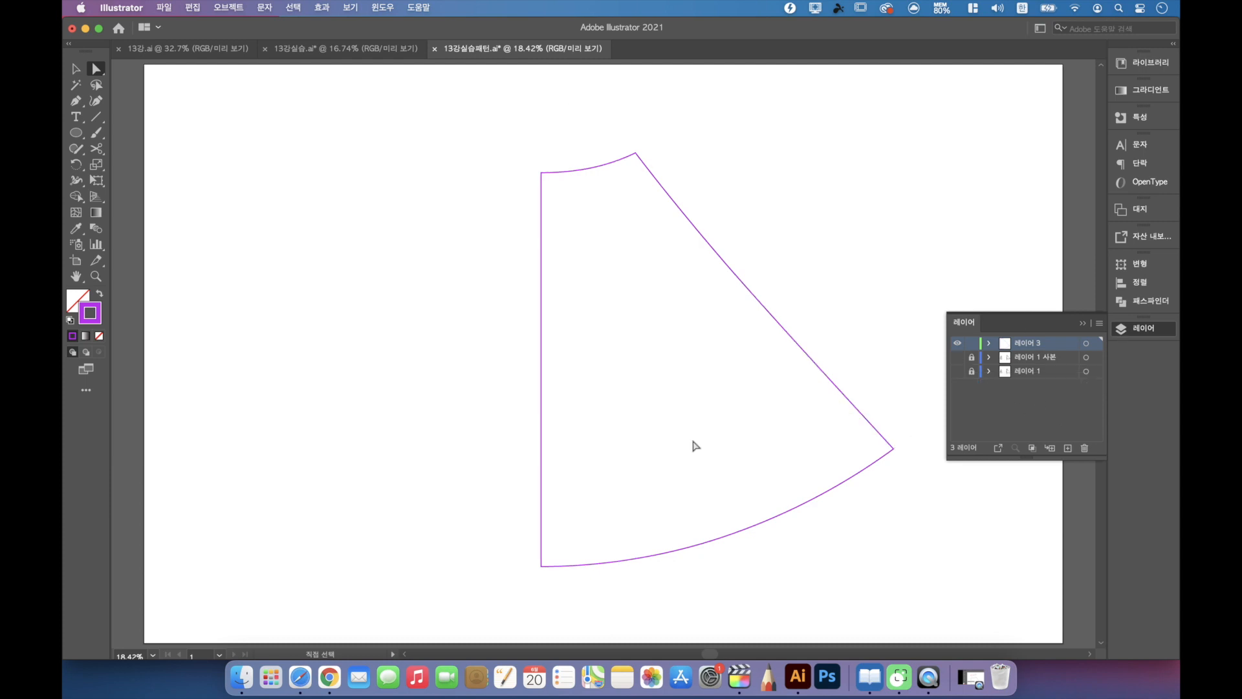
left_click(958, 371)
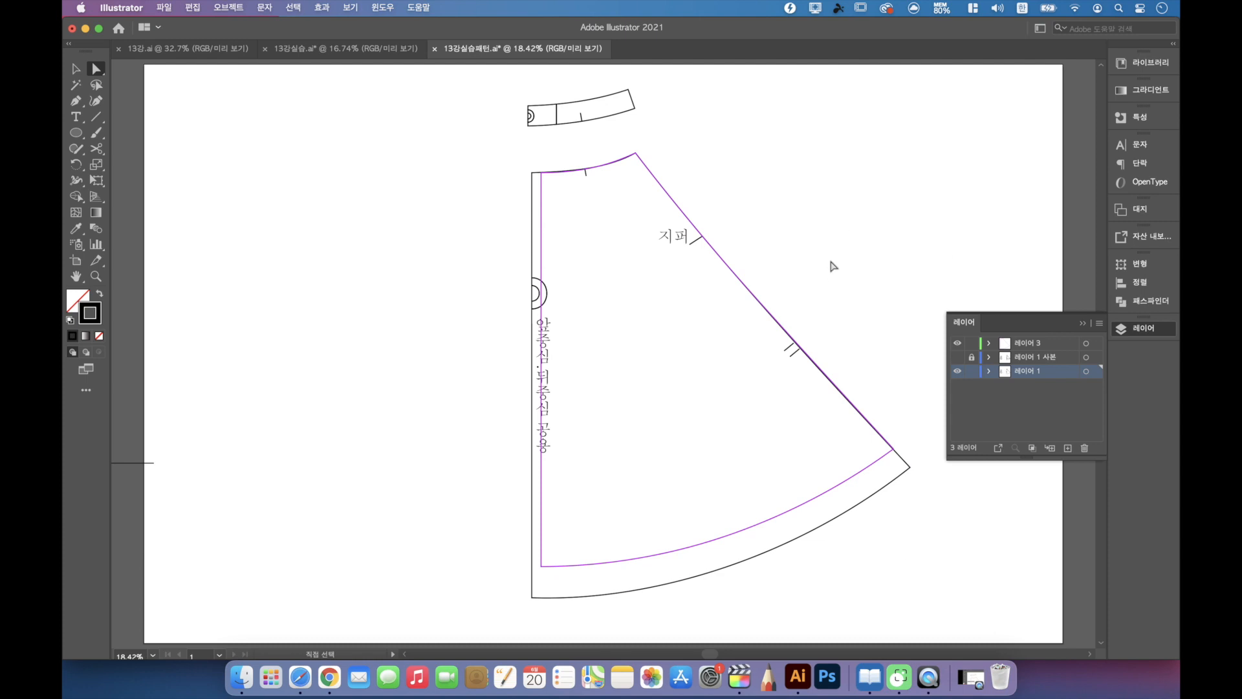
Step: In the 13강실습.ai document, select the original bodice, duplicate 레이어 1 and lock the original layer
left_click(343, 49)
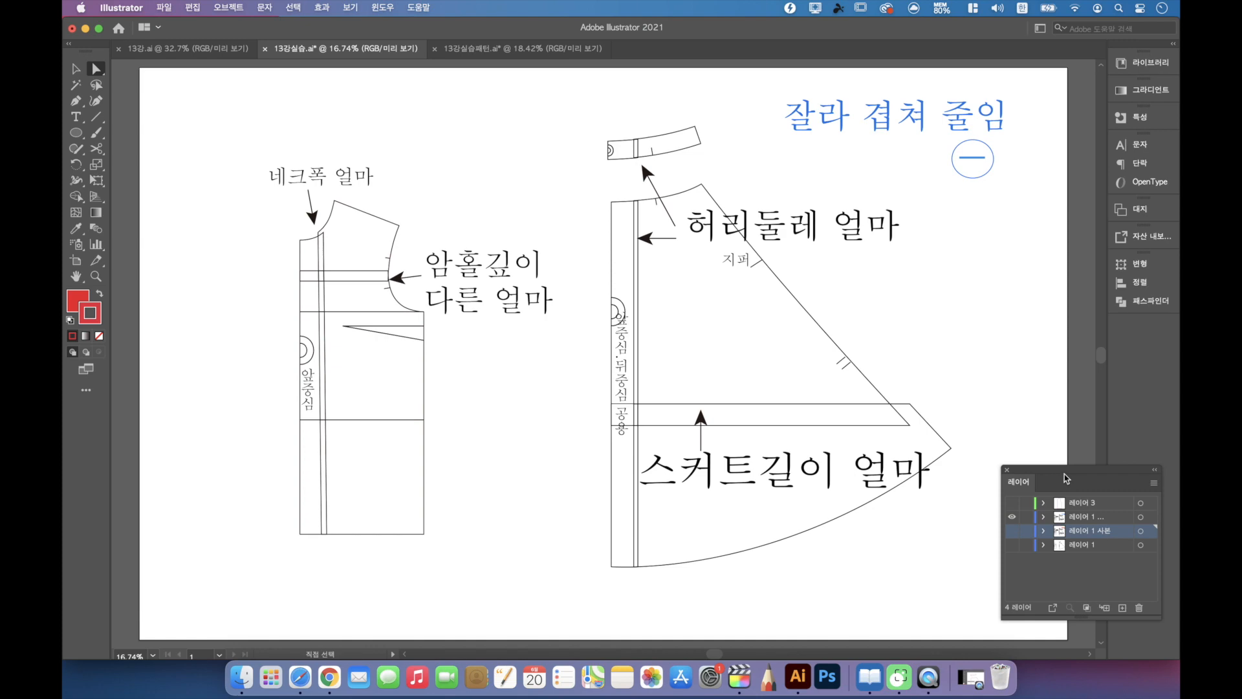
left_click_drag(1066, 477, 1079, 476)
left_click_drag(164, 698, 632, 0)
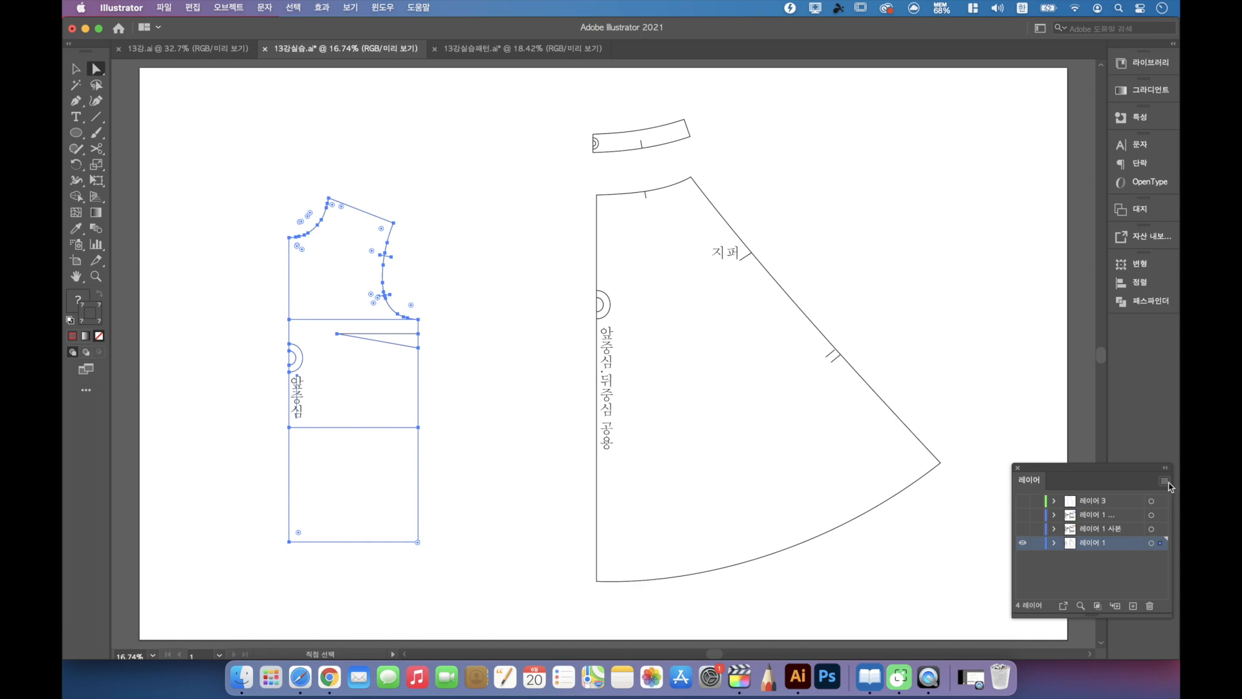
left_click(1165, 482)
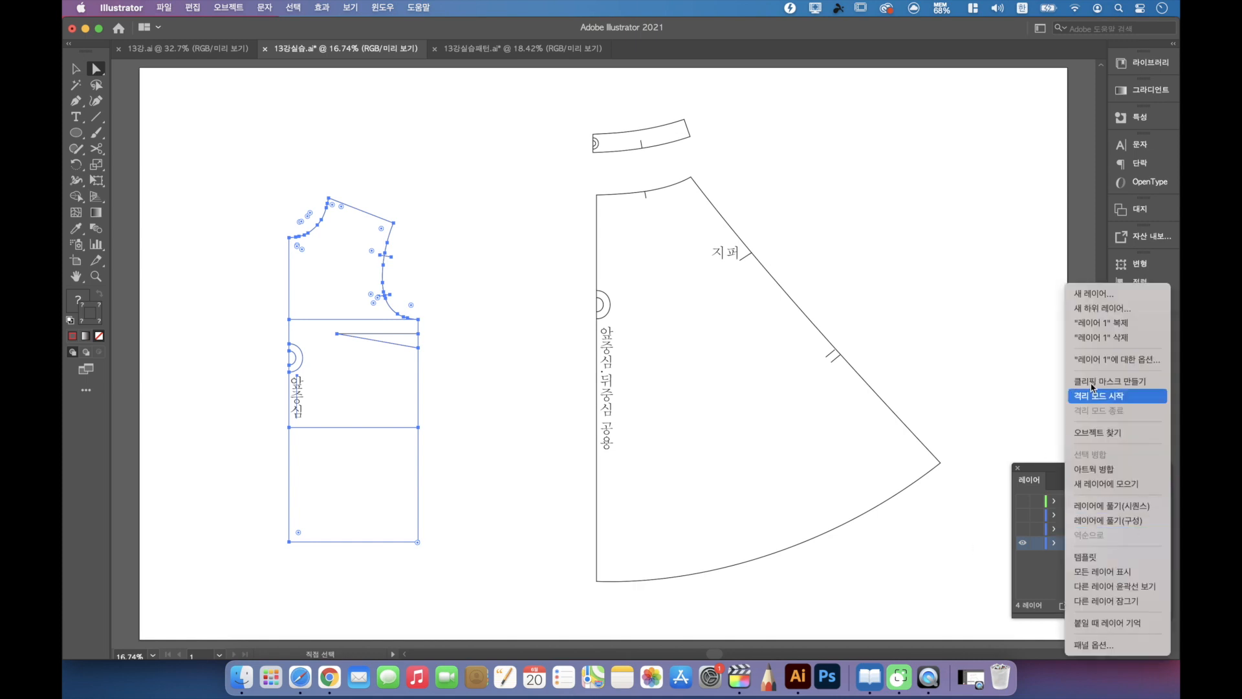
left_click(1097, 326)
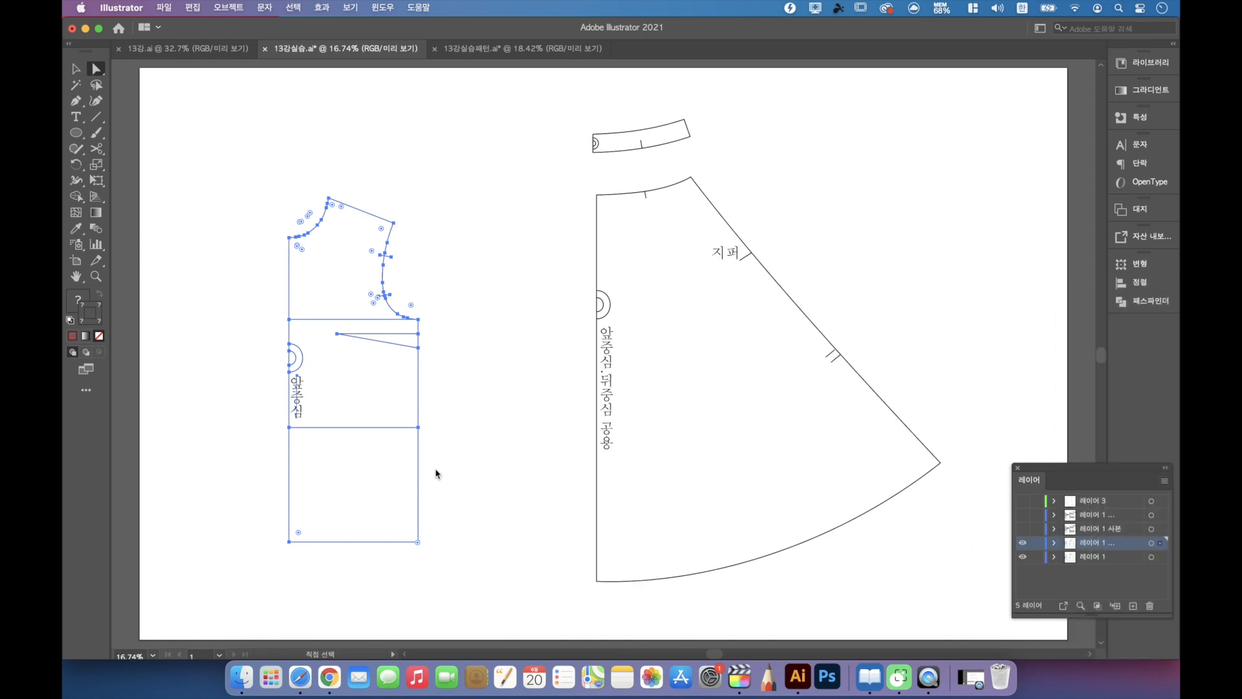
left_click(1037, 557)
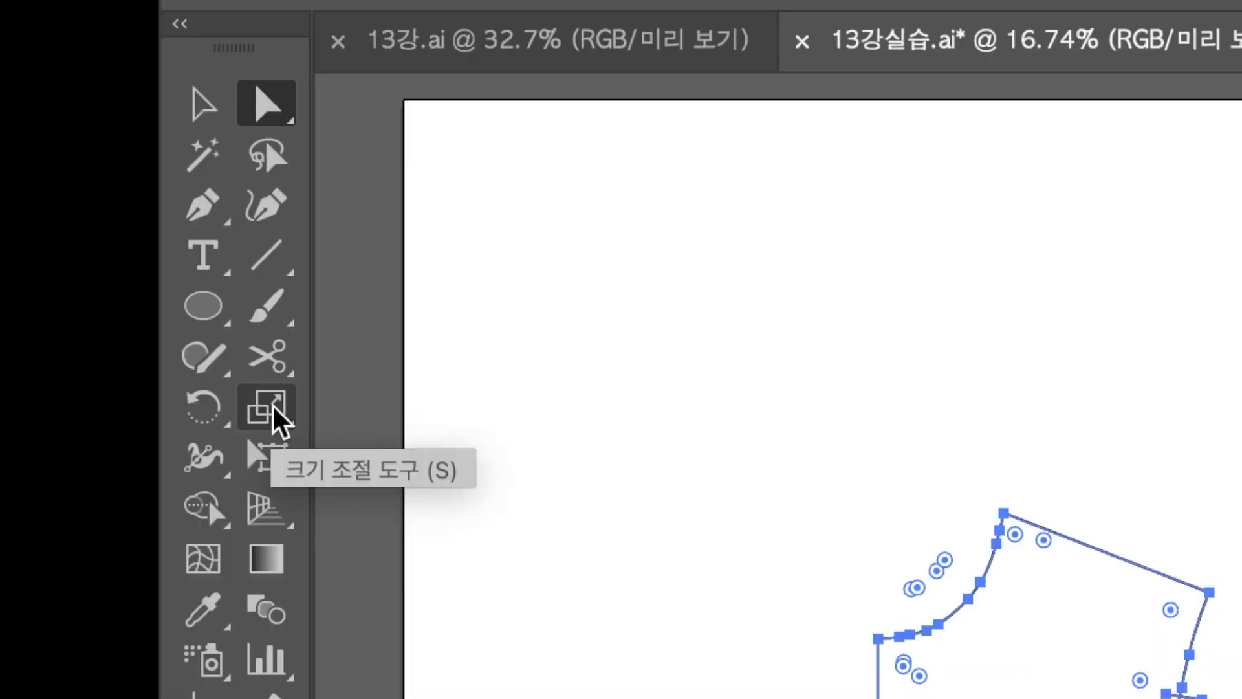
Step: Scale the copied bodice uniformly to 105%
left_click(273, 406)
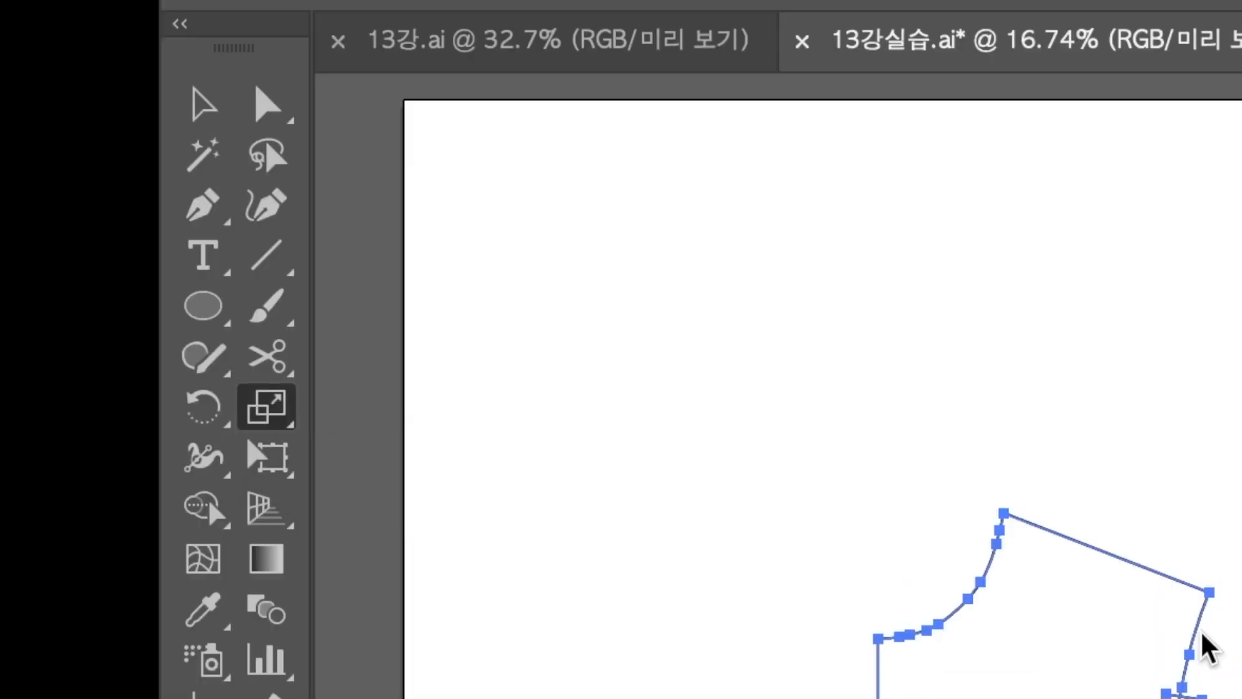
key("Return")
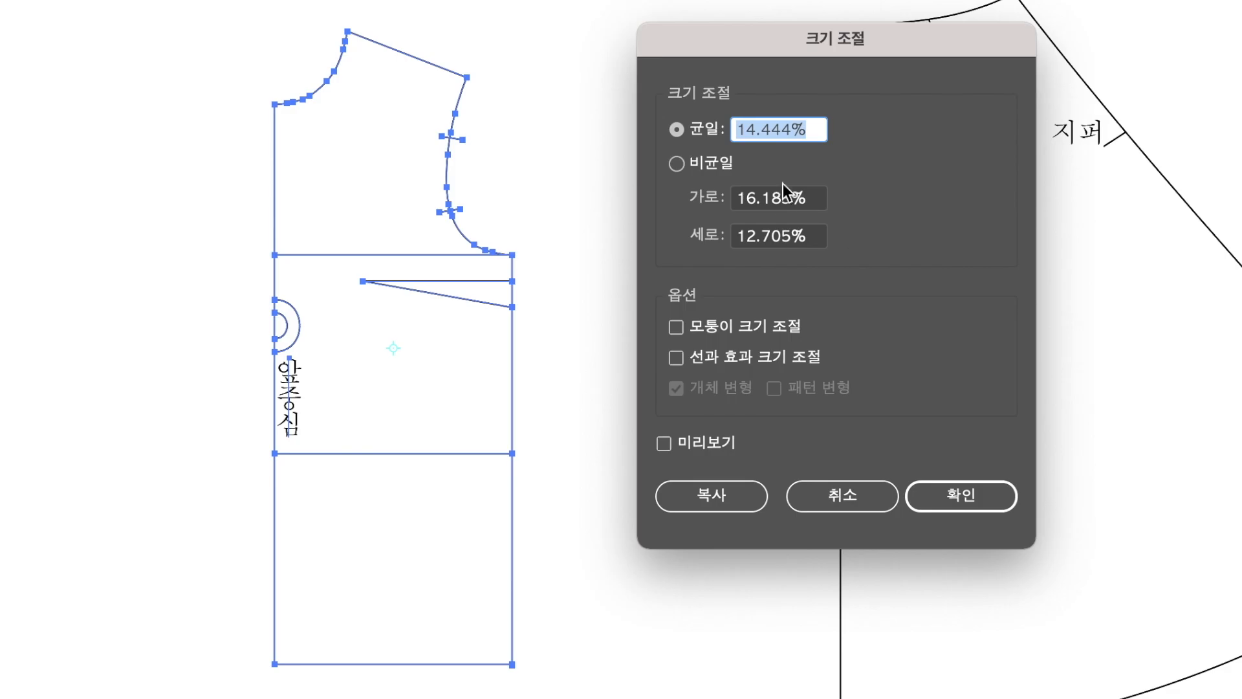
type("10")
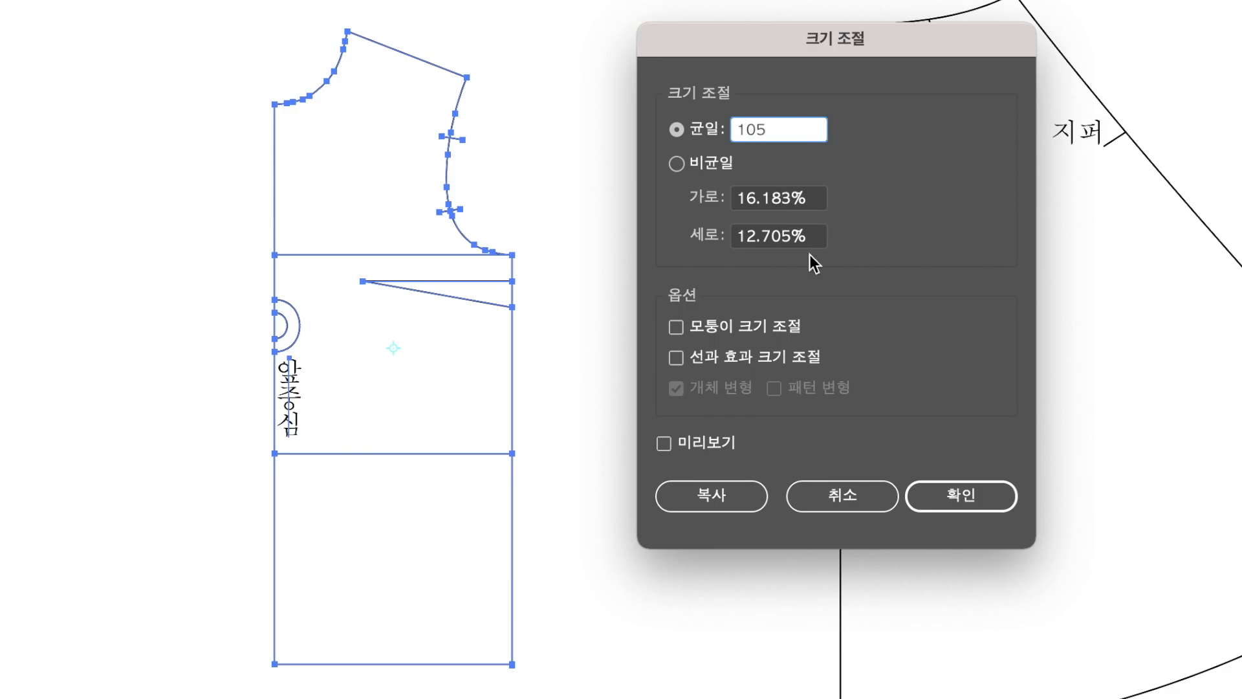
type("5")
left_click(677, 447)
left_click(676, 448)
left_click(677, 448)
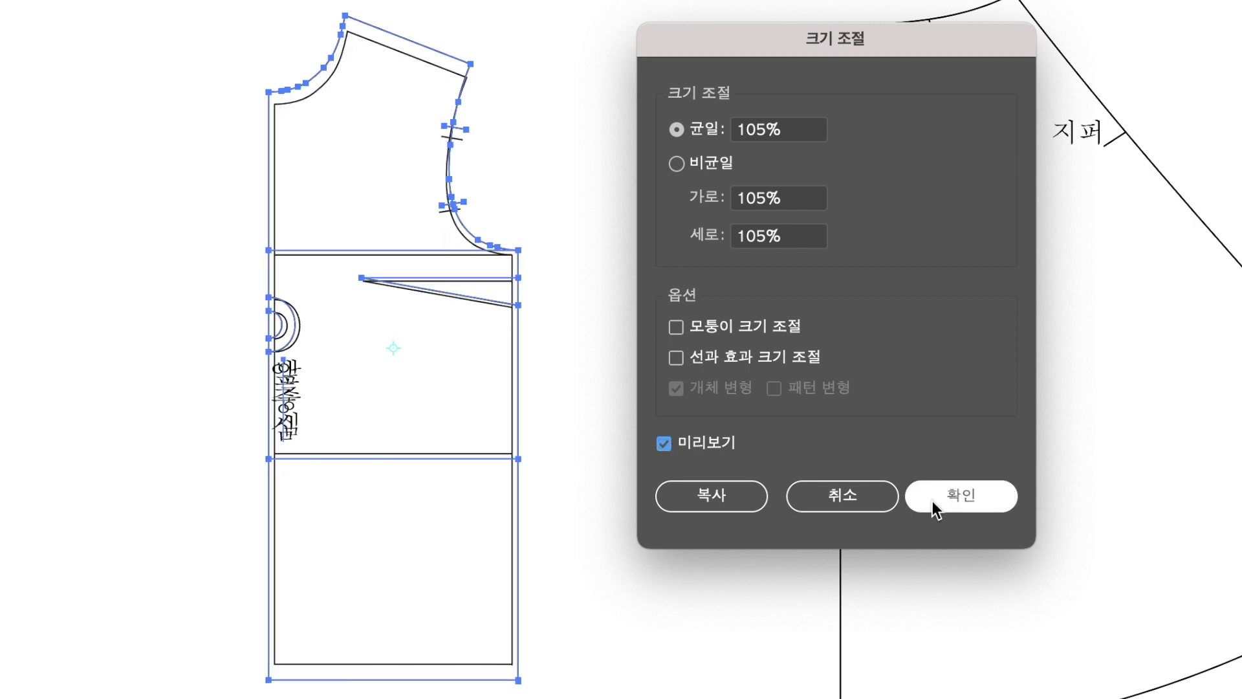
left_click(980, 497)
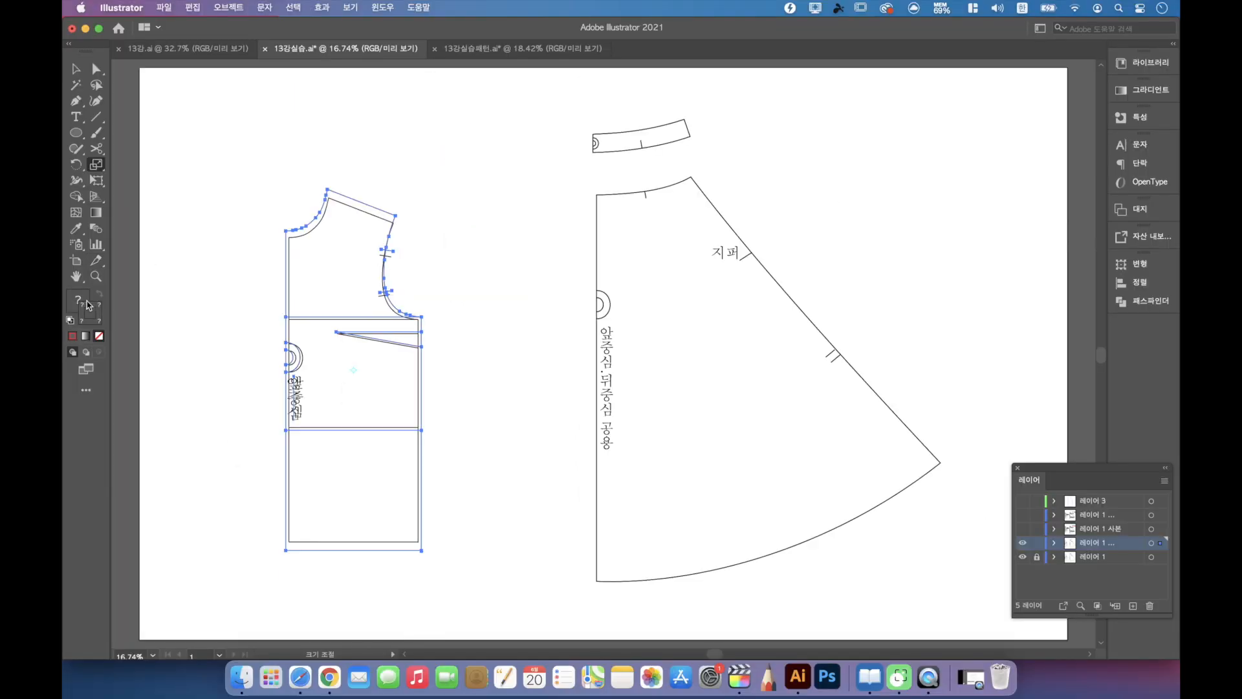
Step: Give the enlarged bodice copy a red stroke with no fill and show its stroke settings
left_click(71, 321)
double_click(98, 320)
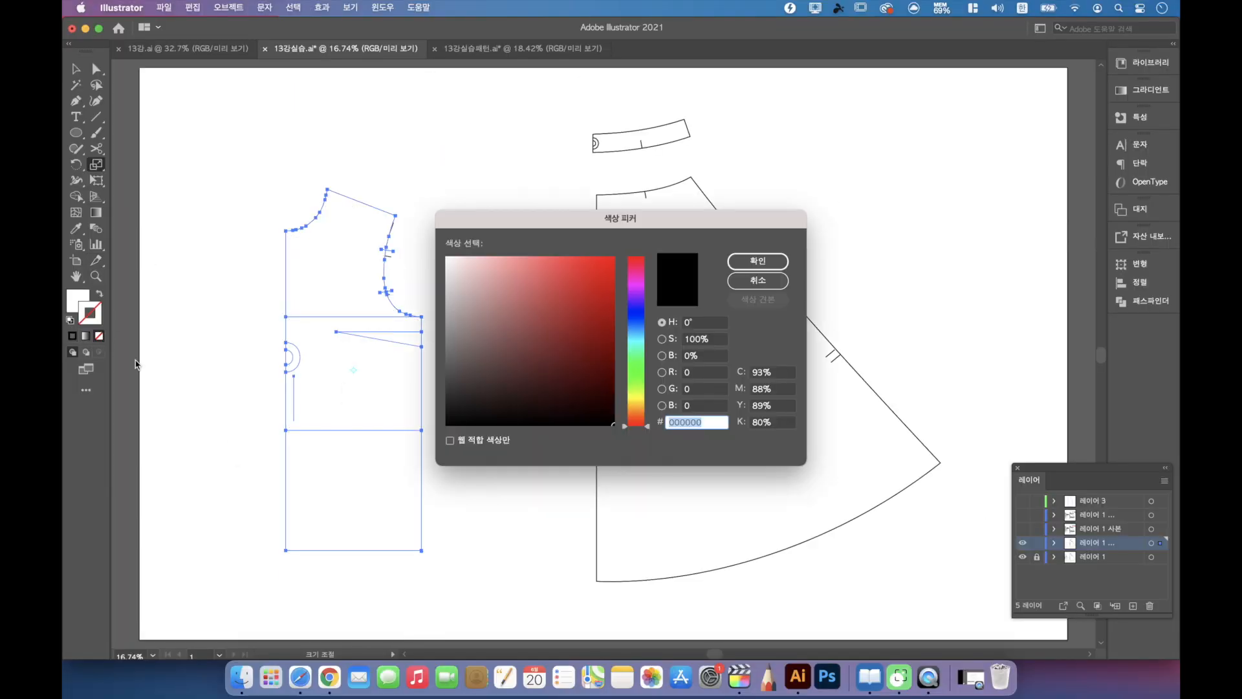
left_click(596, 265)
left_click(758, 261)
double_click(80, 304)
left_click(757, 281)
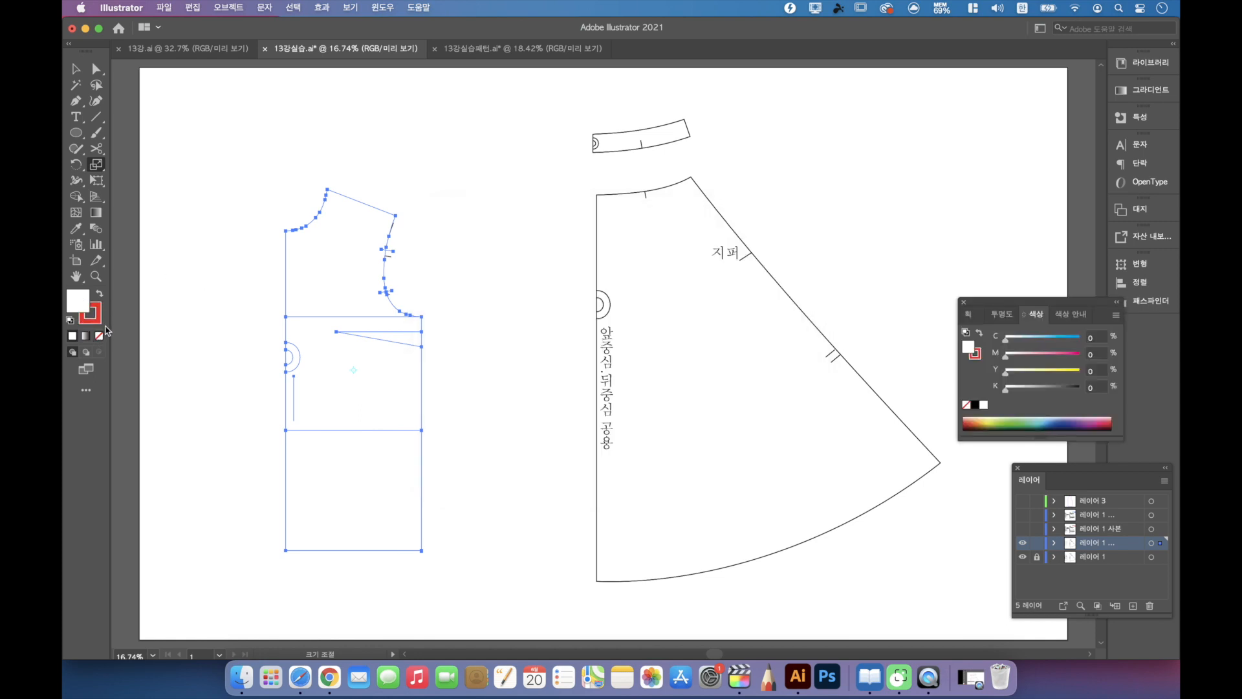
left_click(100, 336)
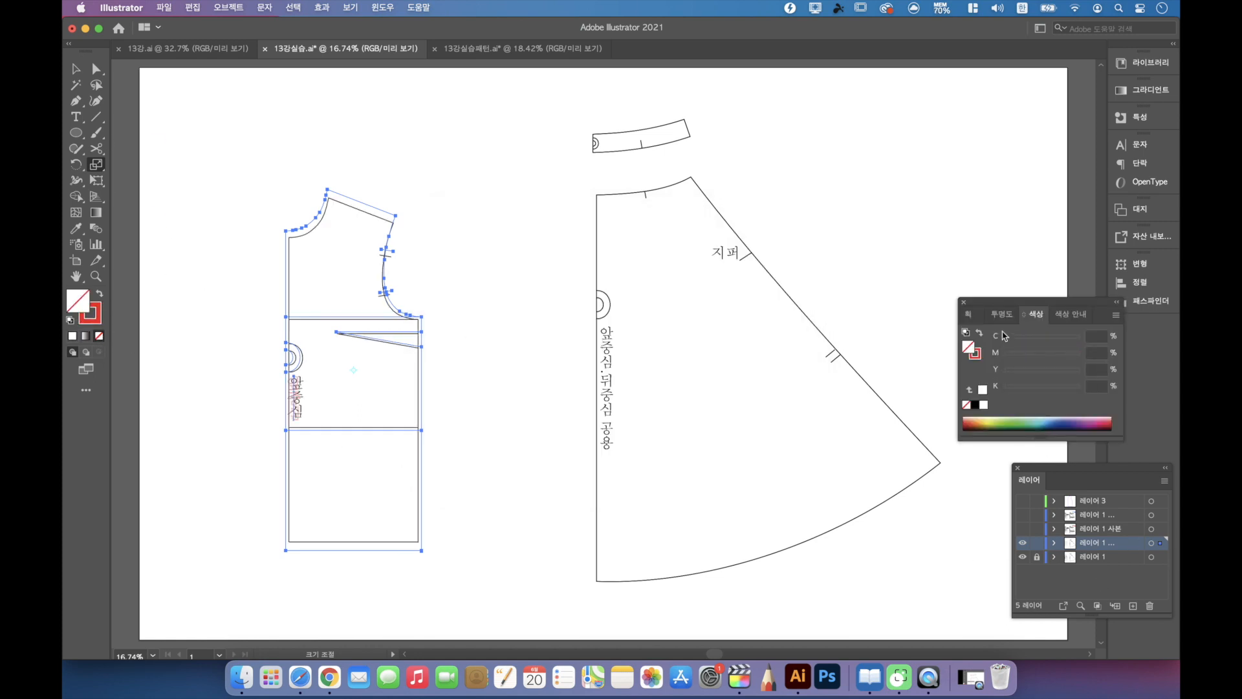
left_click(969, 314)
Step: Move the enlarged bodice copy over the original so the centre-front and shoulder lines coincide
left_click(98, 69)
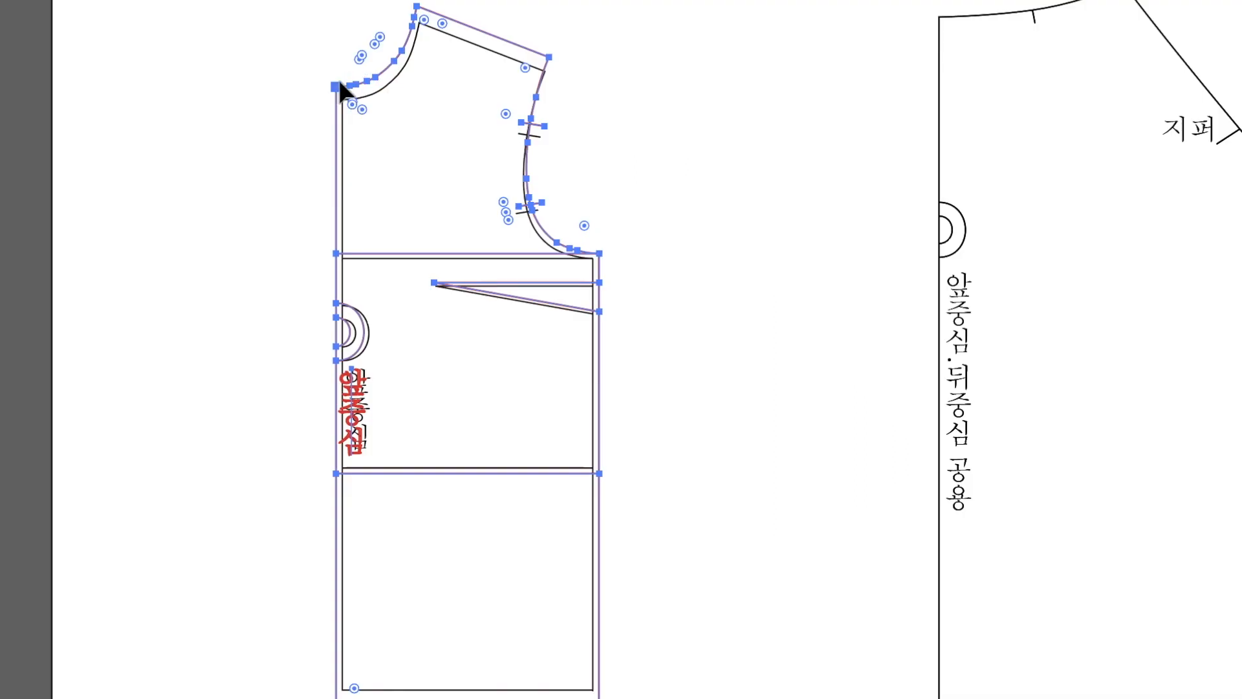
left_click_drag(286, 230, 289, 237)
left_click(77, 69)
left_click(238, 161)
left_click_drag(238, 161, 392, 317)
left_click(541, 258)
mouse_move(655, 188)
left_mouse_down()
mouse_move(667, 210)
mouse_move(656, 202)
left_mouse_up()
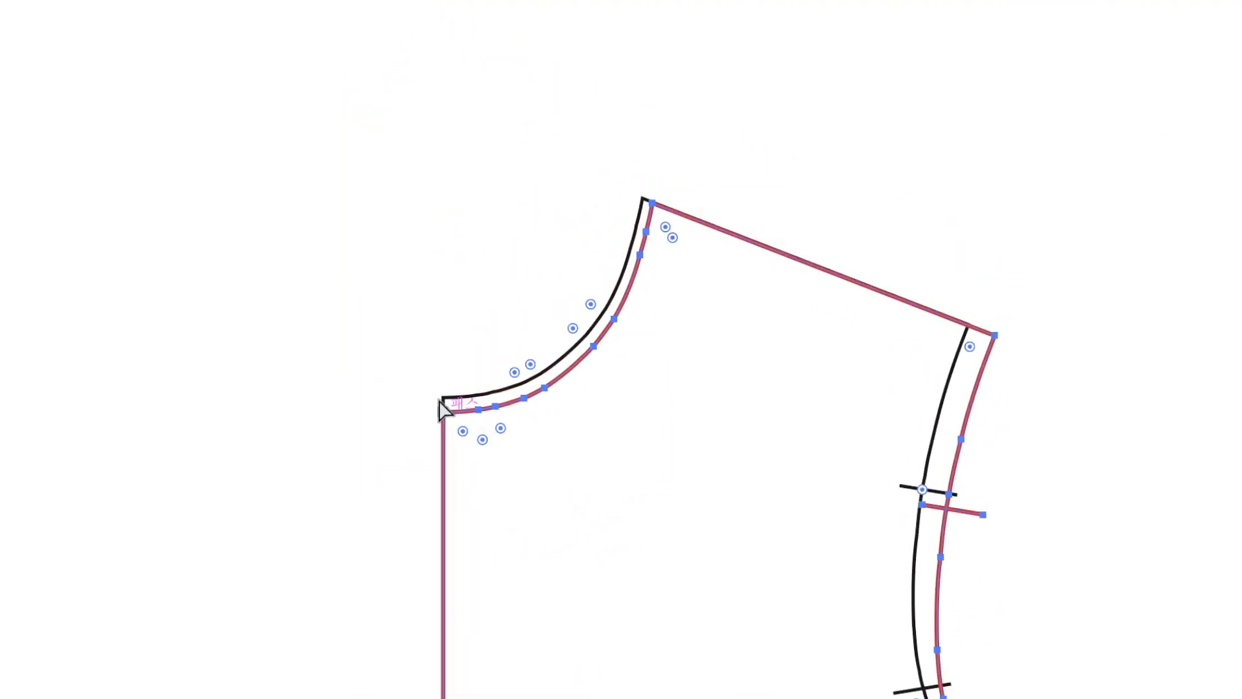
Step: Cut the original and enlarged necklines at their centre-front and shoulder ends with Scissors, and check the curves' lengths
left_click(471, 175)
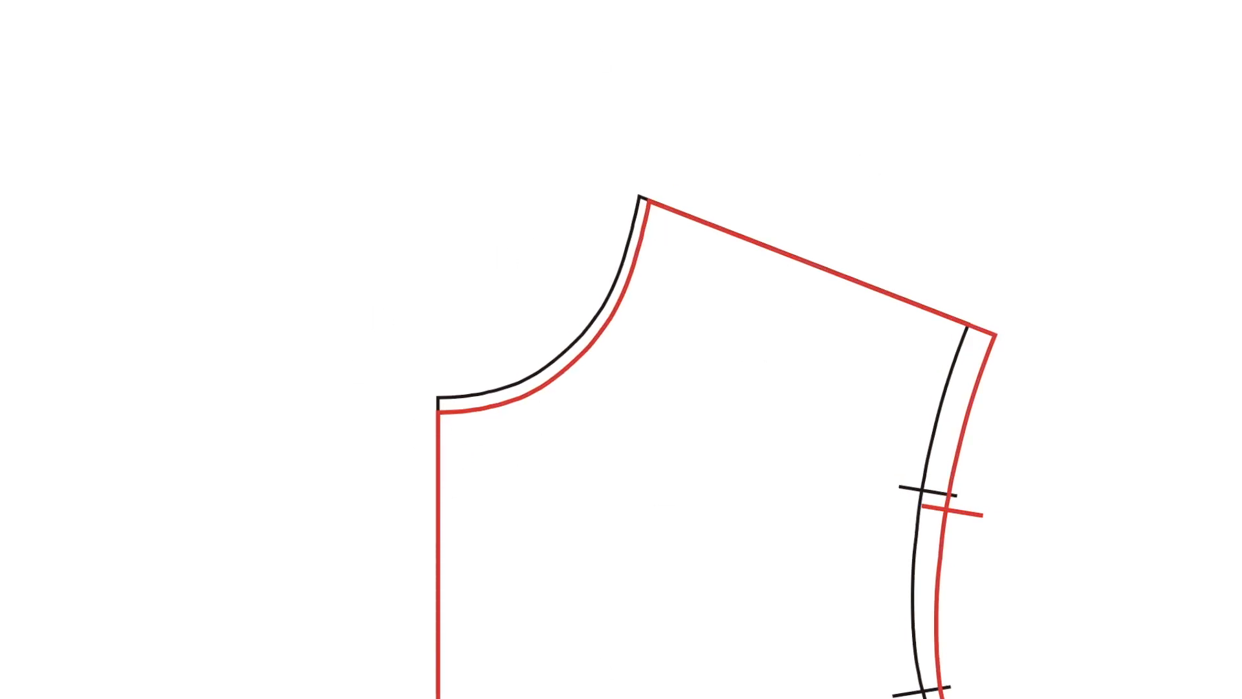
left_click(438, 397)
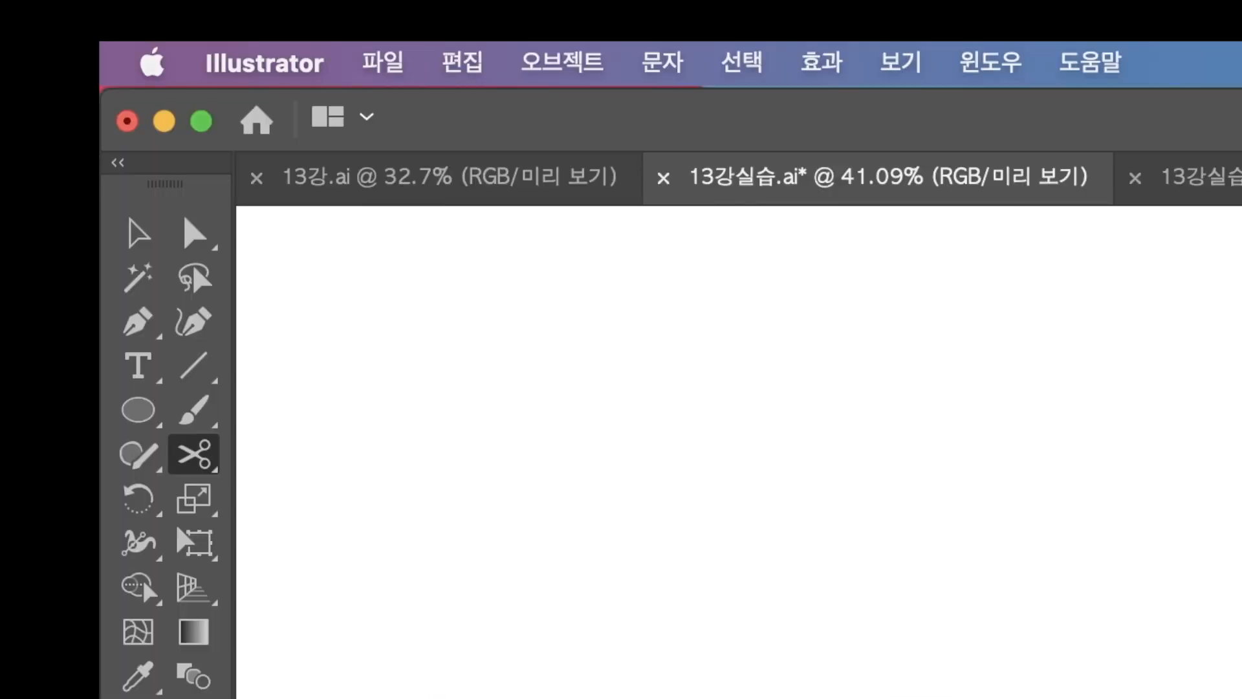
left_click(639, 196)
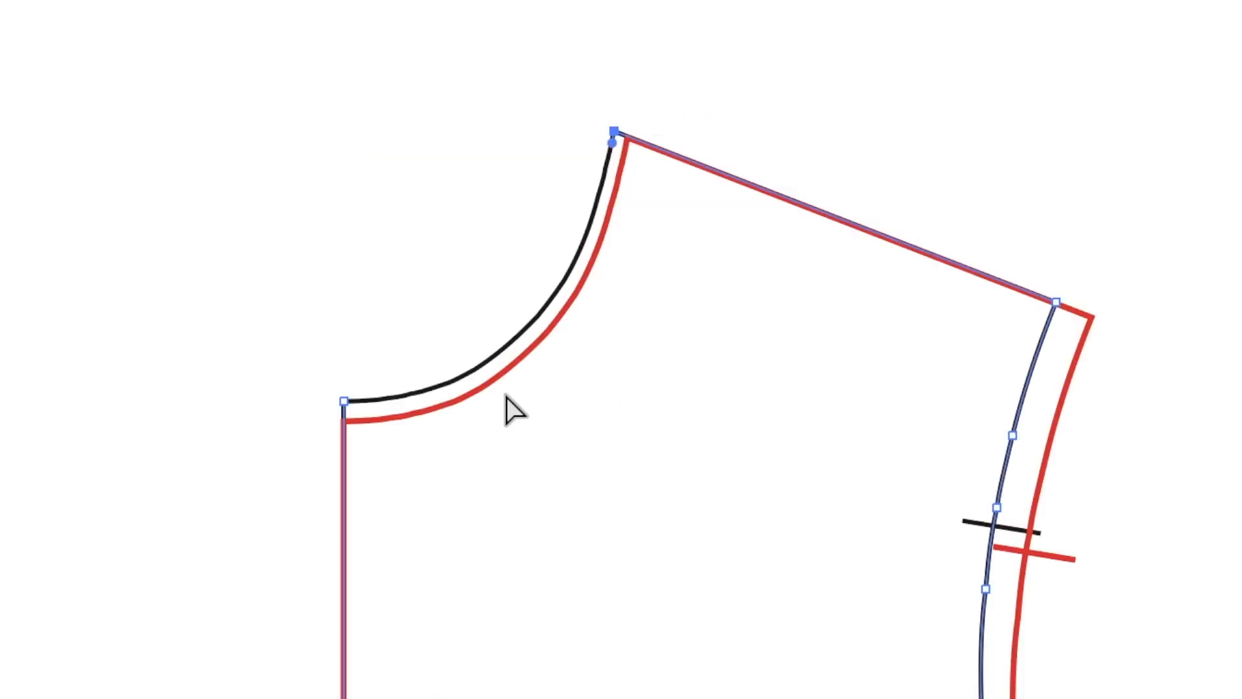
left_click(481, 388)
left_click(626, 138)
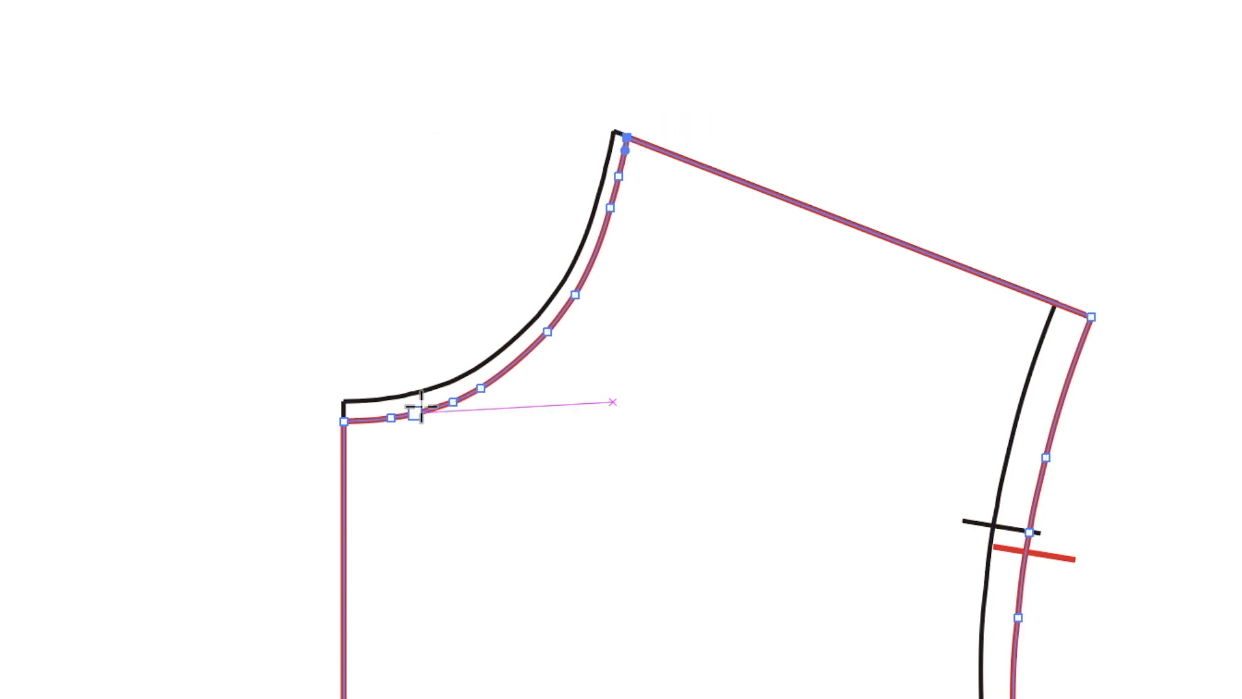
left_click(344, 421)
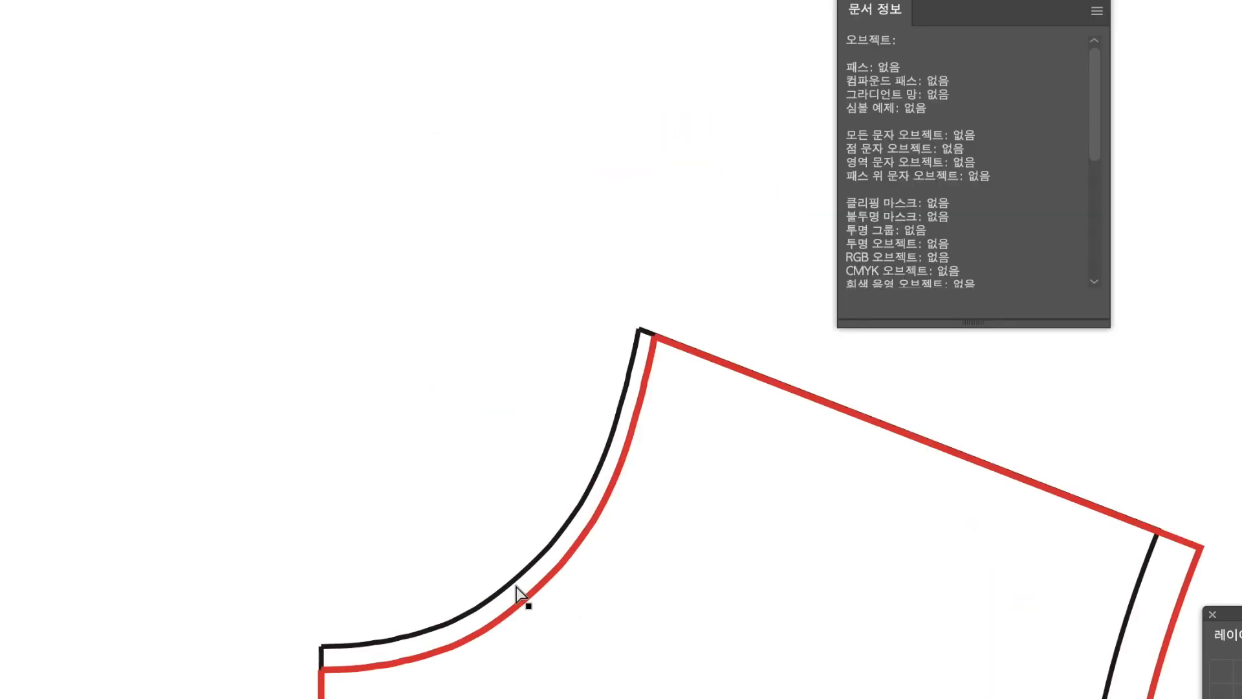
left_click(517, 586)
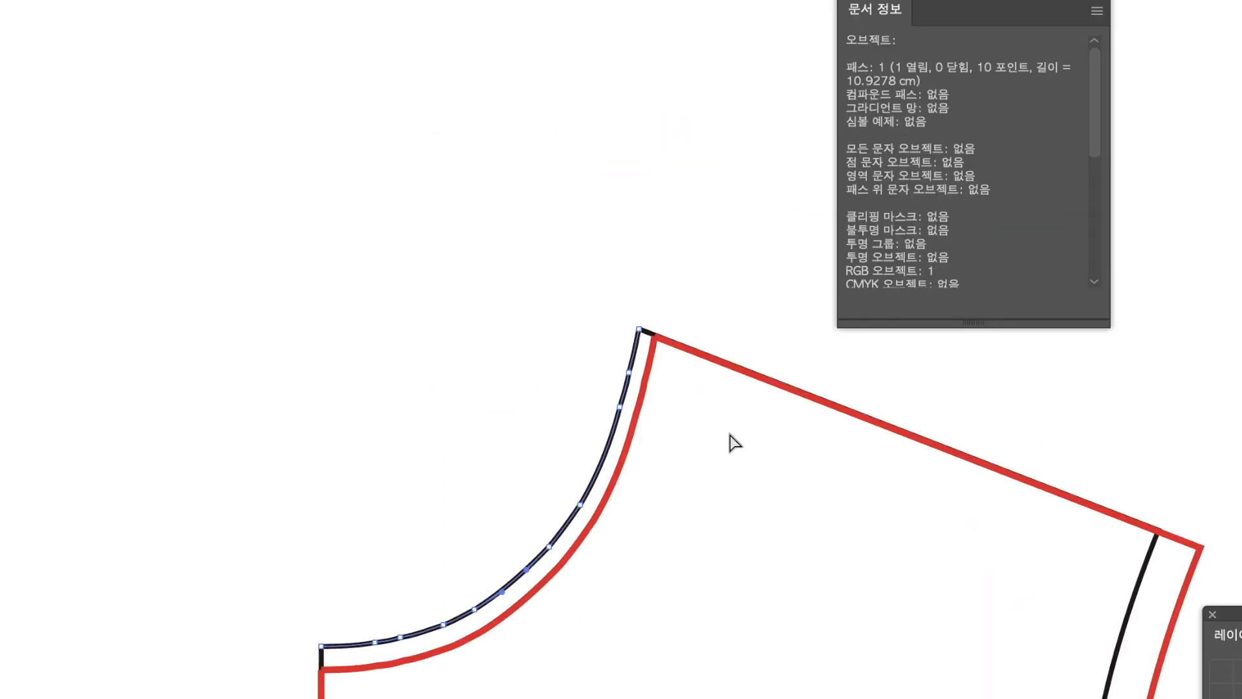
left_click(632, 450)
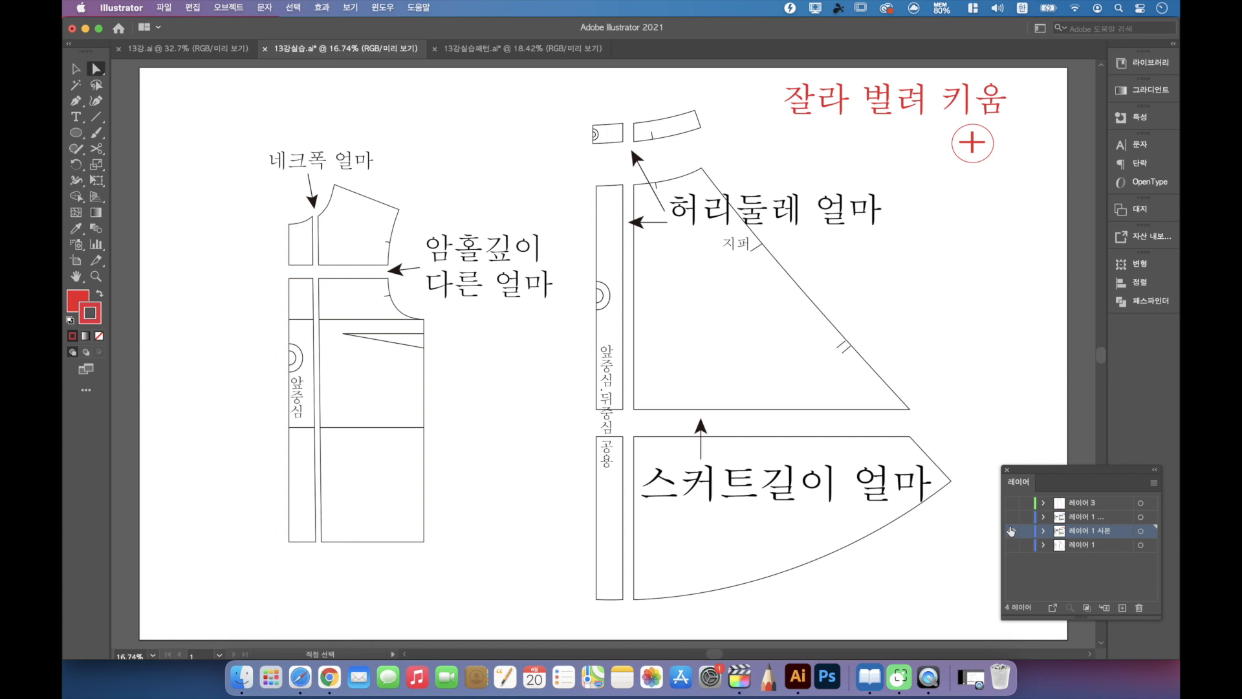
Step: With only 레이어 1 visible, add a new layer above it and lock 레이어 1 against selection
left_click(1012, 532)
mouse_move(230, 588)
left_mouse_down()
mouse_move(452, 158)
mouse_move(471, 161)
left_mouse_up()
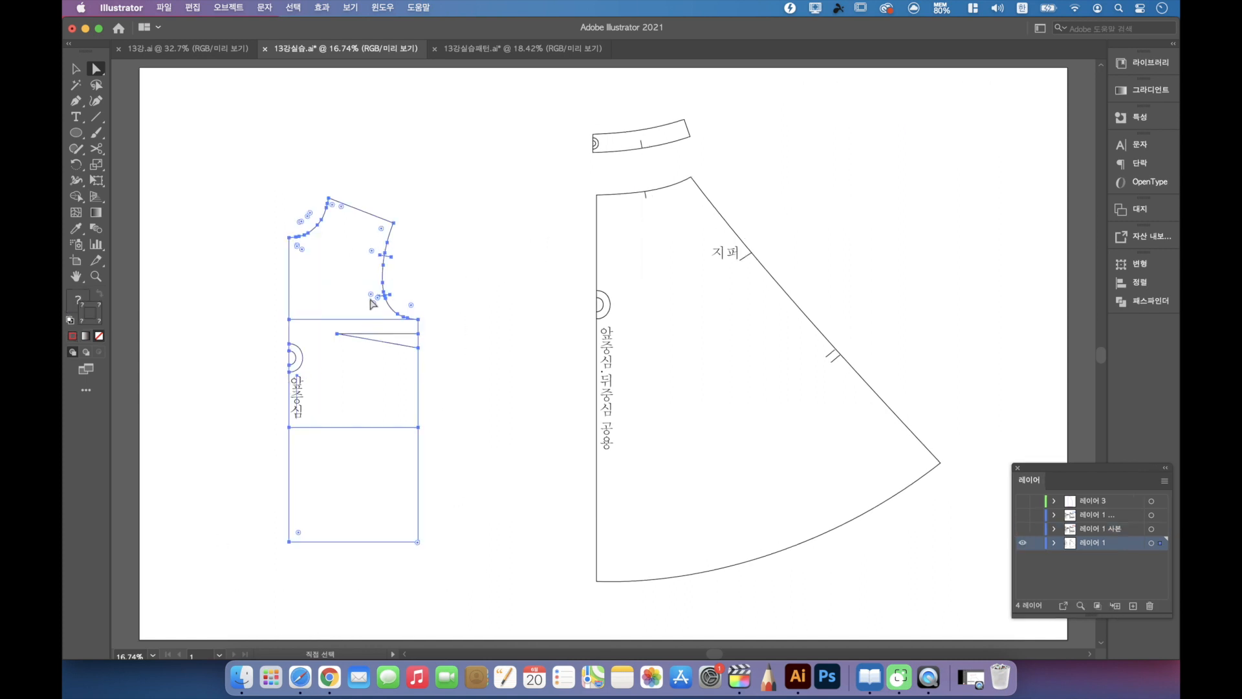
left_click(1133, 606)
left_click(1036, 557)
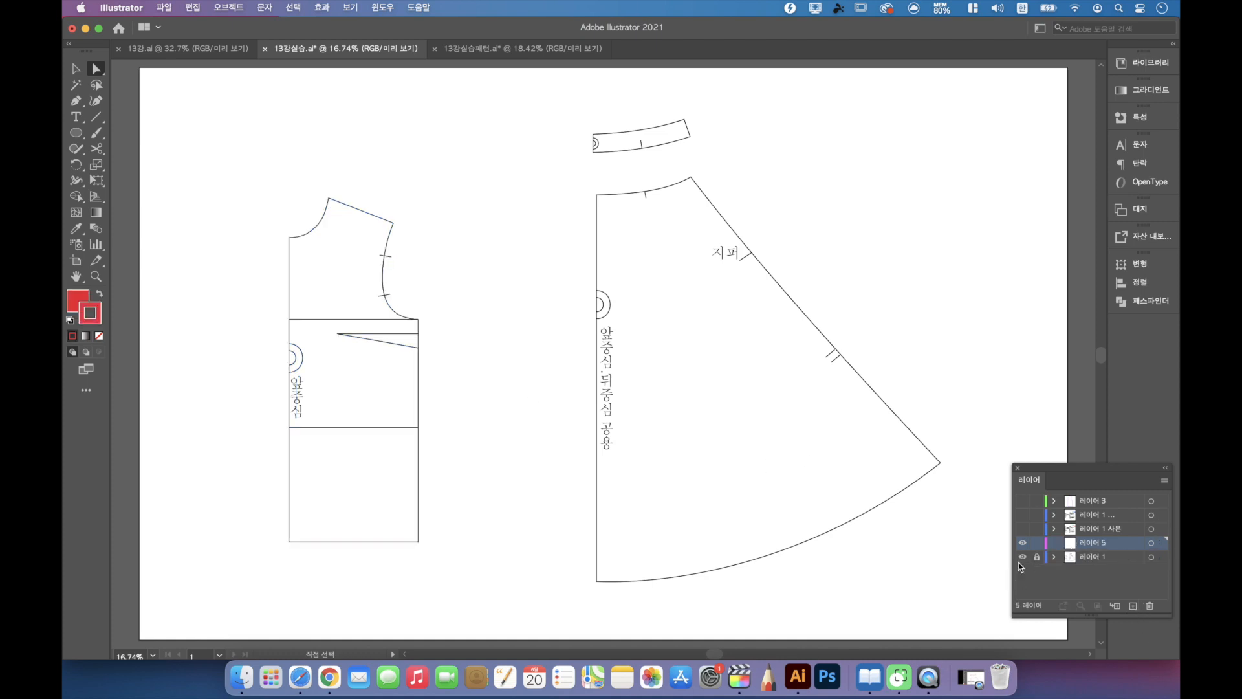
left_click_drag(252, 584, 472, 159)
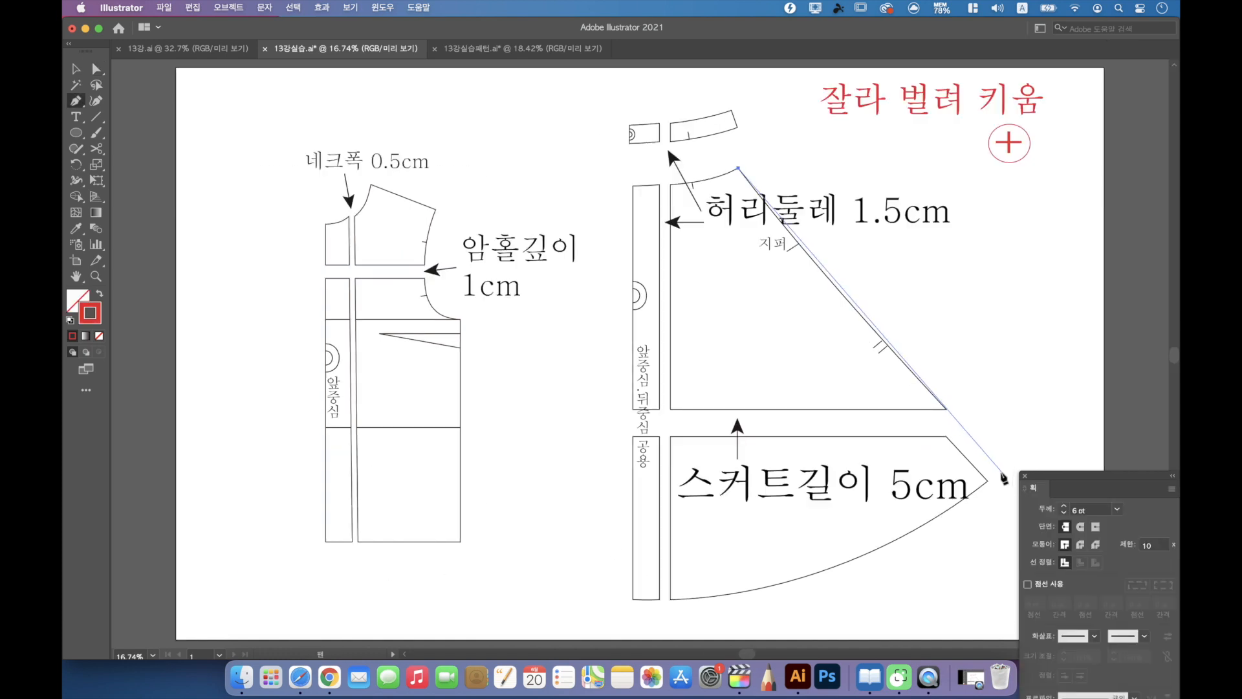
Step: With the Pen tool, draw a straight red line from the skirt's waist side corner through the upper piece's lower corner to beyond the hem
left_click(1000, 471)
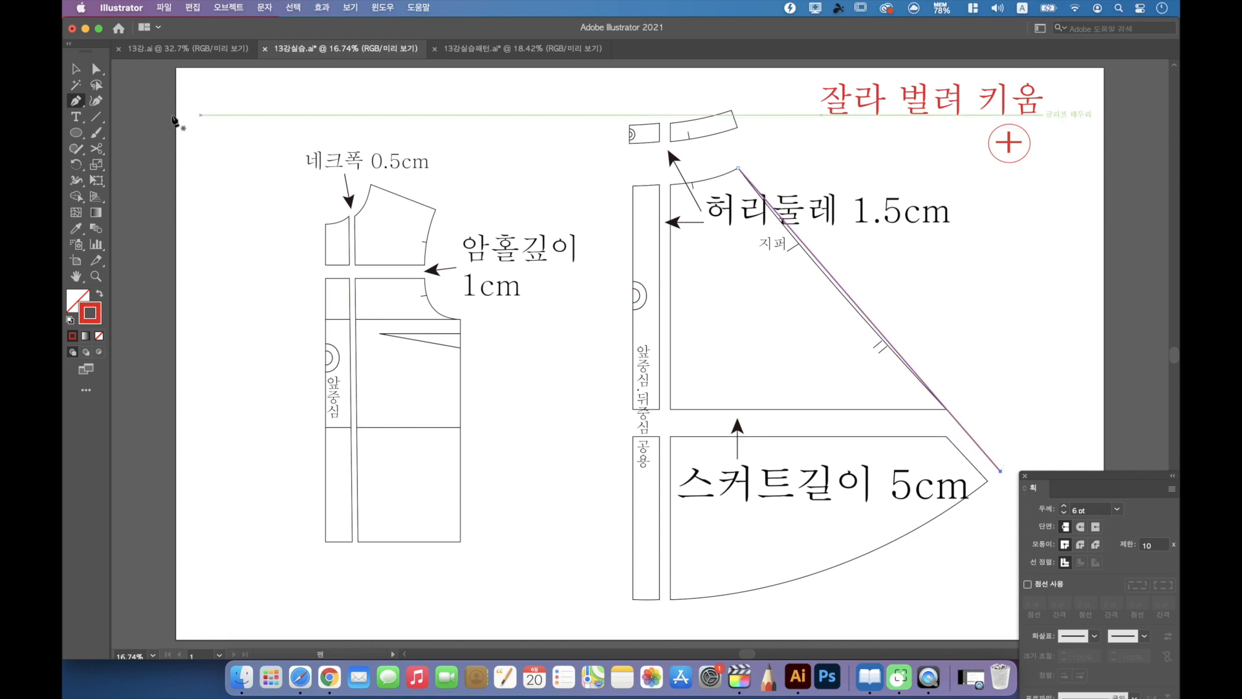
double_click(90, 313)
left_click(636, 330)
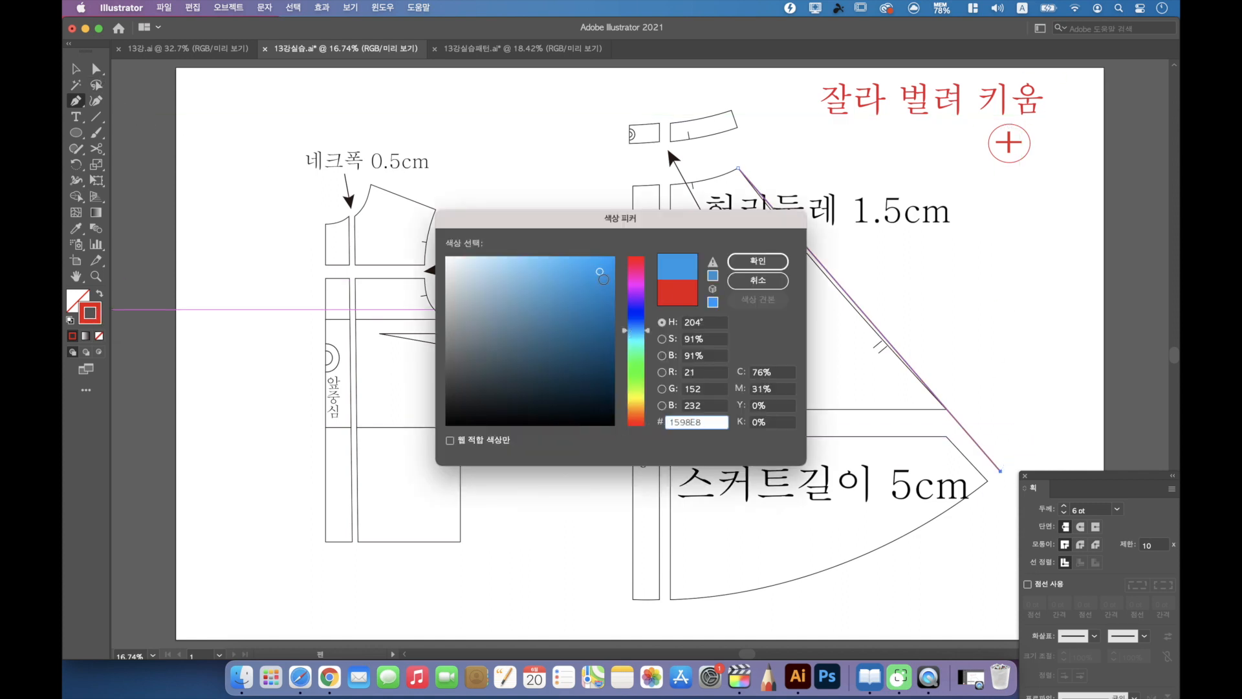
left_click(761, 267)
key("super+z")
left_click(95, 68)
left_click(236, 153)
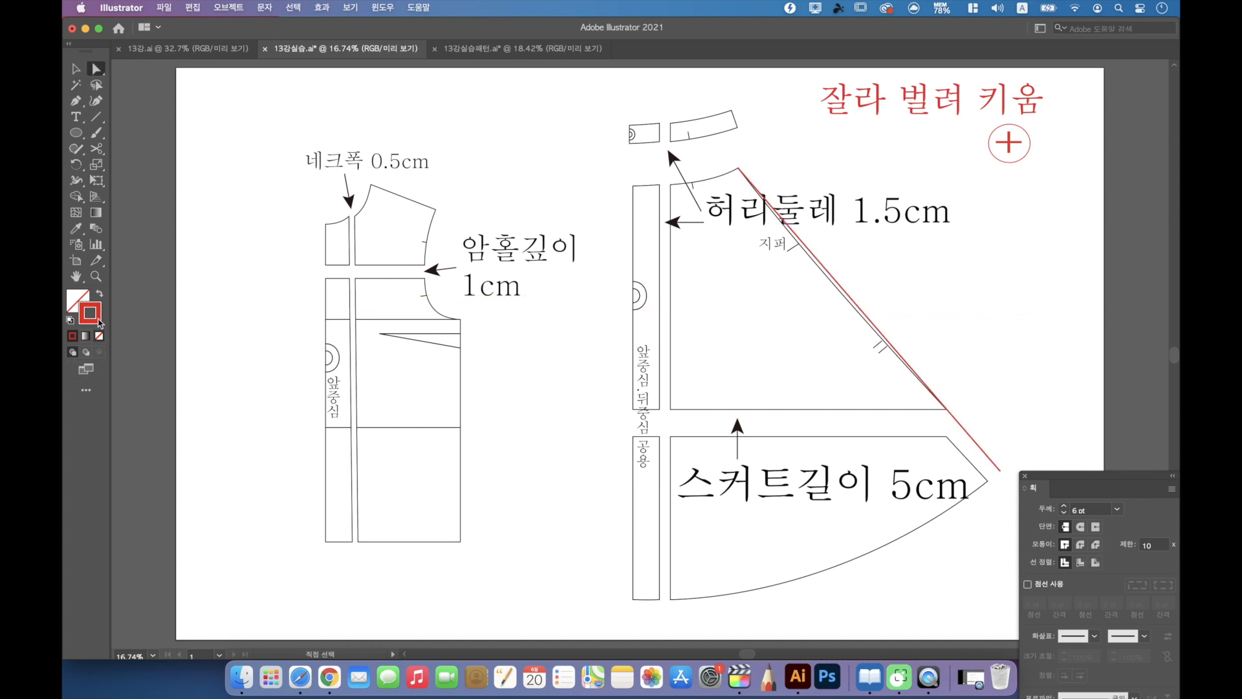
double_click(100, 318)
left_click(637, 330)
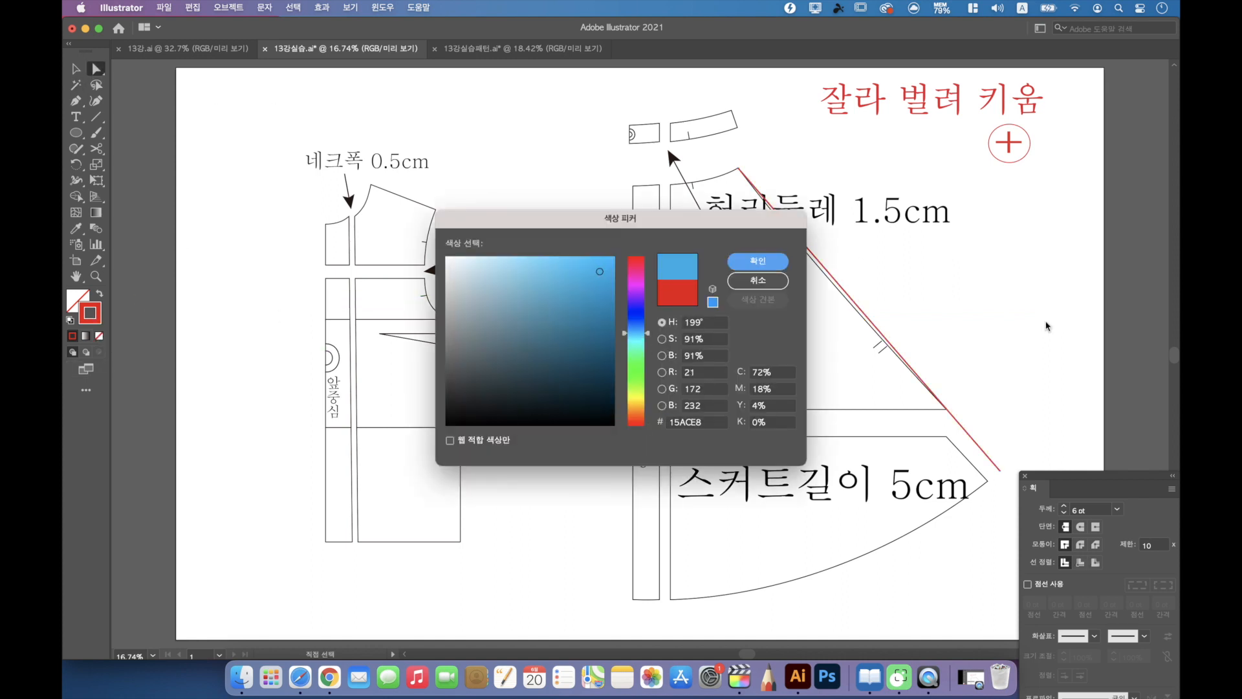
left_click(756, 258)
Step: Draw a second straight line from the skirt's waist side corner to the outer corner of the hem piece
key("p")
left_click(737, 168)
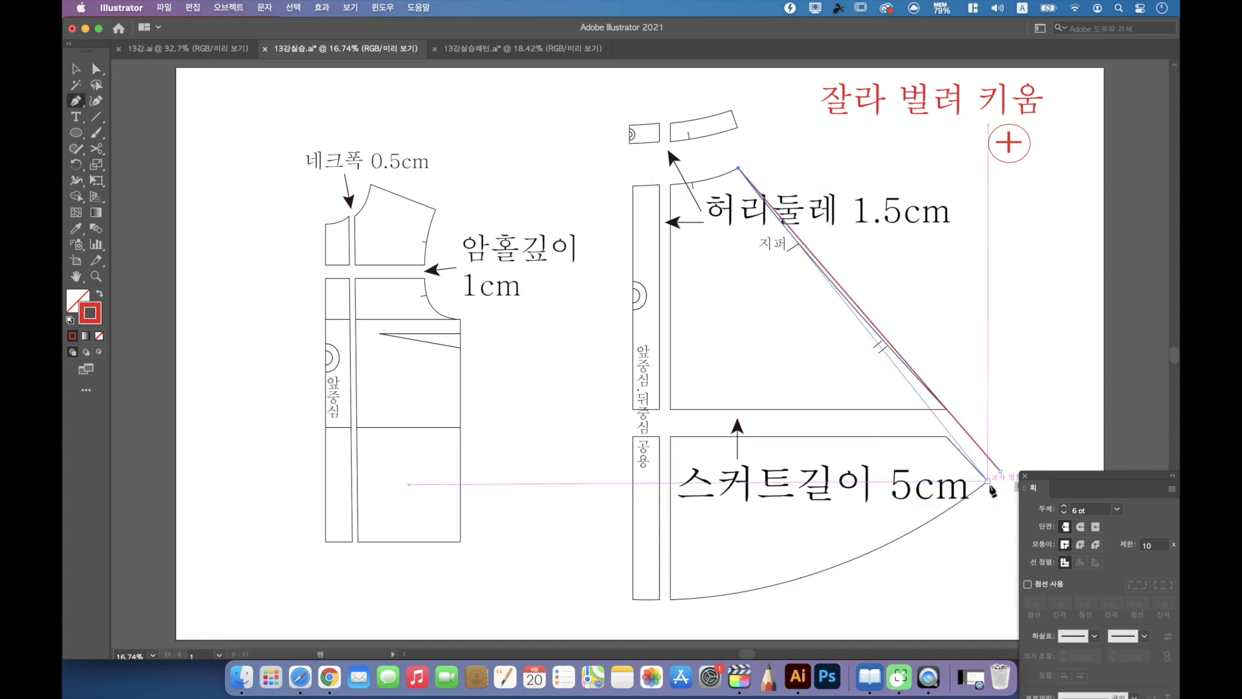
left_click(988, 481)
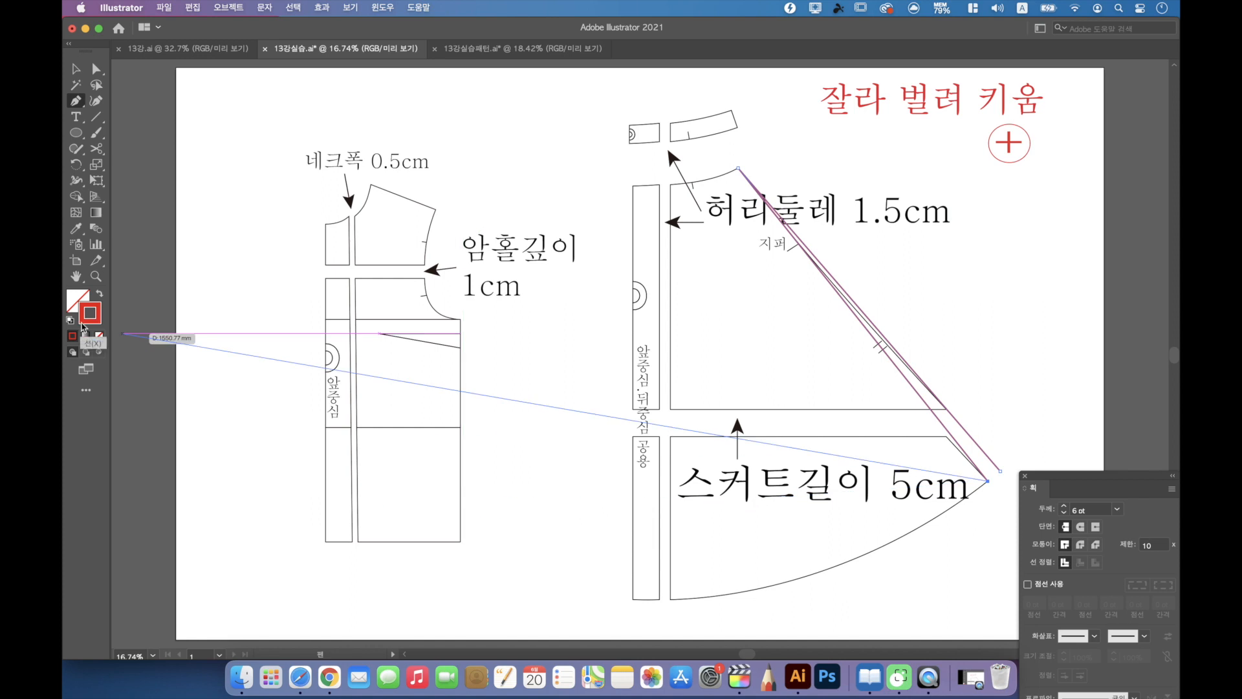
Step: Give the second skirt side line a blue stroke and close the stroke settings
left_click(96, 148)
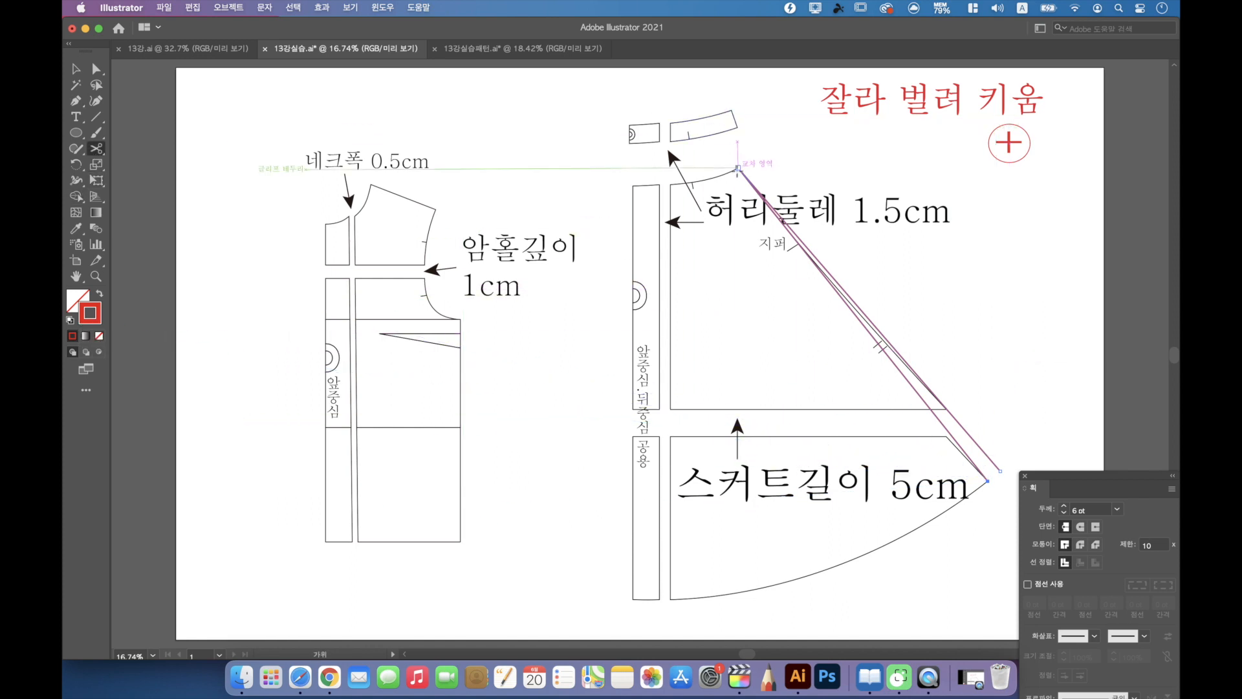
double_click(90, 312)
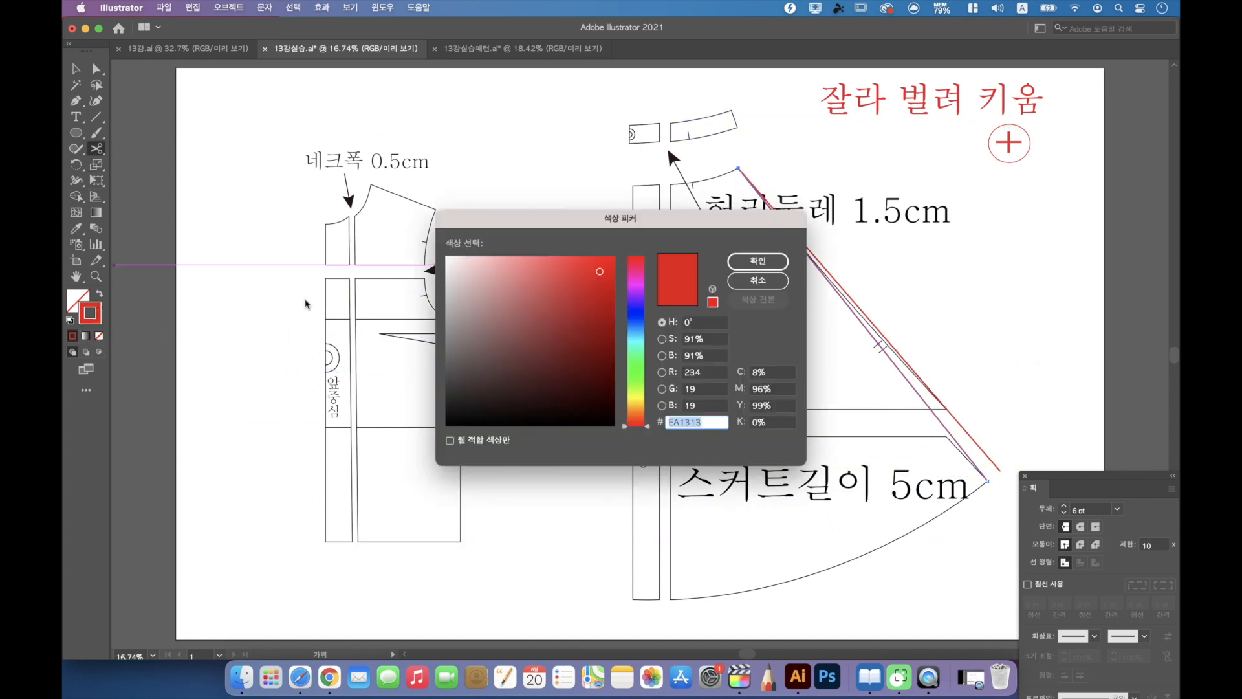
left_click(623, 341)
left_click(758, 260)
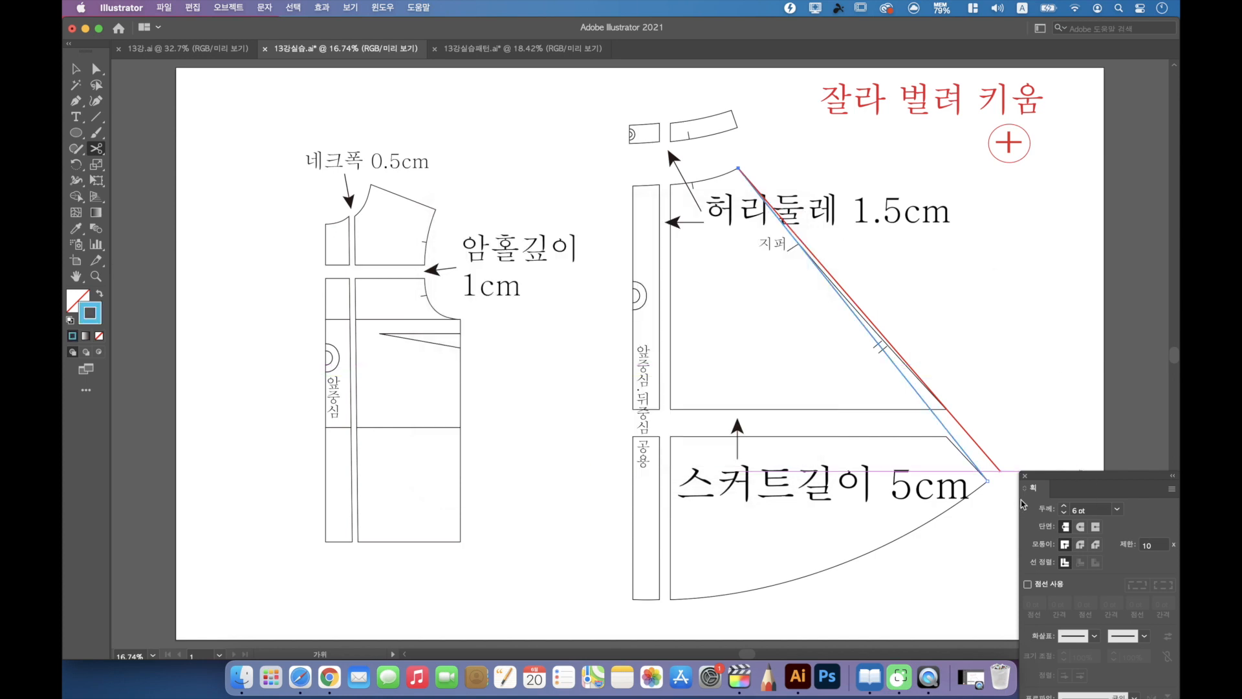
left_click(1026, 478)
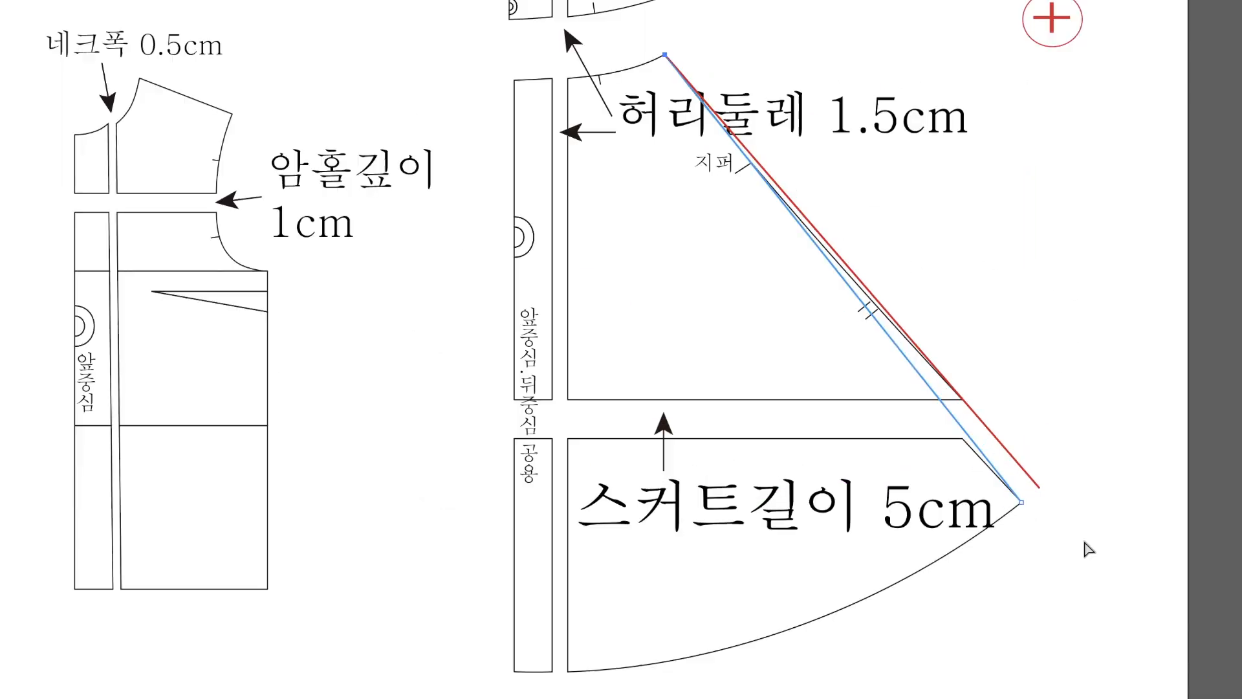